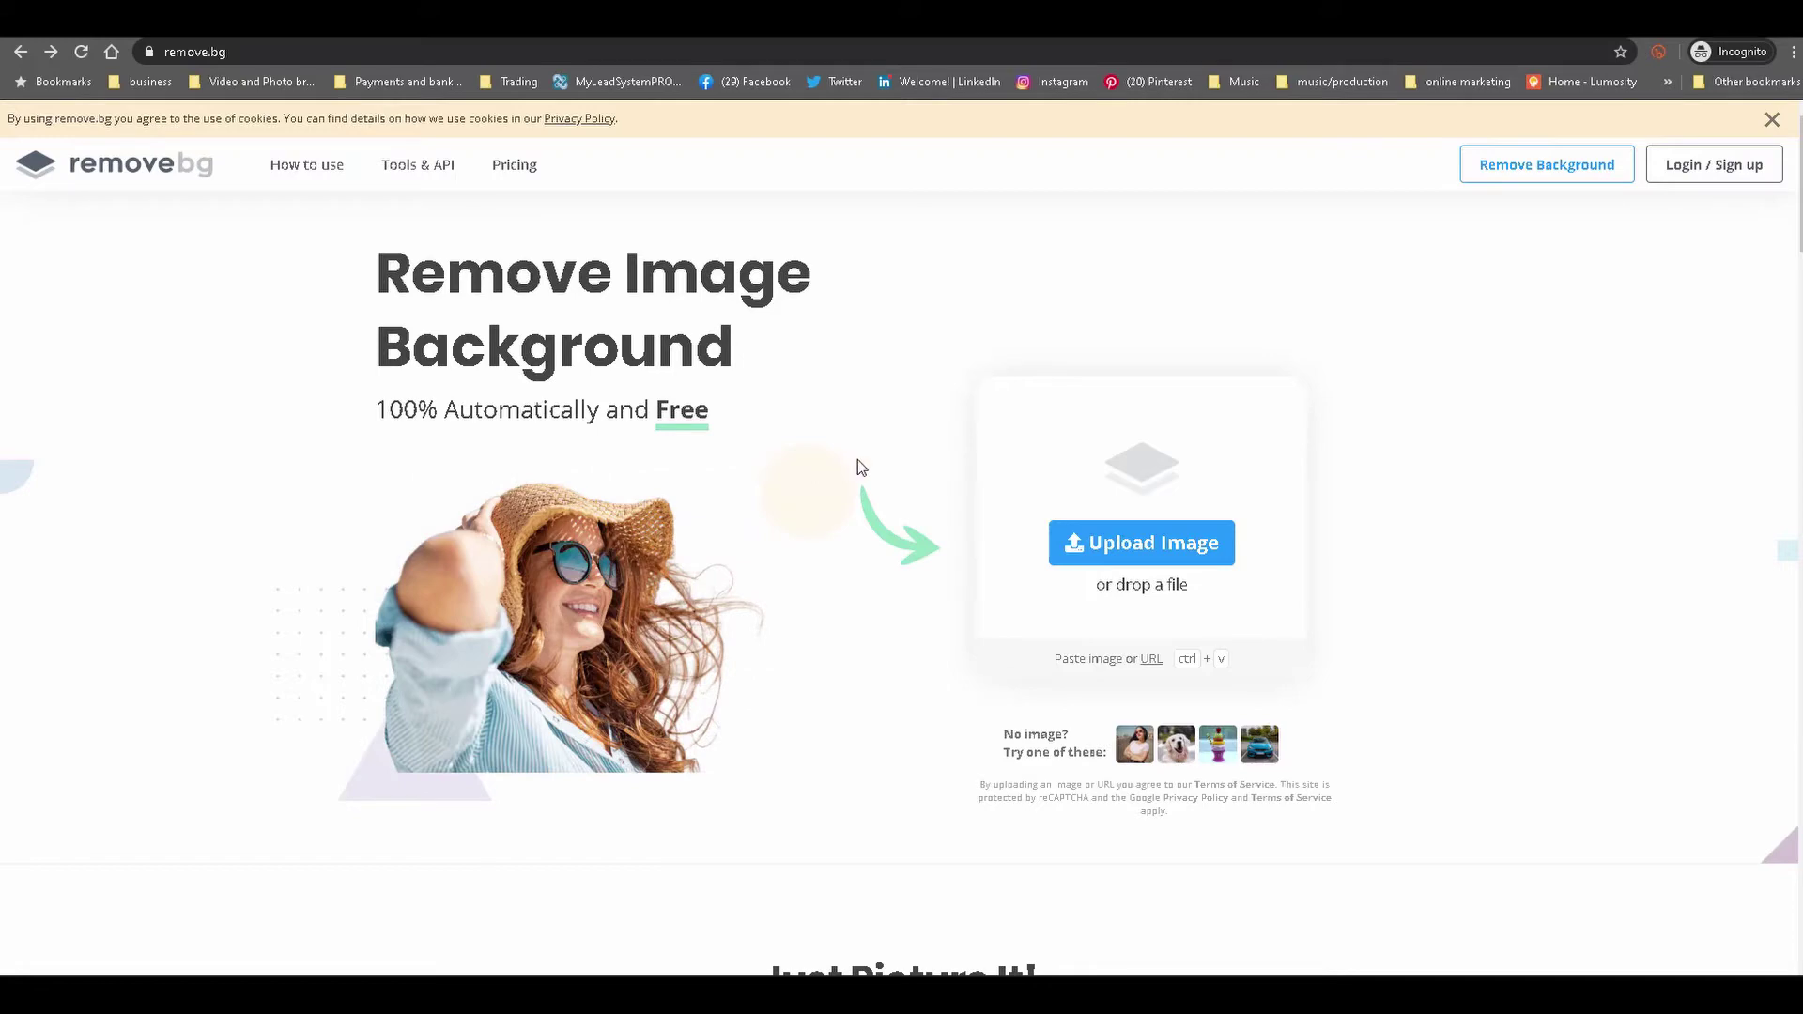
# - Drag beautiful-asian-woman-3069309 from Downloads onto remove.bg to get a 447 × 559 transparent cut-out
pyautogui.scroll(-4, 869, 464)
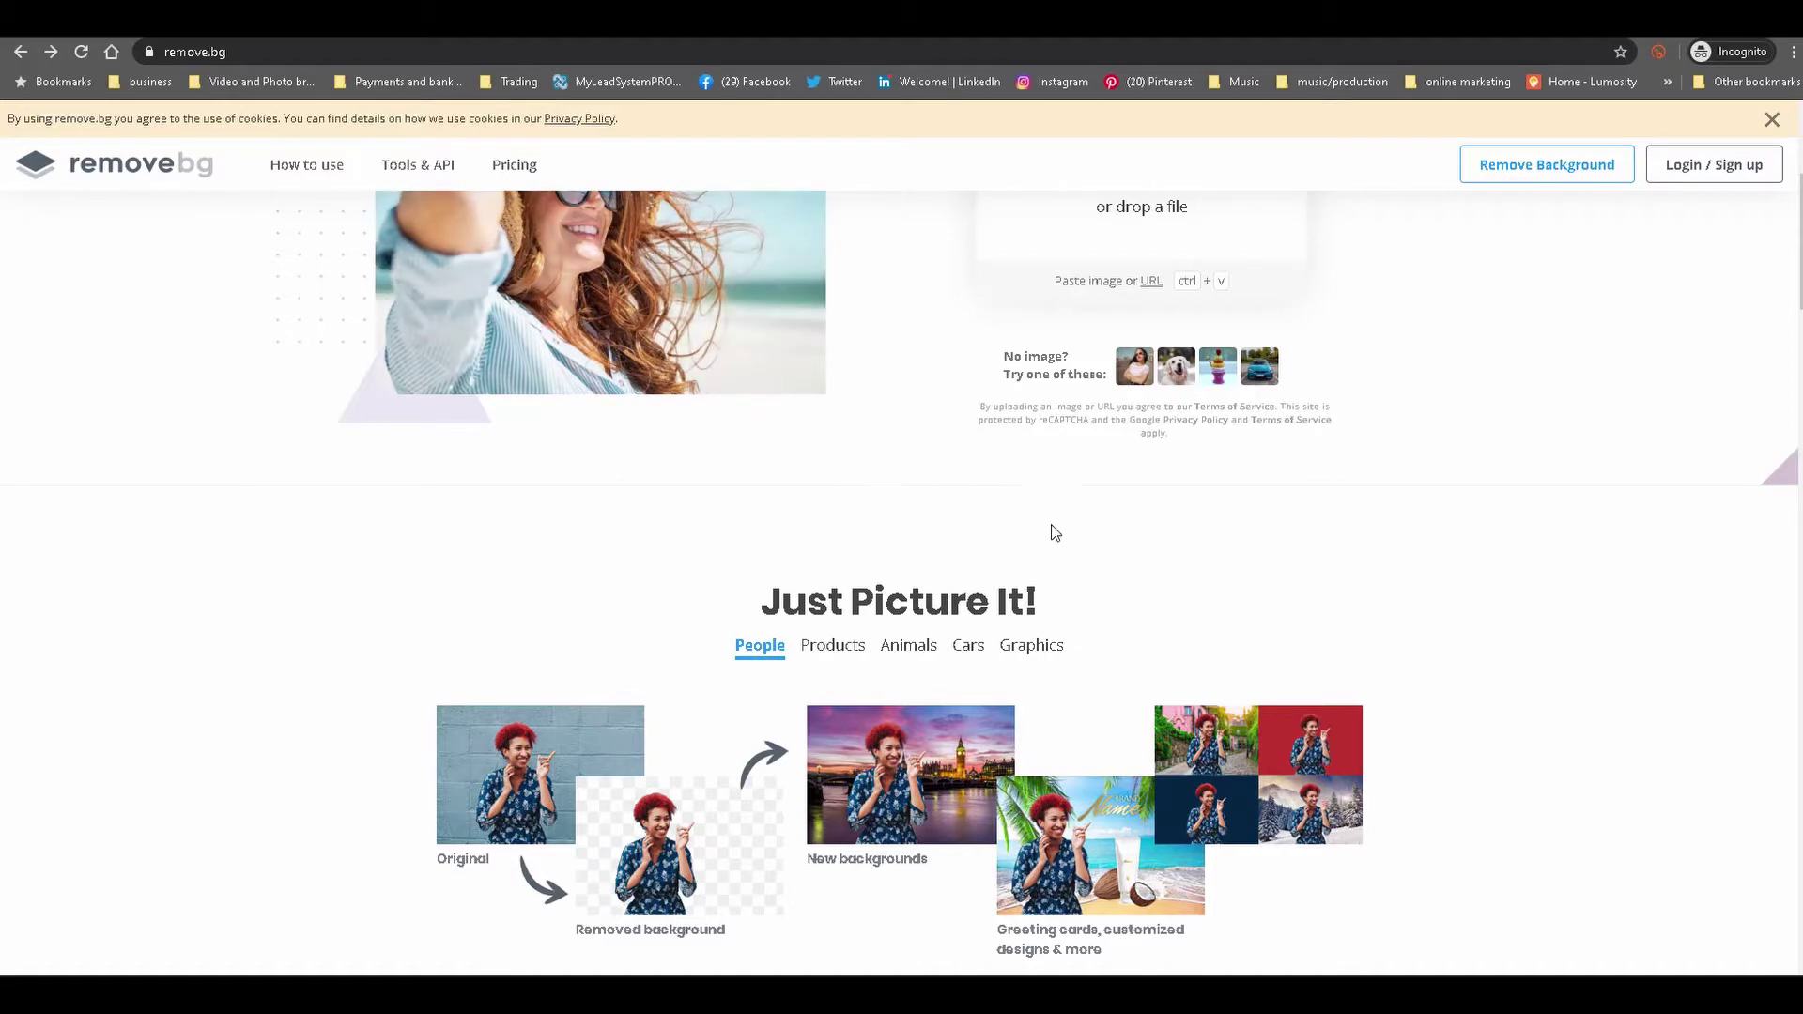
pyautogui.scroll(1, 1052, 536)
pyautogui.scroll(3, 1050, 536)
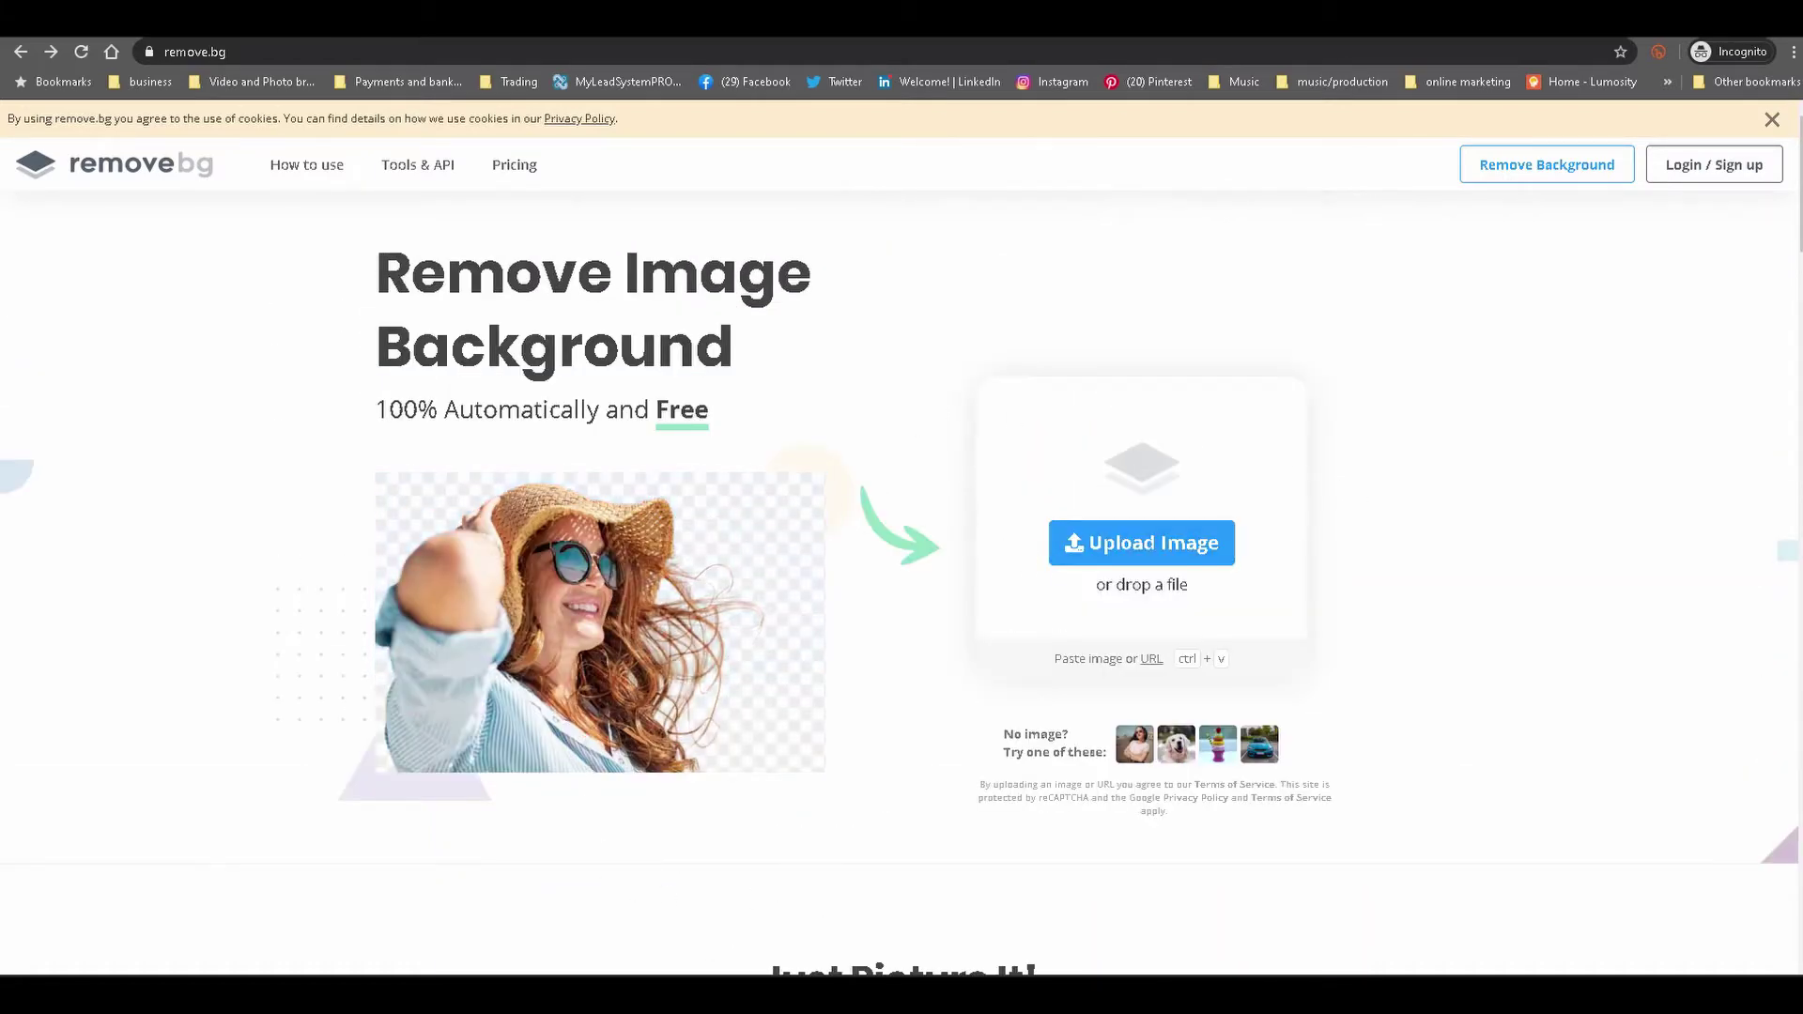
pyautogui.moveTo(486, 995)
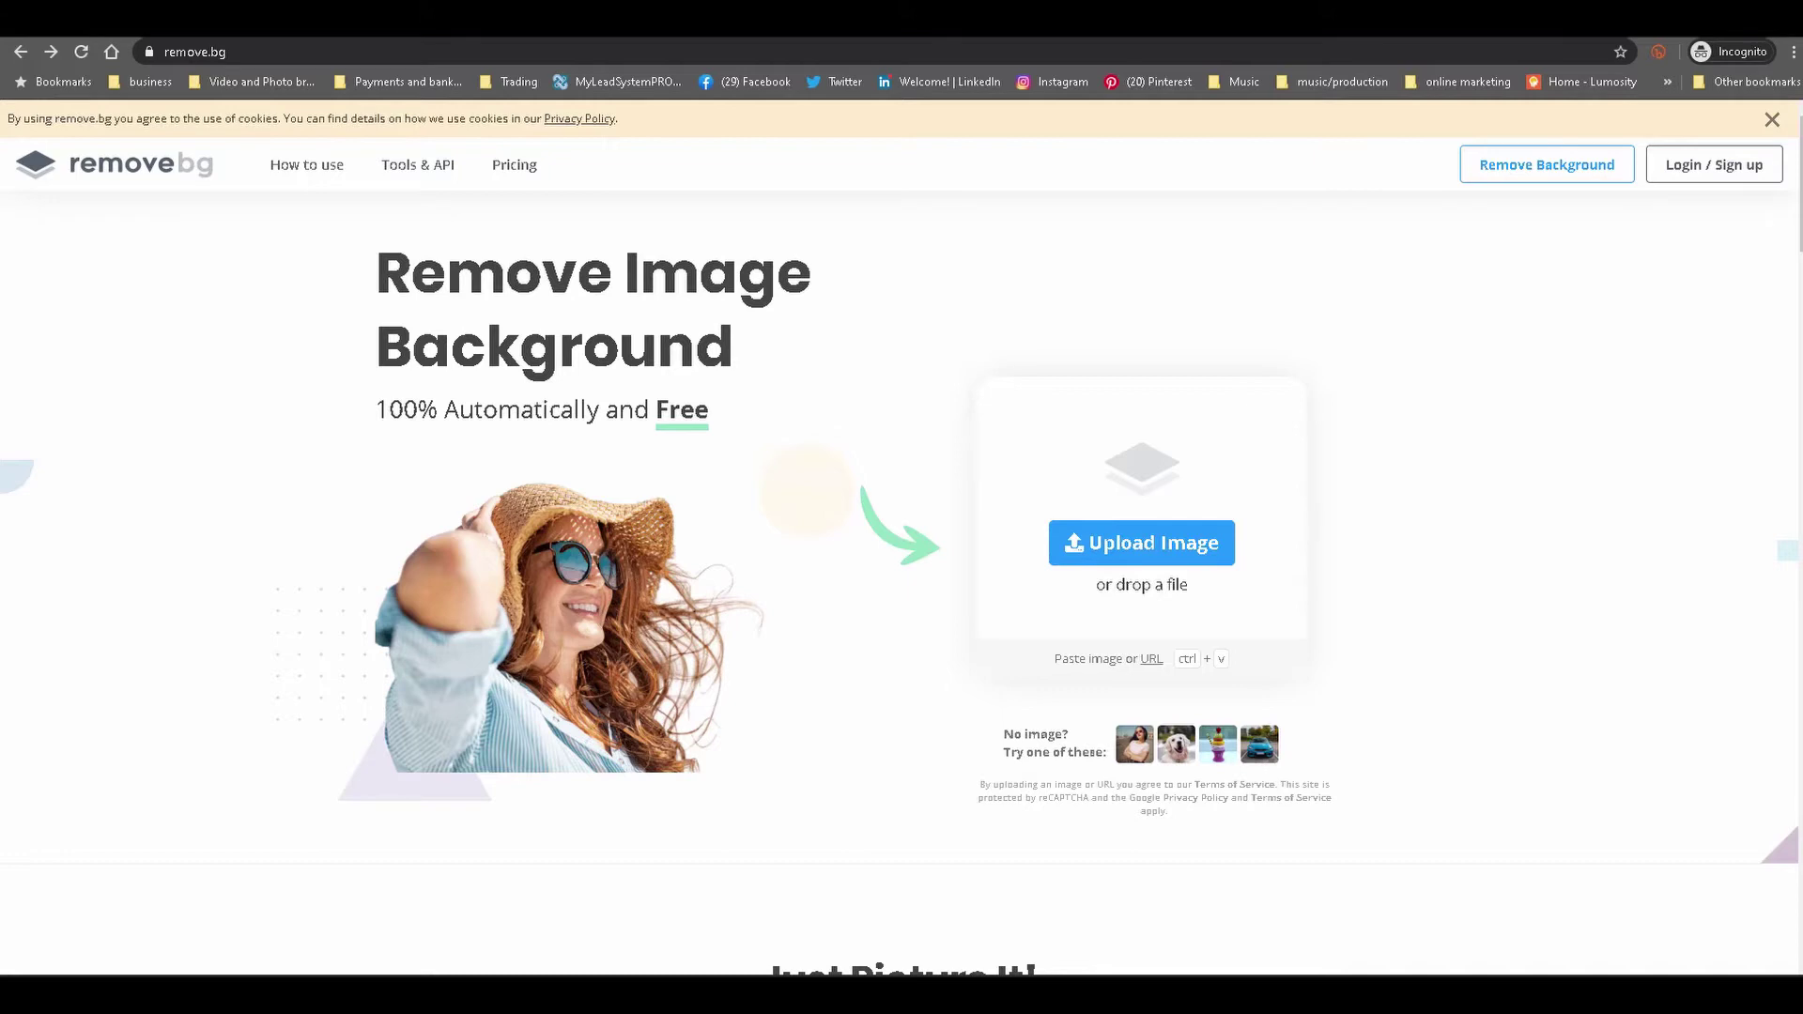
pyautogui.moveTo(422, 927)
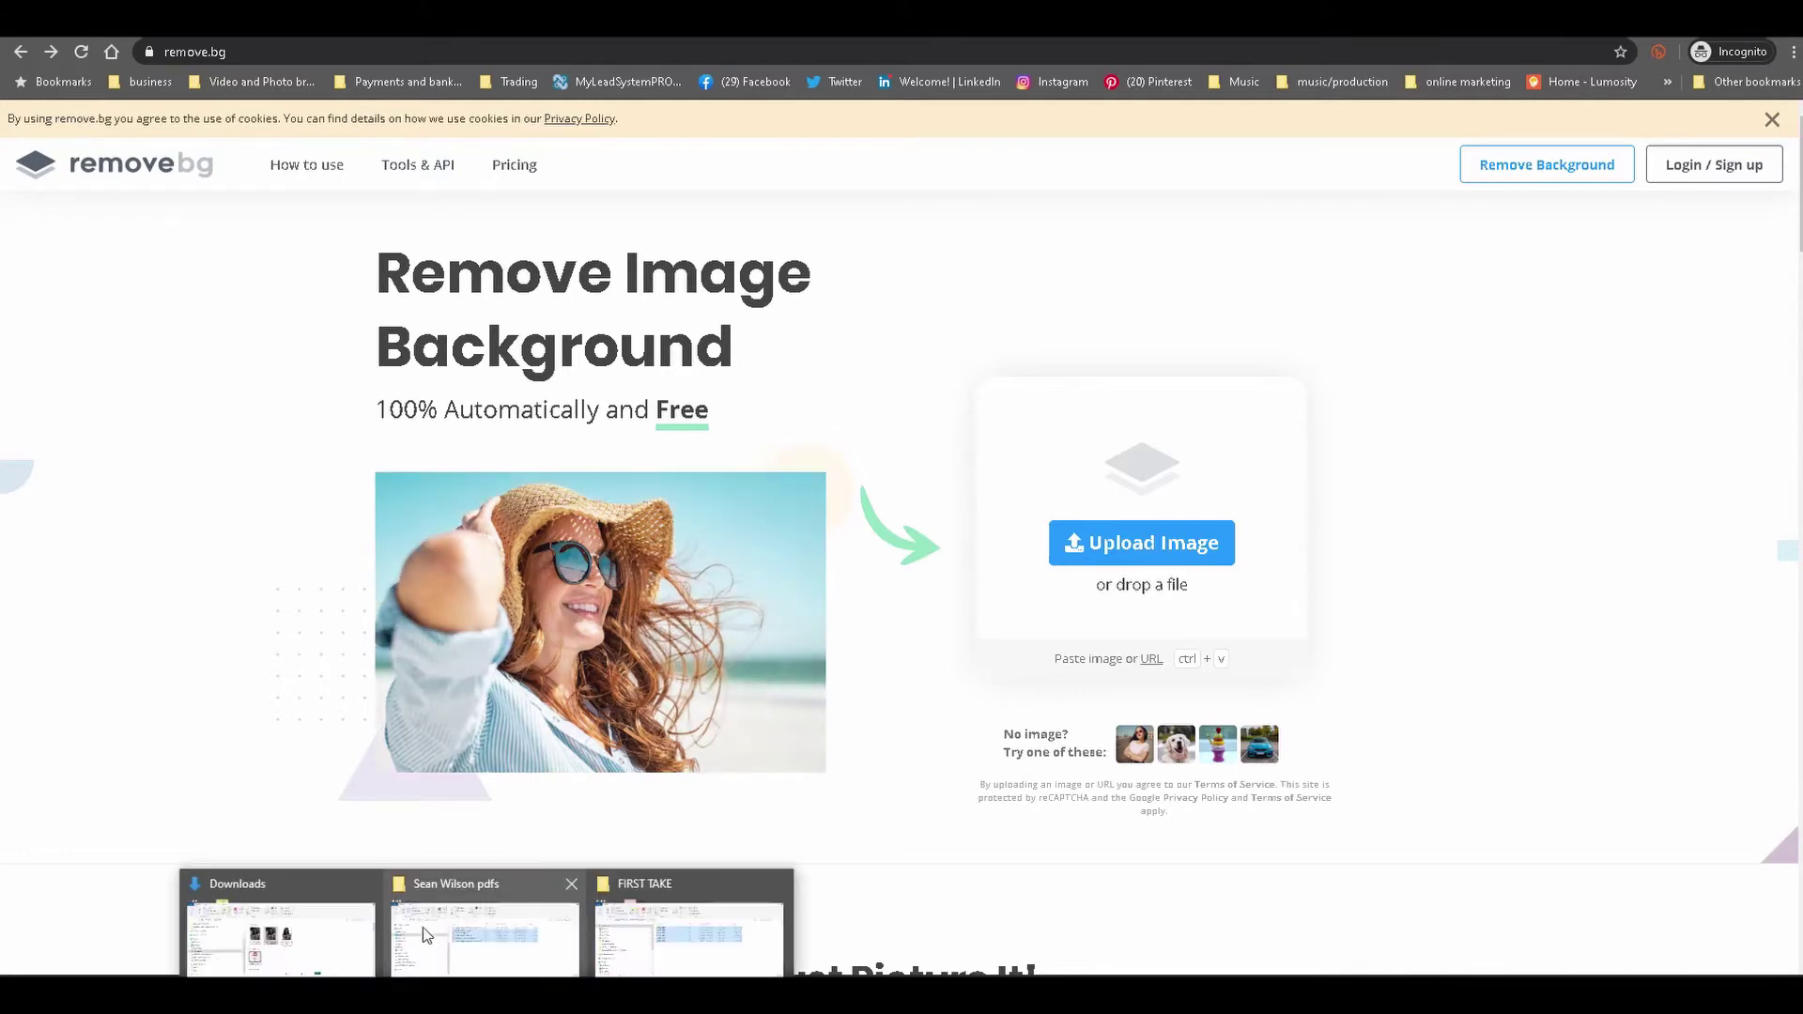
pyautogui.click(335, 924)
pyautogui.click(669, 878)
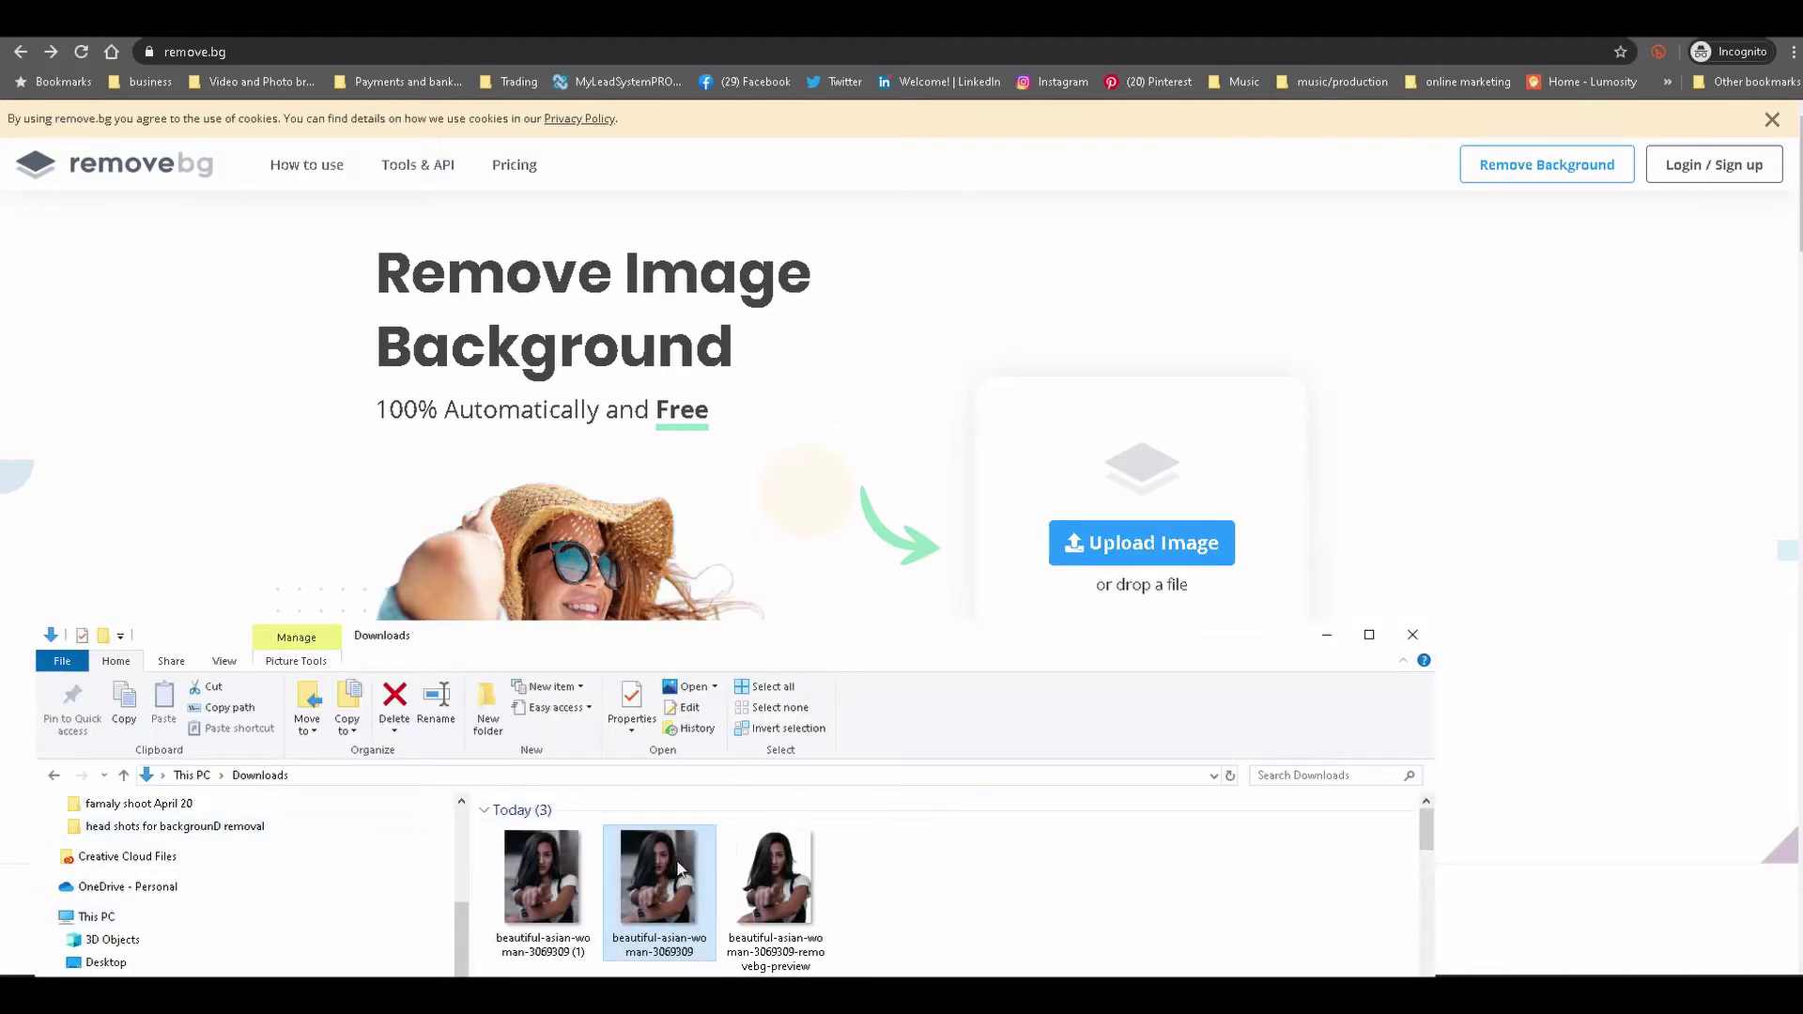
pyautogui.moveTo(640, 908); pyautogui.dragTo(1112, 558)
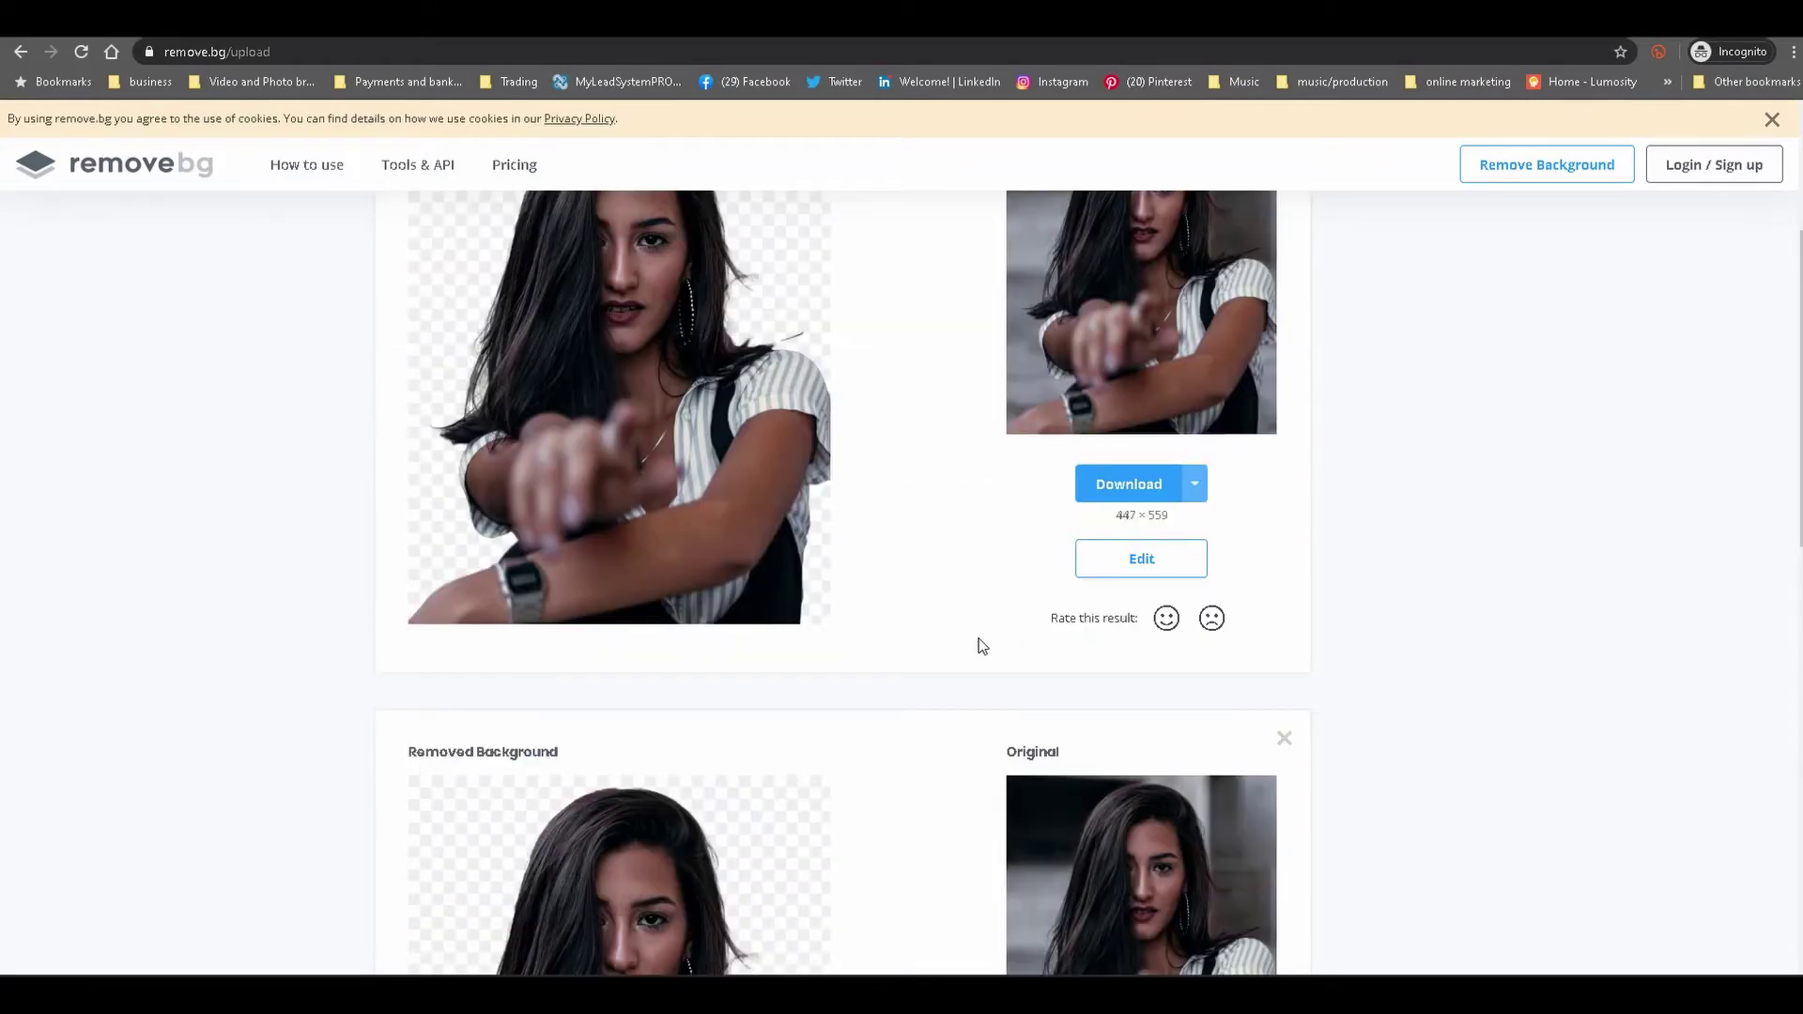
pyautogui.scroll(2, 982, 646)
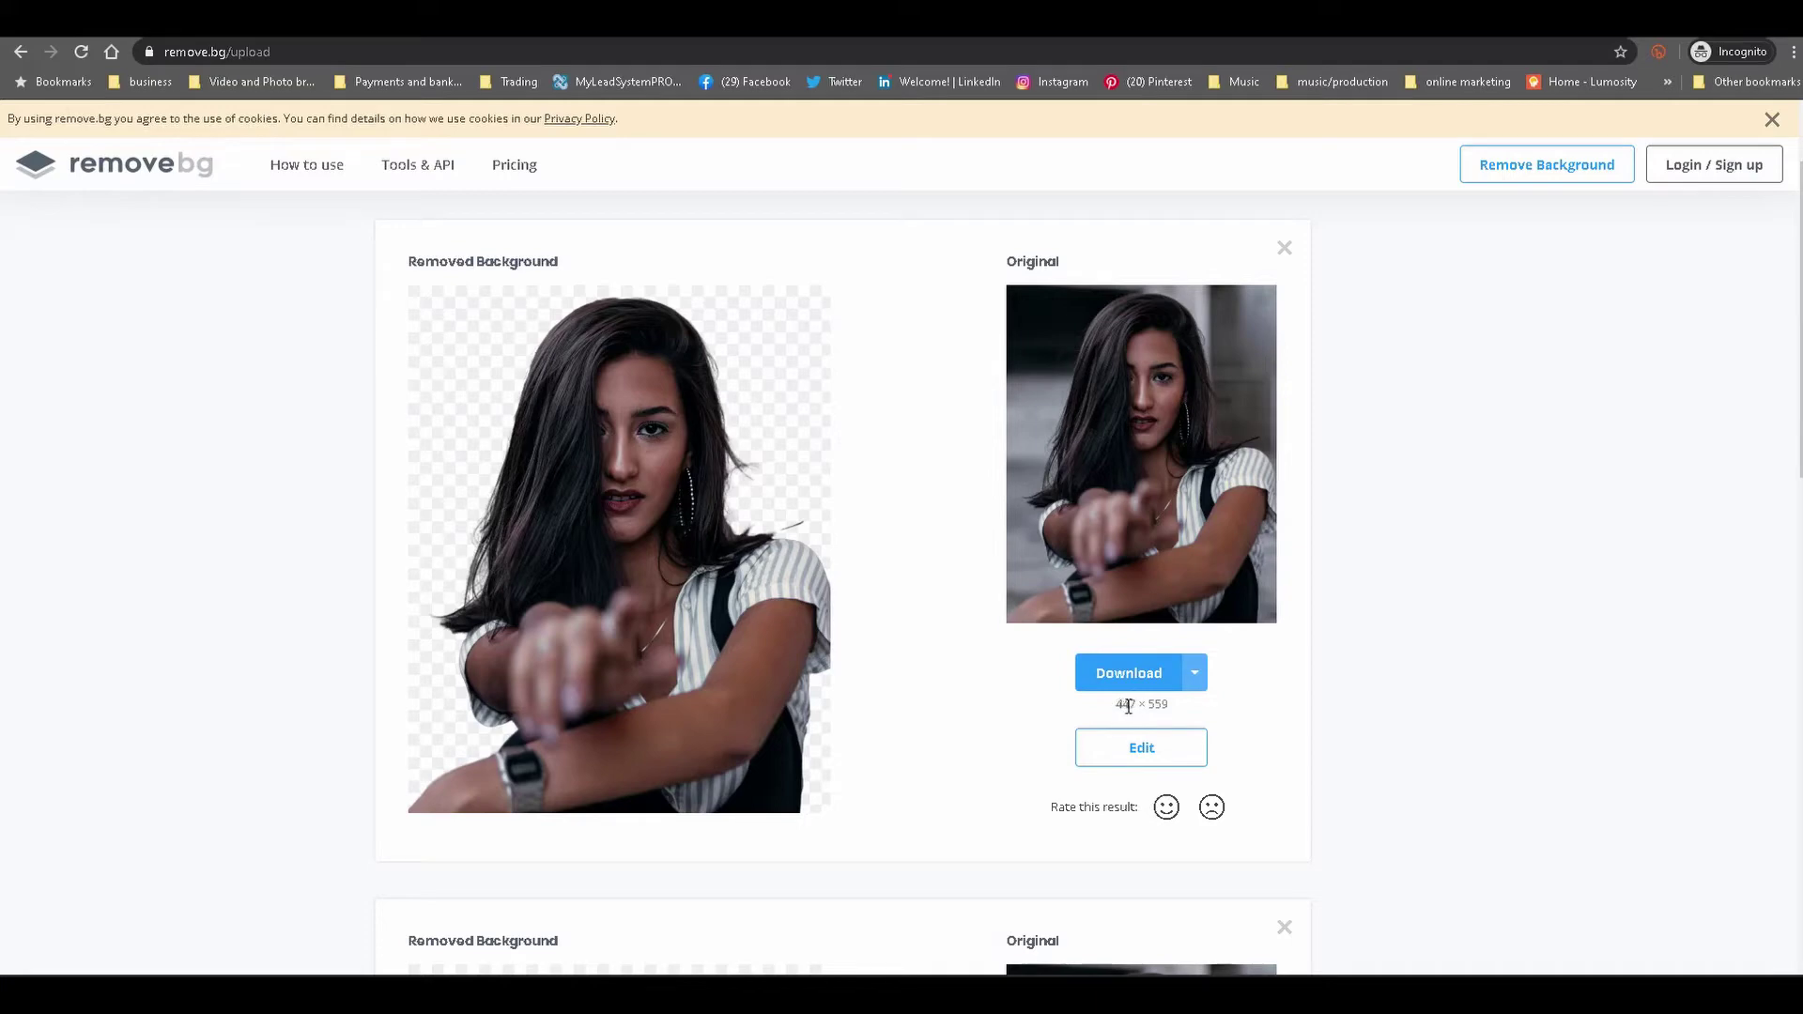
# - Check the Preview and Full Image download sizes, then browse remove.bg's pricing plans
pyautogui.click(1195, 676)
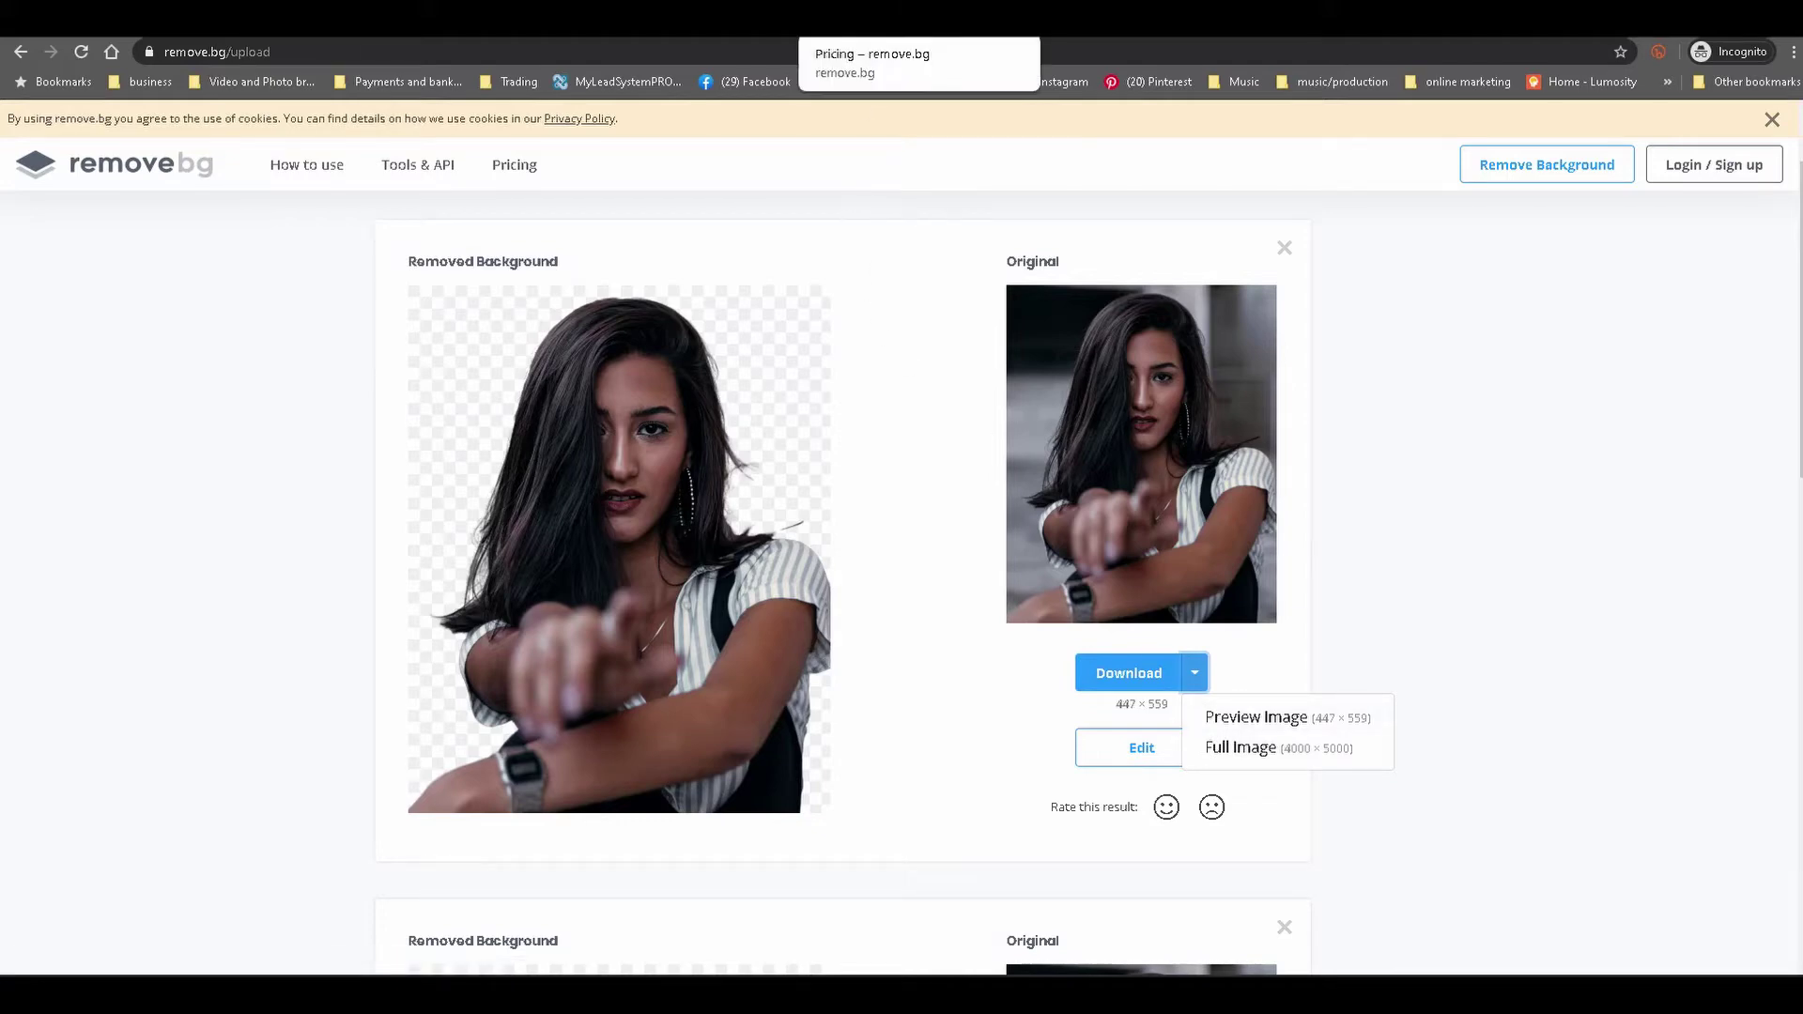
pyautogui.click(873, 19)
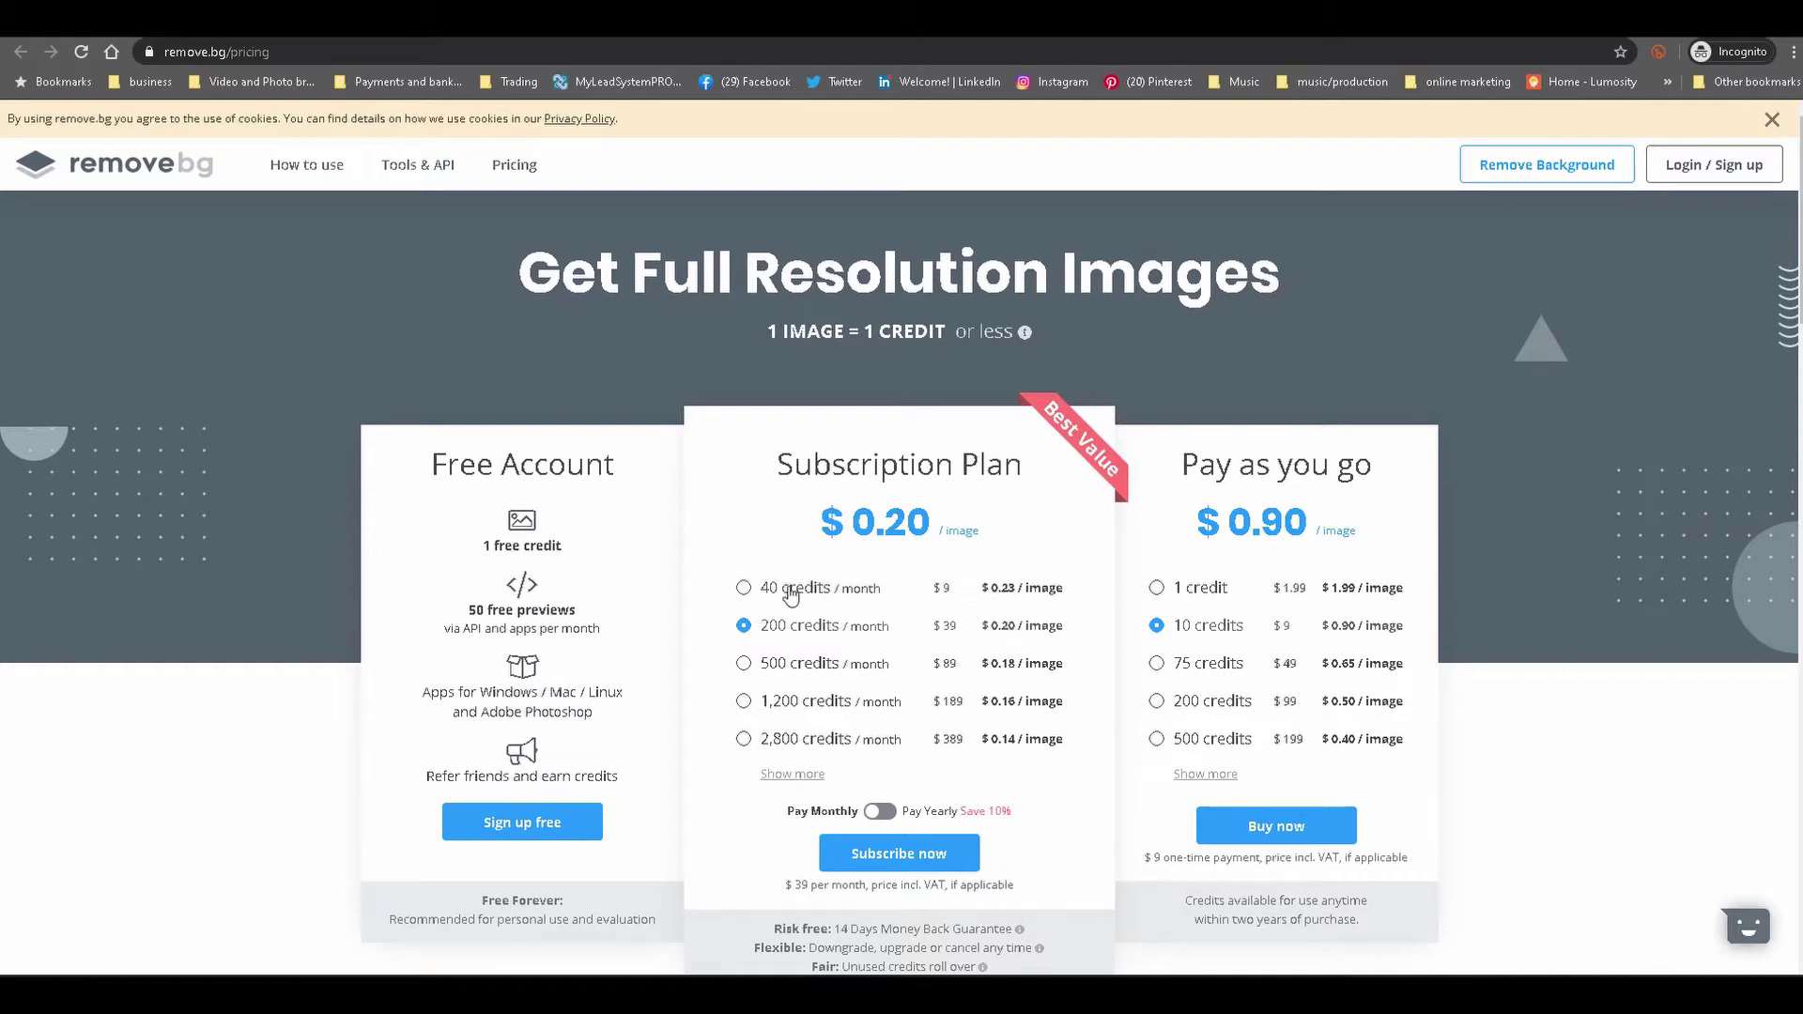
pyautogui.scroll(-1, 1009, 832)
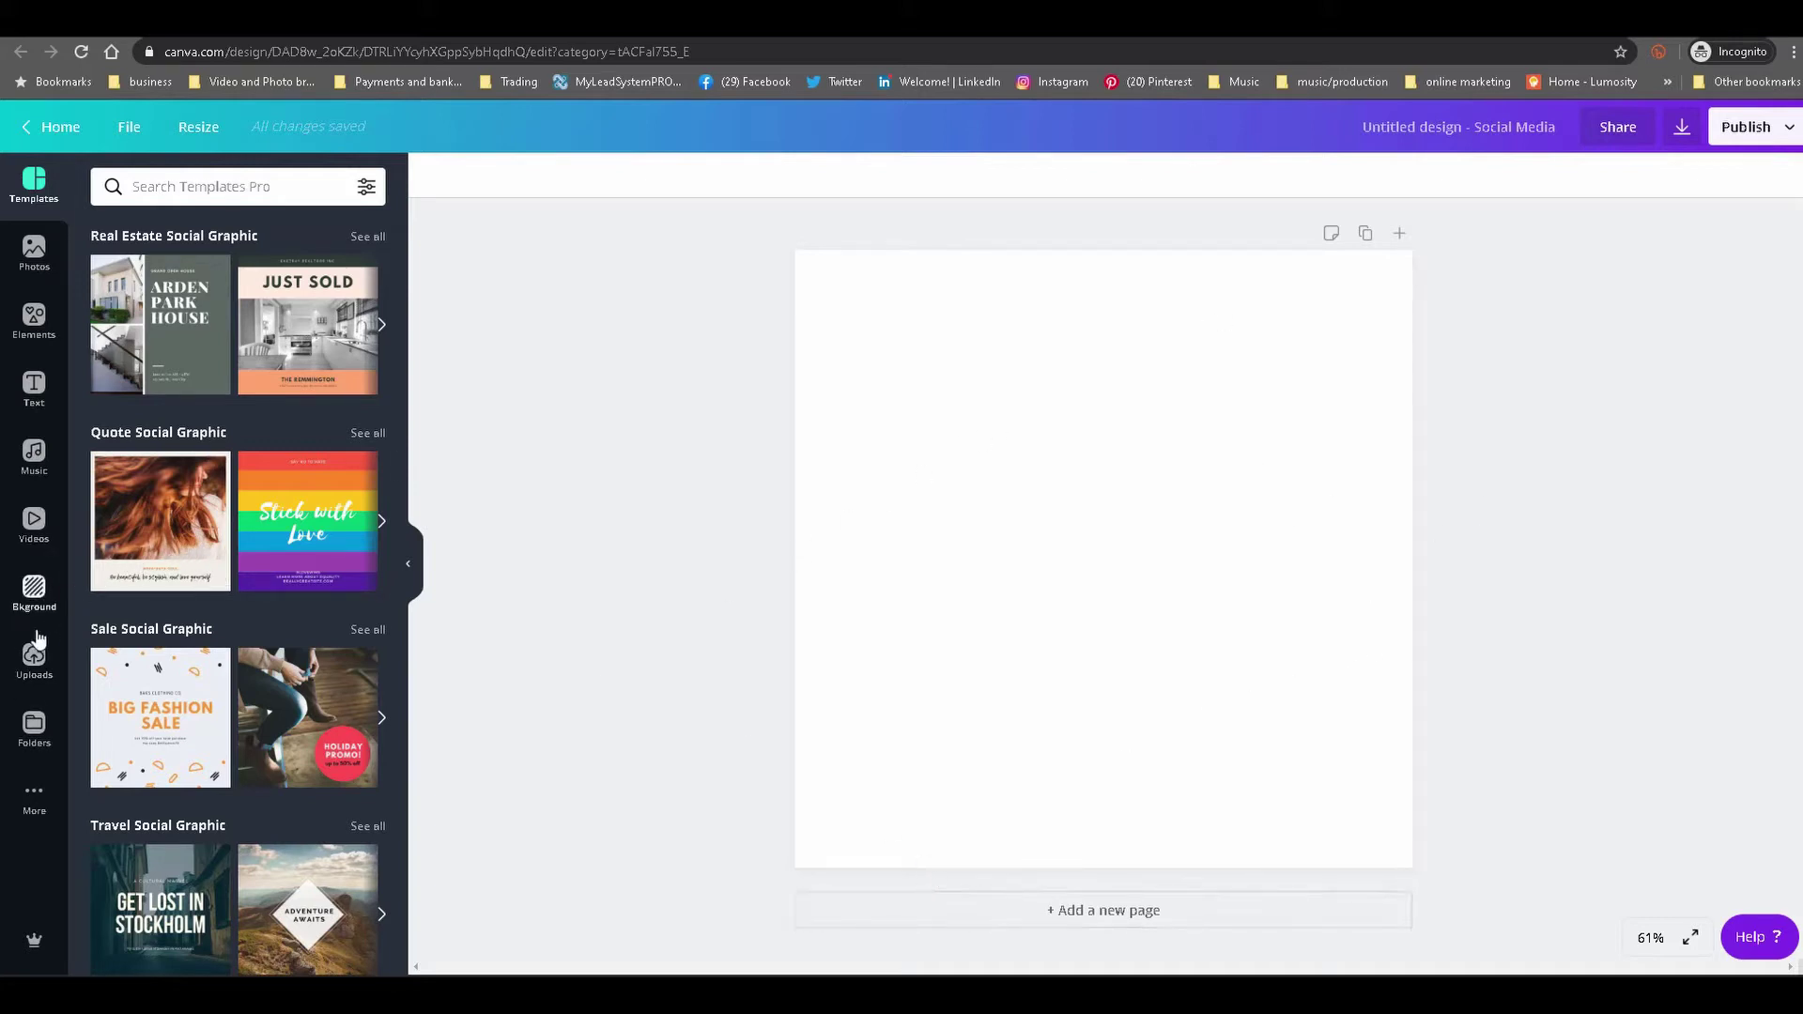
# - Place the first uploaded model photo so it fills the Social Media page, and select it
pyautogui.click(34, 660)
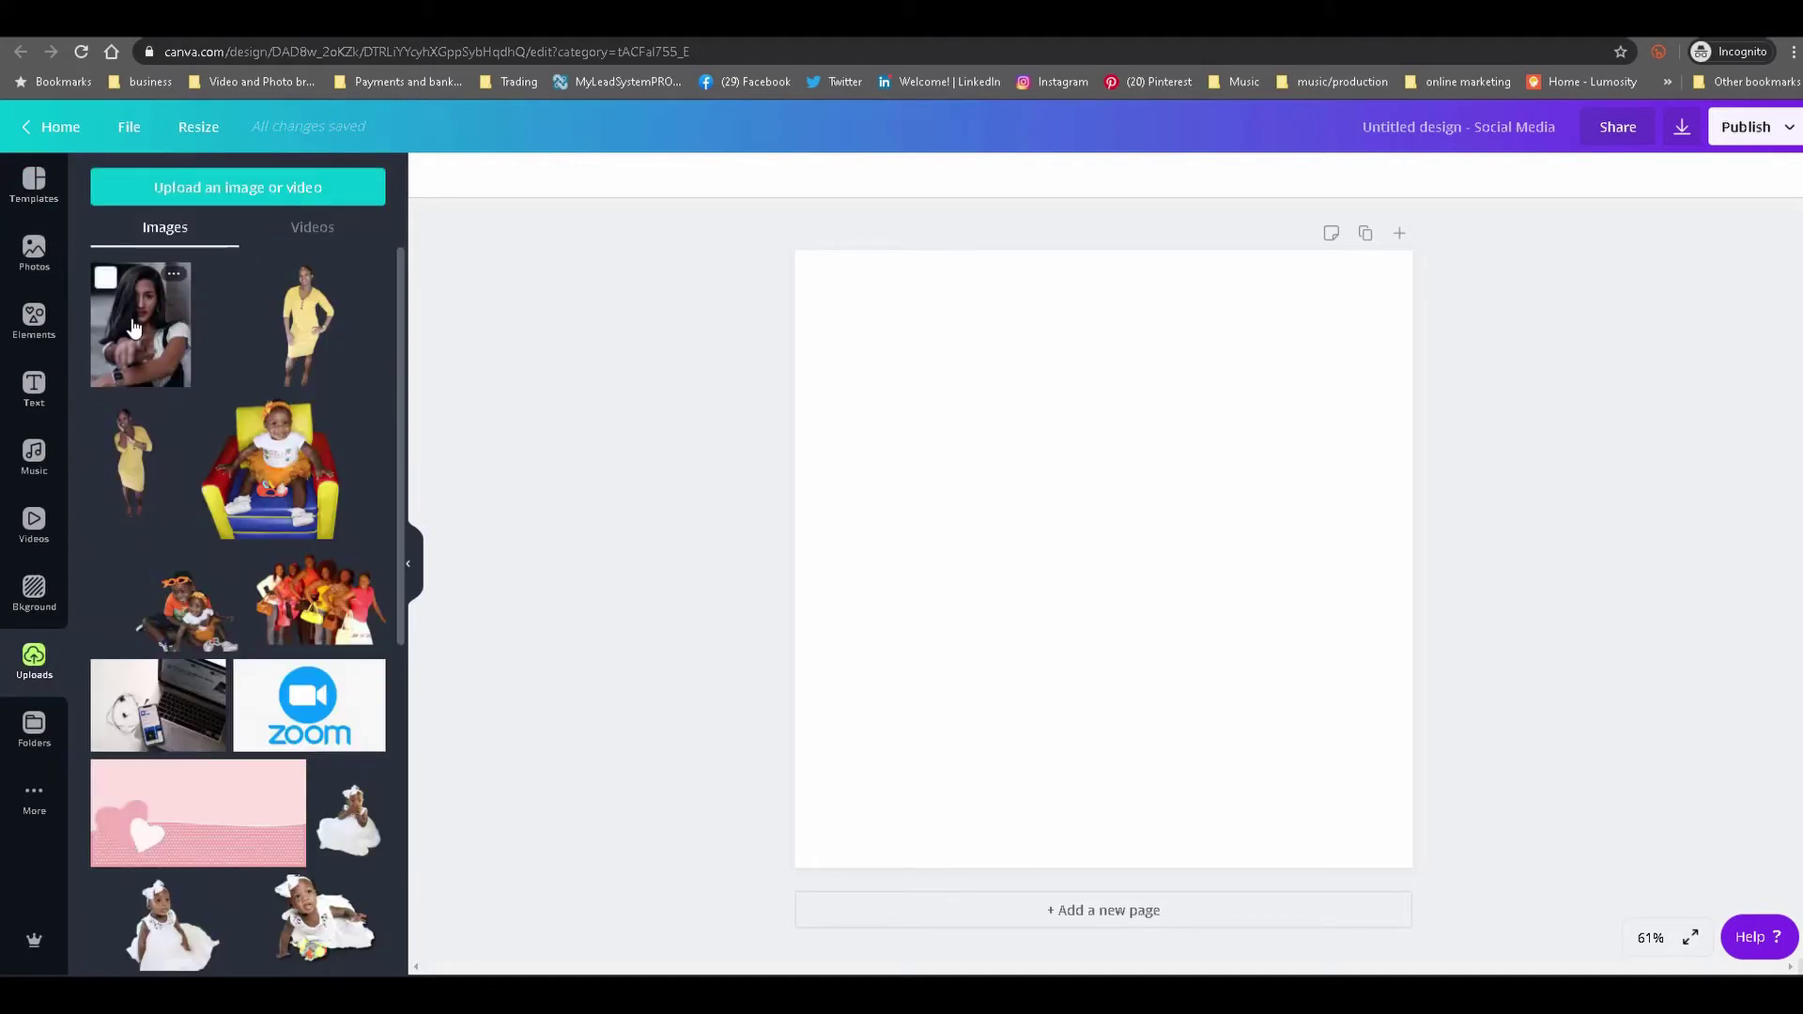
pyautogui.moveTo(132, 326); pyautogui.dragTo(847, 317)
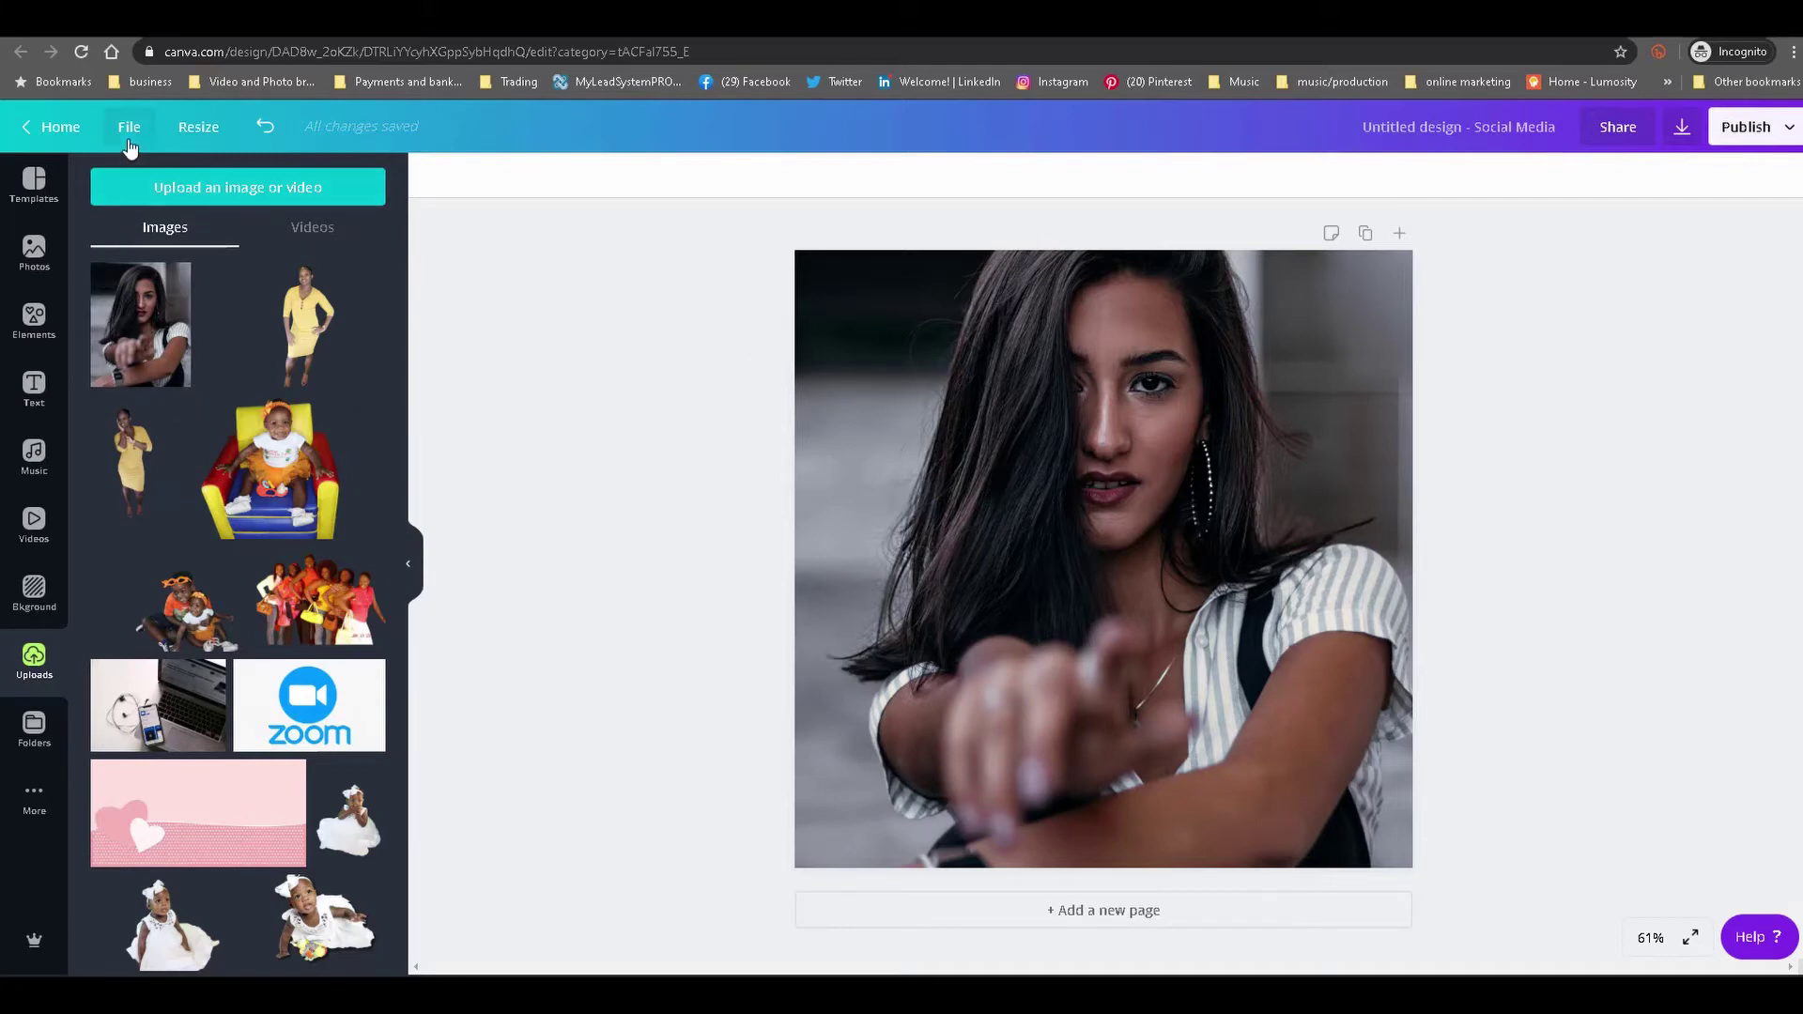
pyautogui.click(958, 467)
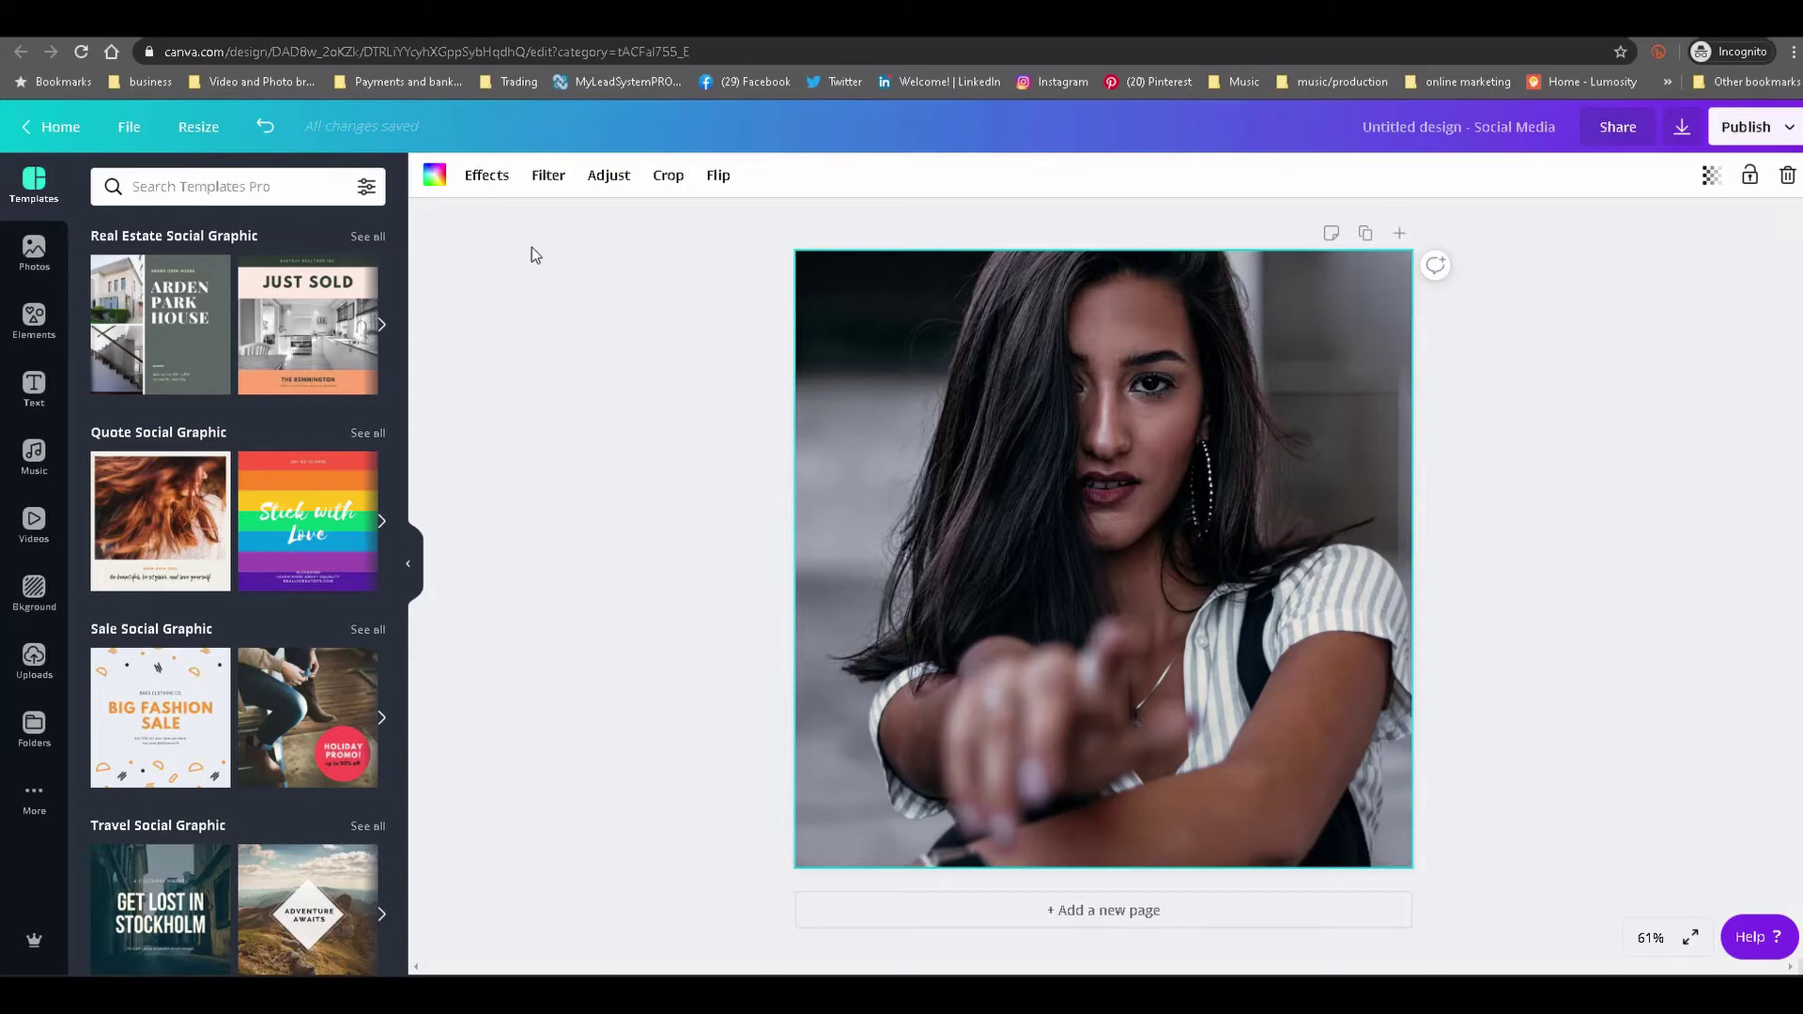
# - Apply the Background Remover effect to the photo, then undo and redo to compare
pyautogui.click(495, 185)
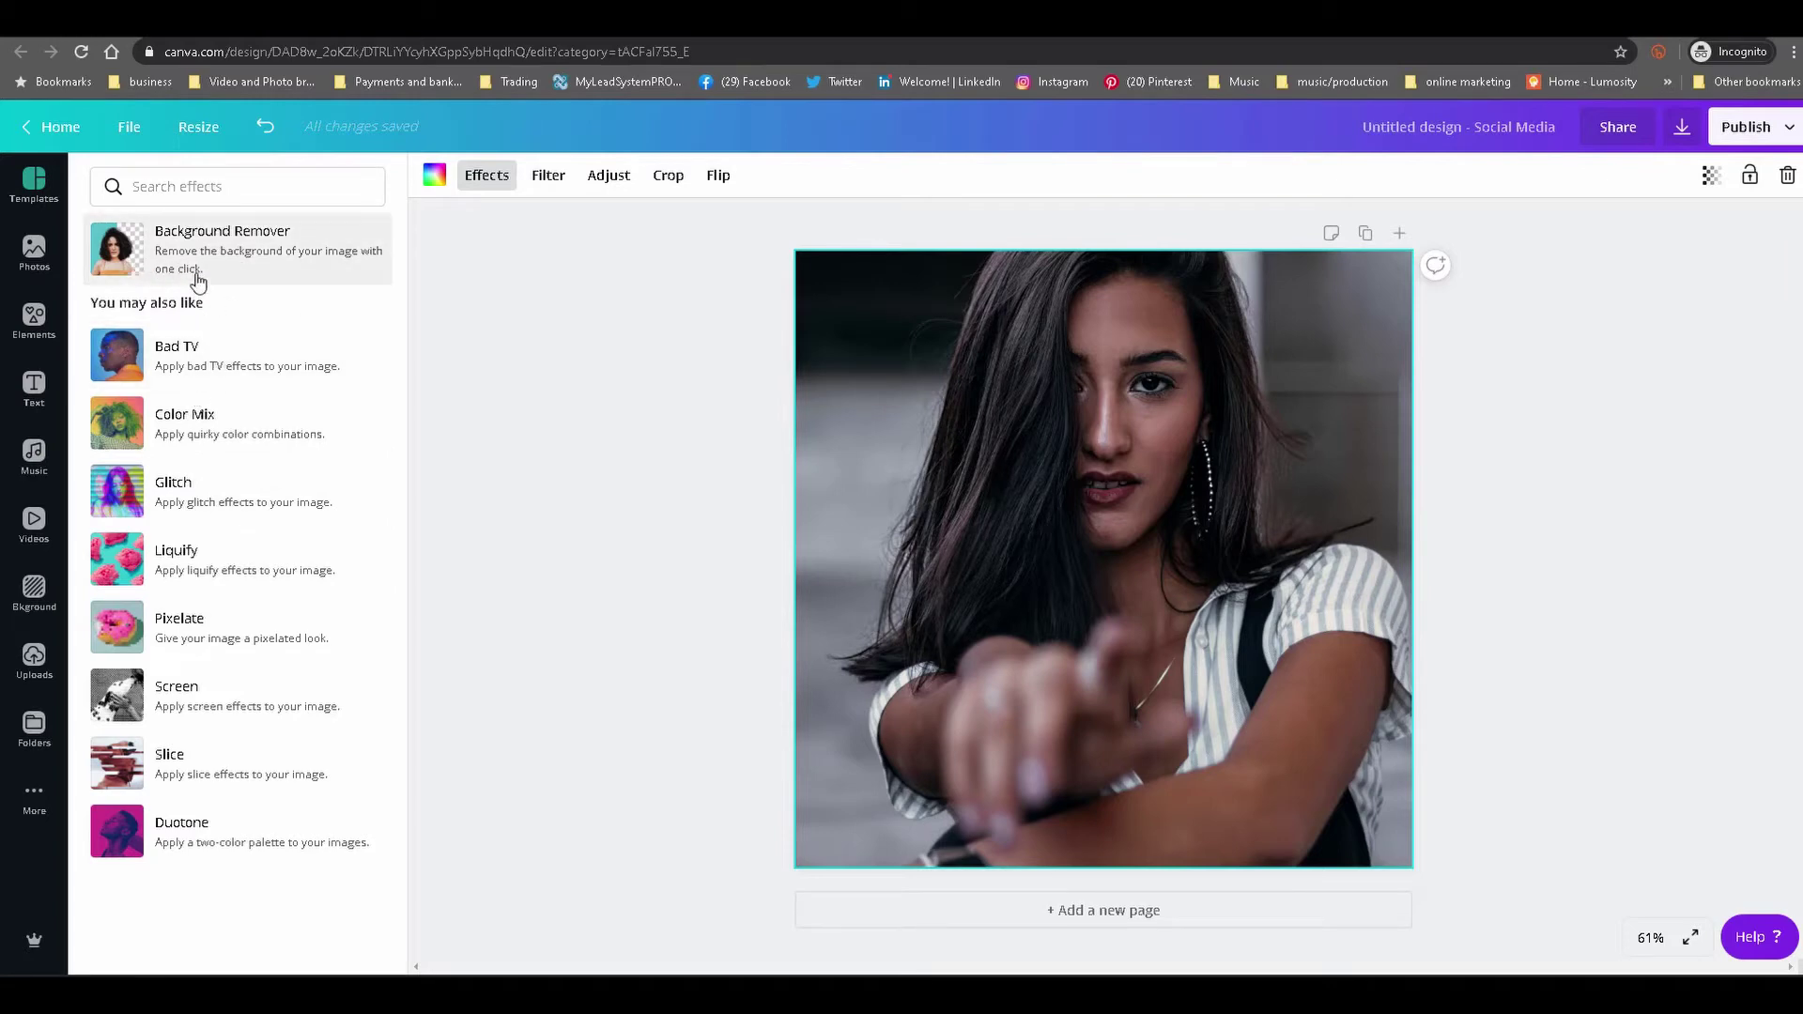
pyautogui.click(224, 246)
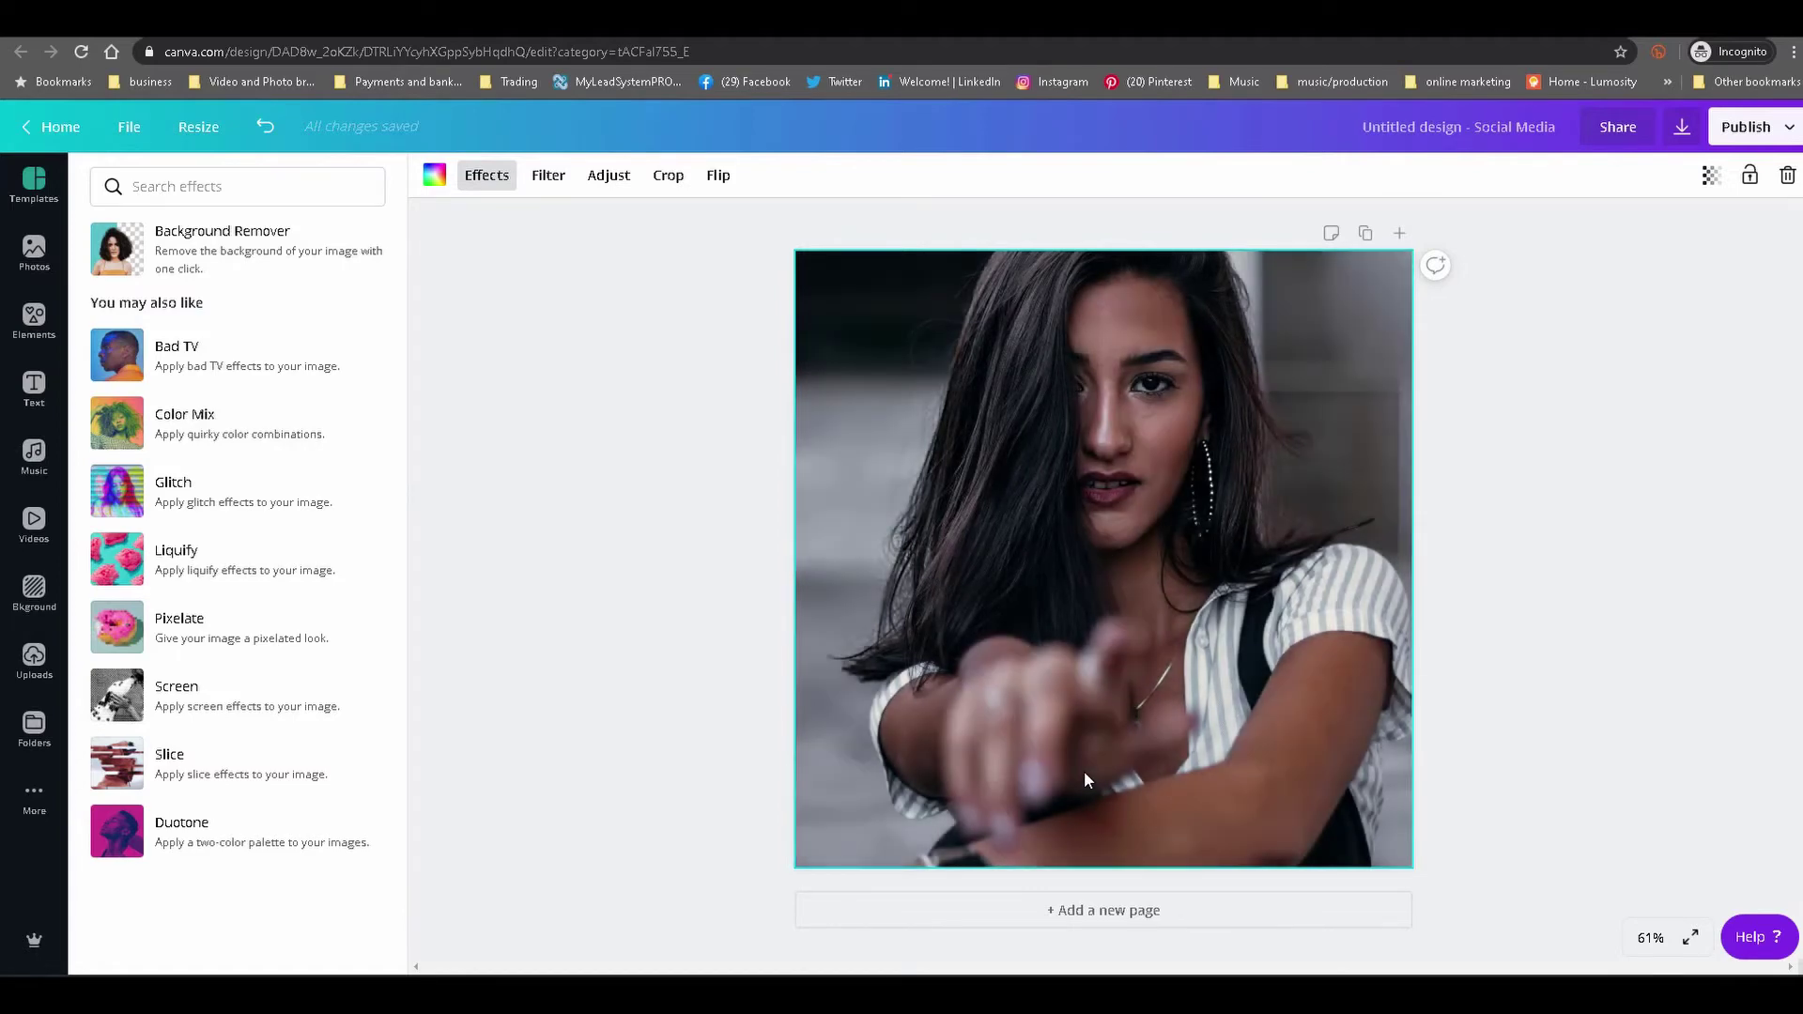
pyautogui.hotkey('ctrl', 'z')
pyautogui.hotkey('ctrl', 'y')
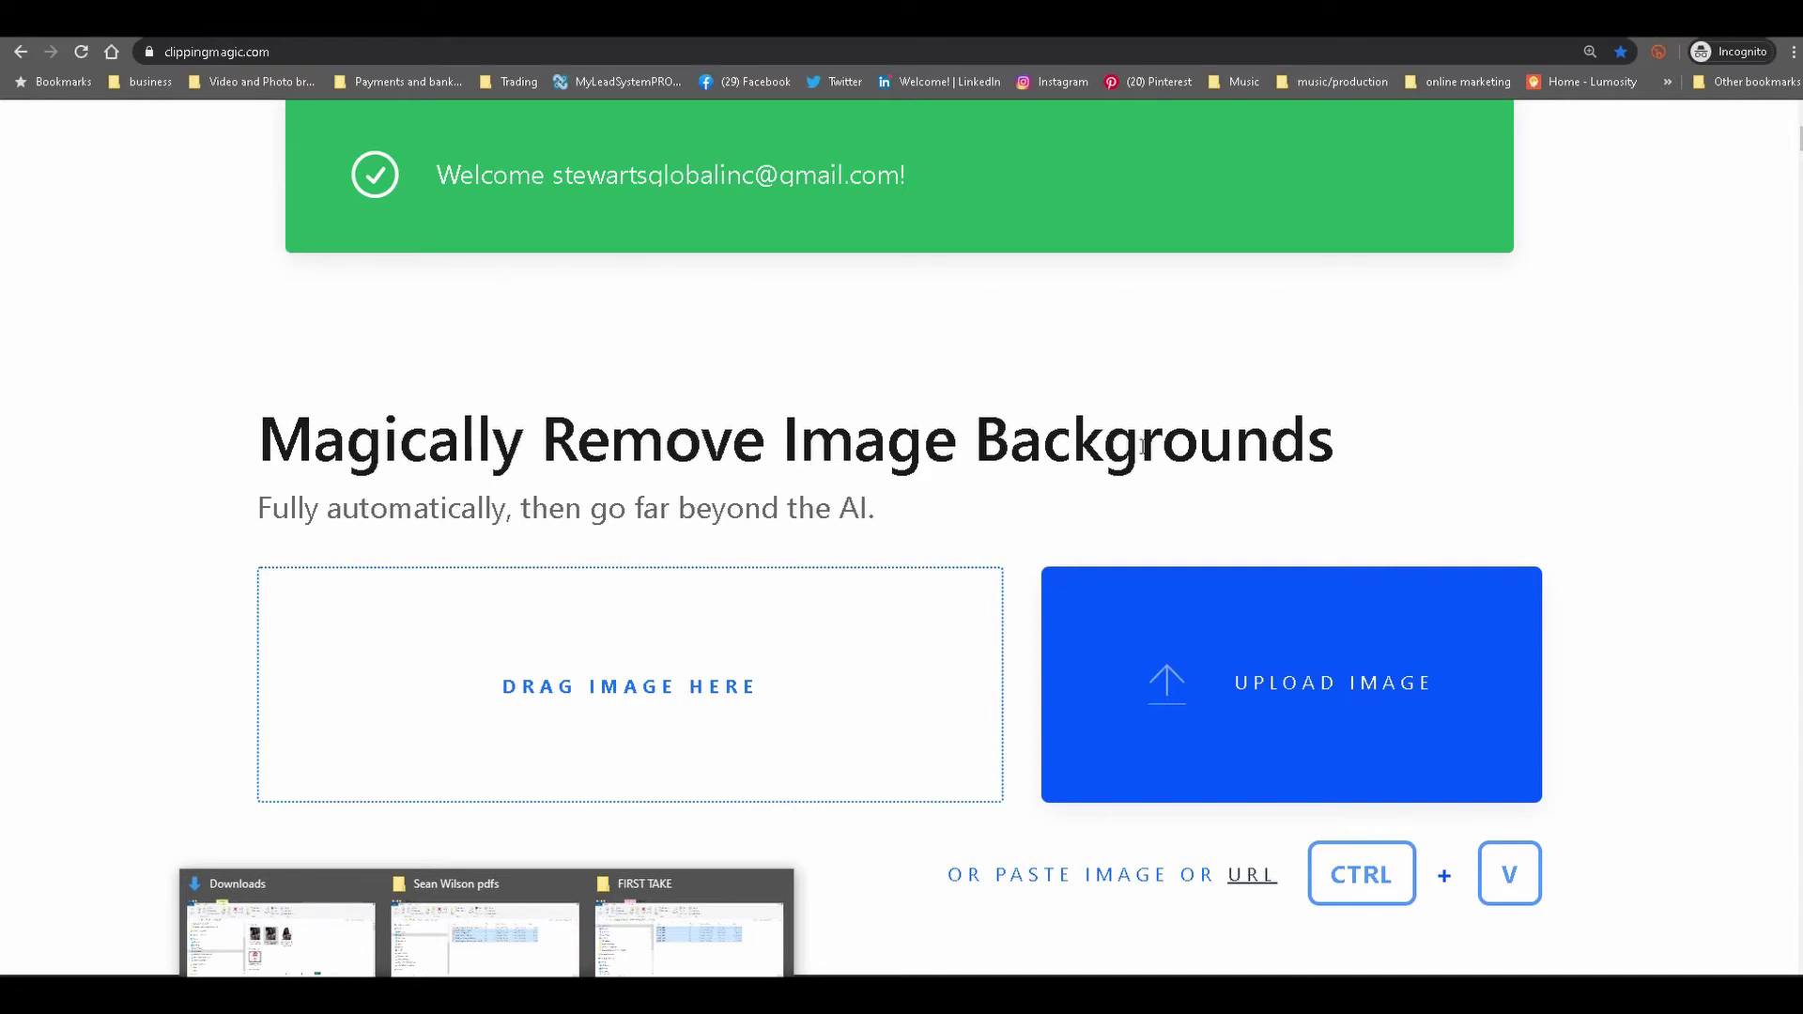
# - Drag beautiful-asian-woman-3069309.jpeg from Downloads onto the Clipping Magic Drag Image Here dropzone
pyautogui.click(289, 939)
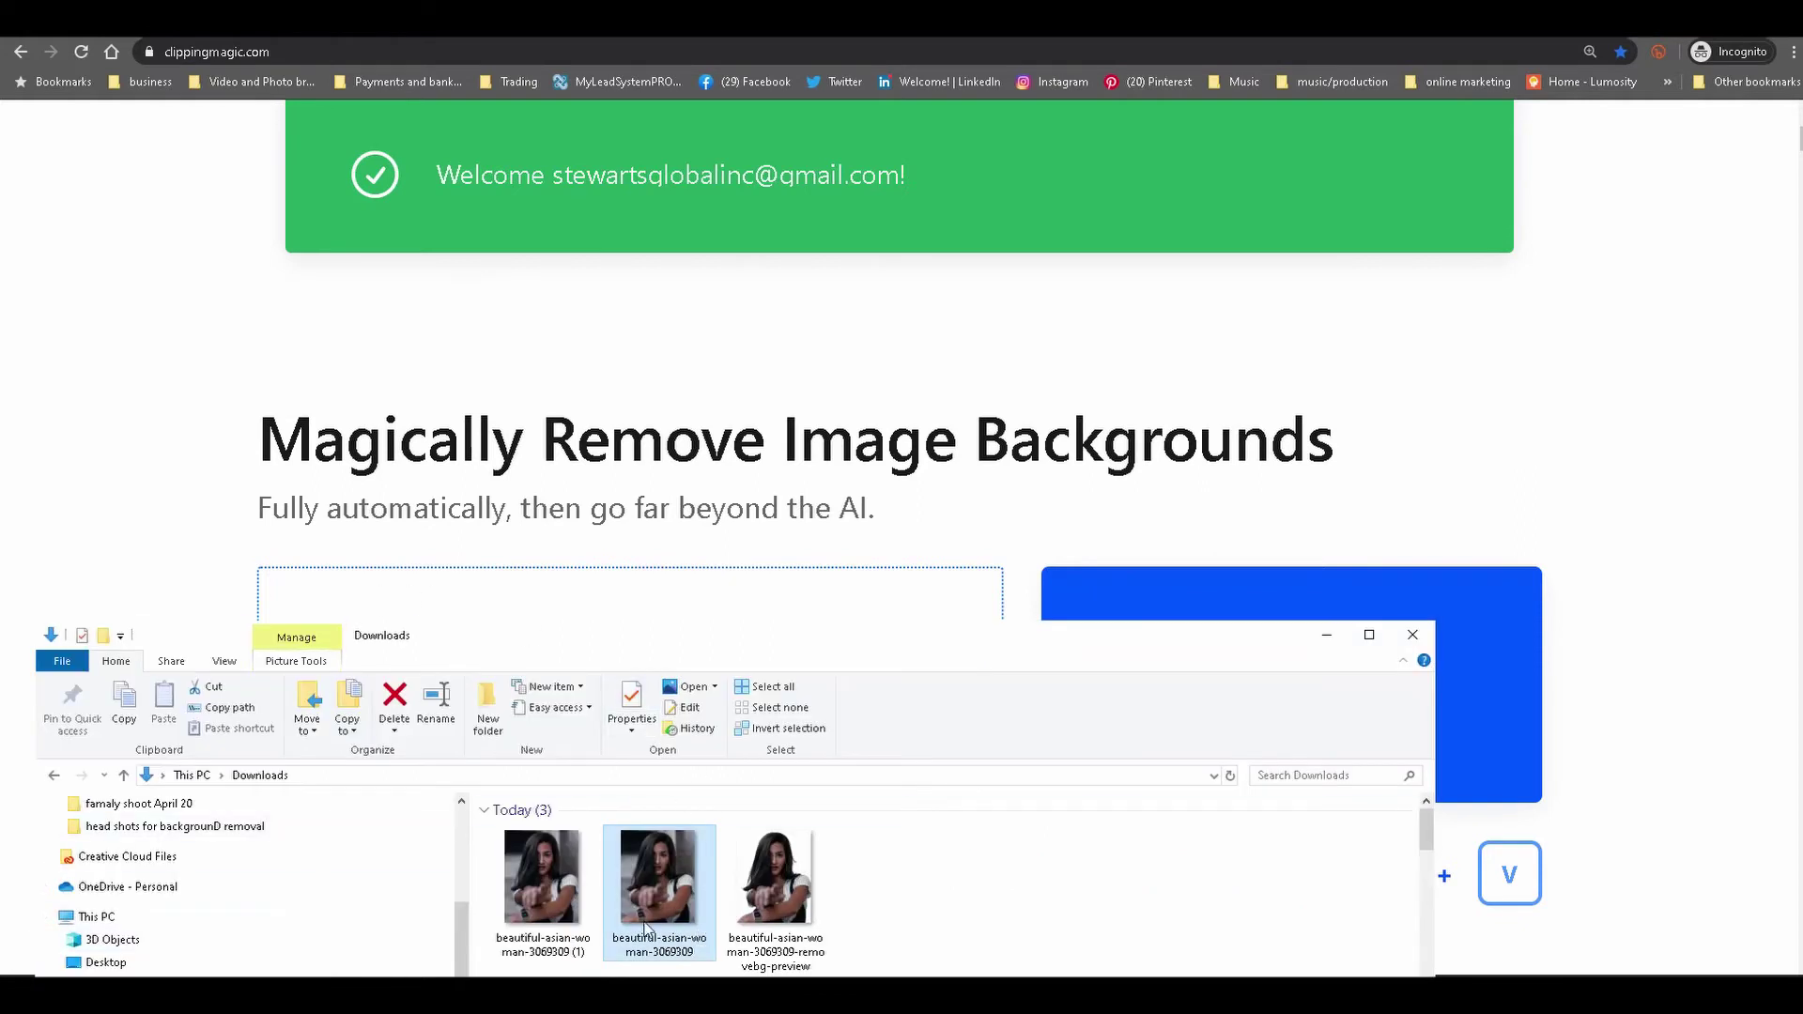
pyautogui.moveTo(660, 917); pyautogui.dragTo(922, 596)
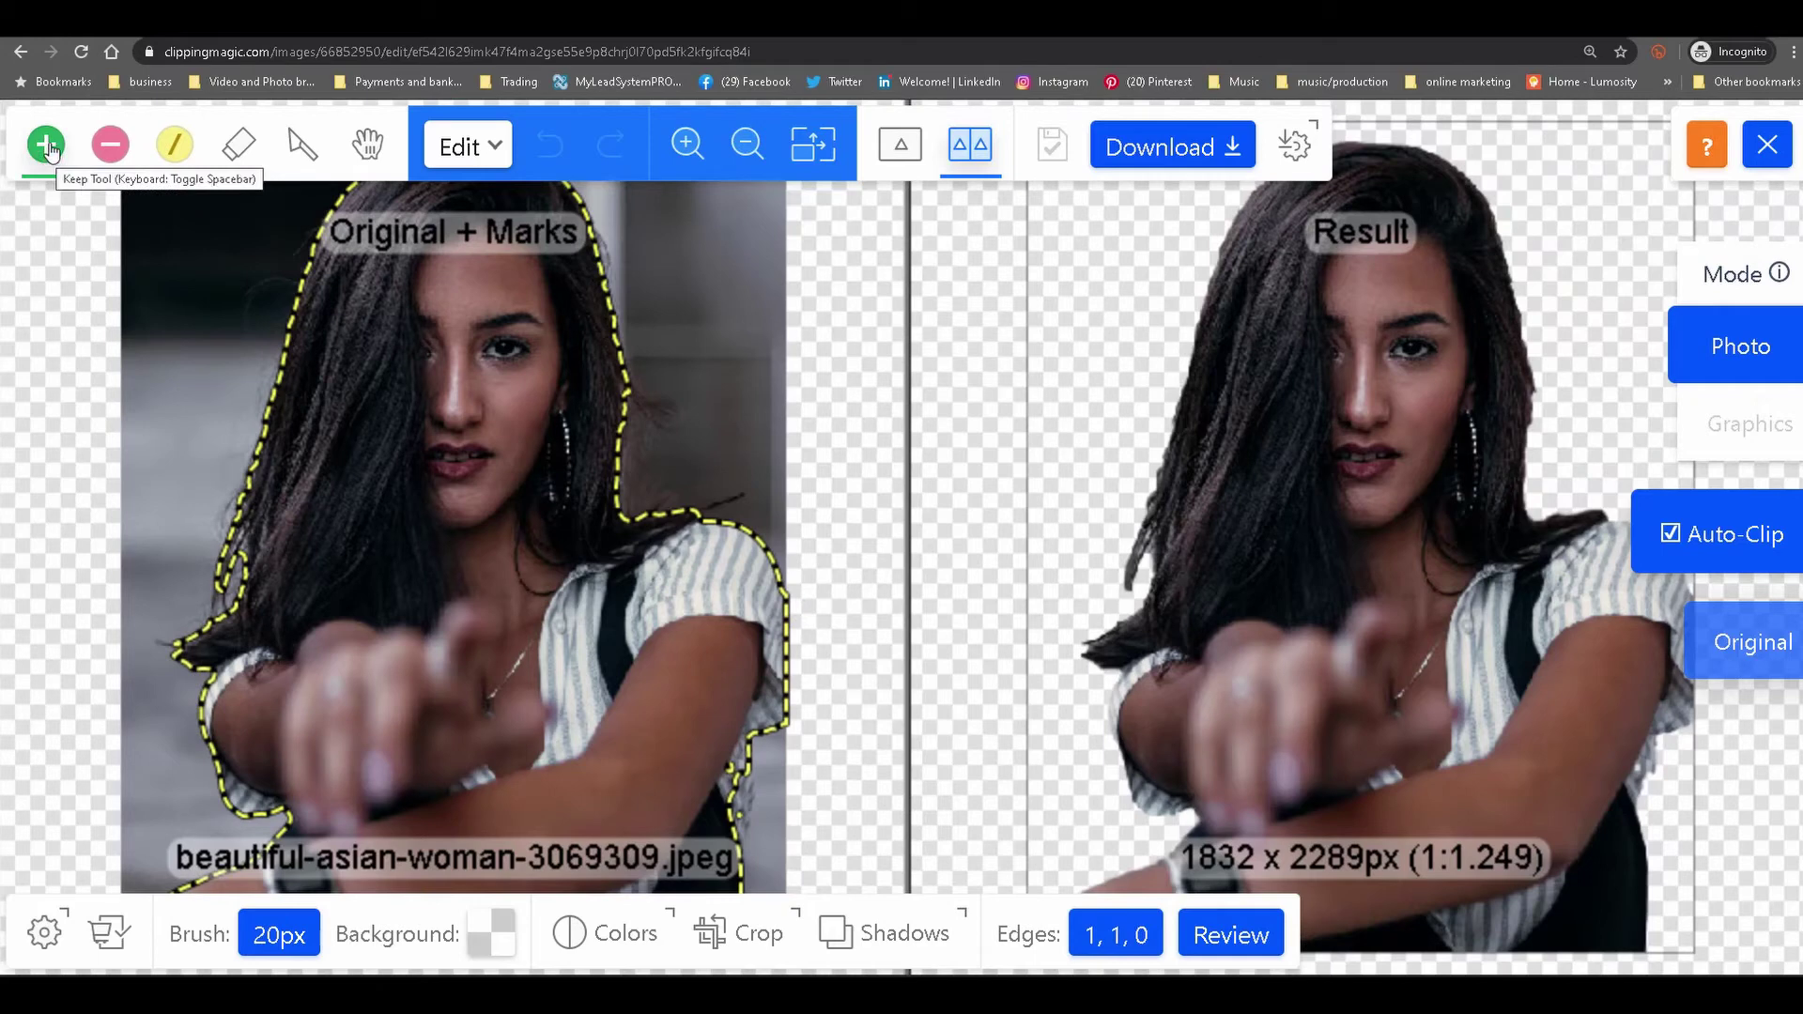
# - Turn off automatic clipping and return to the green Keep brush, undoing a stray left-edge stroke
pyautogui.click(1671, 537)
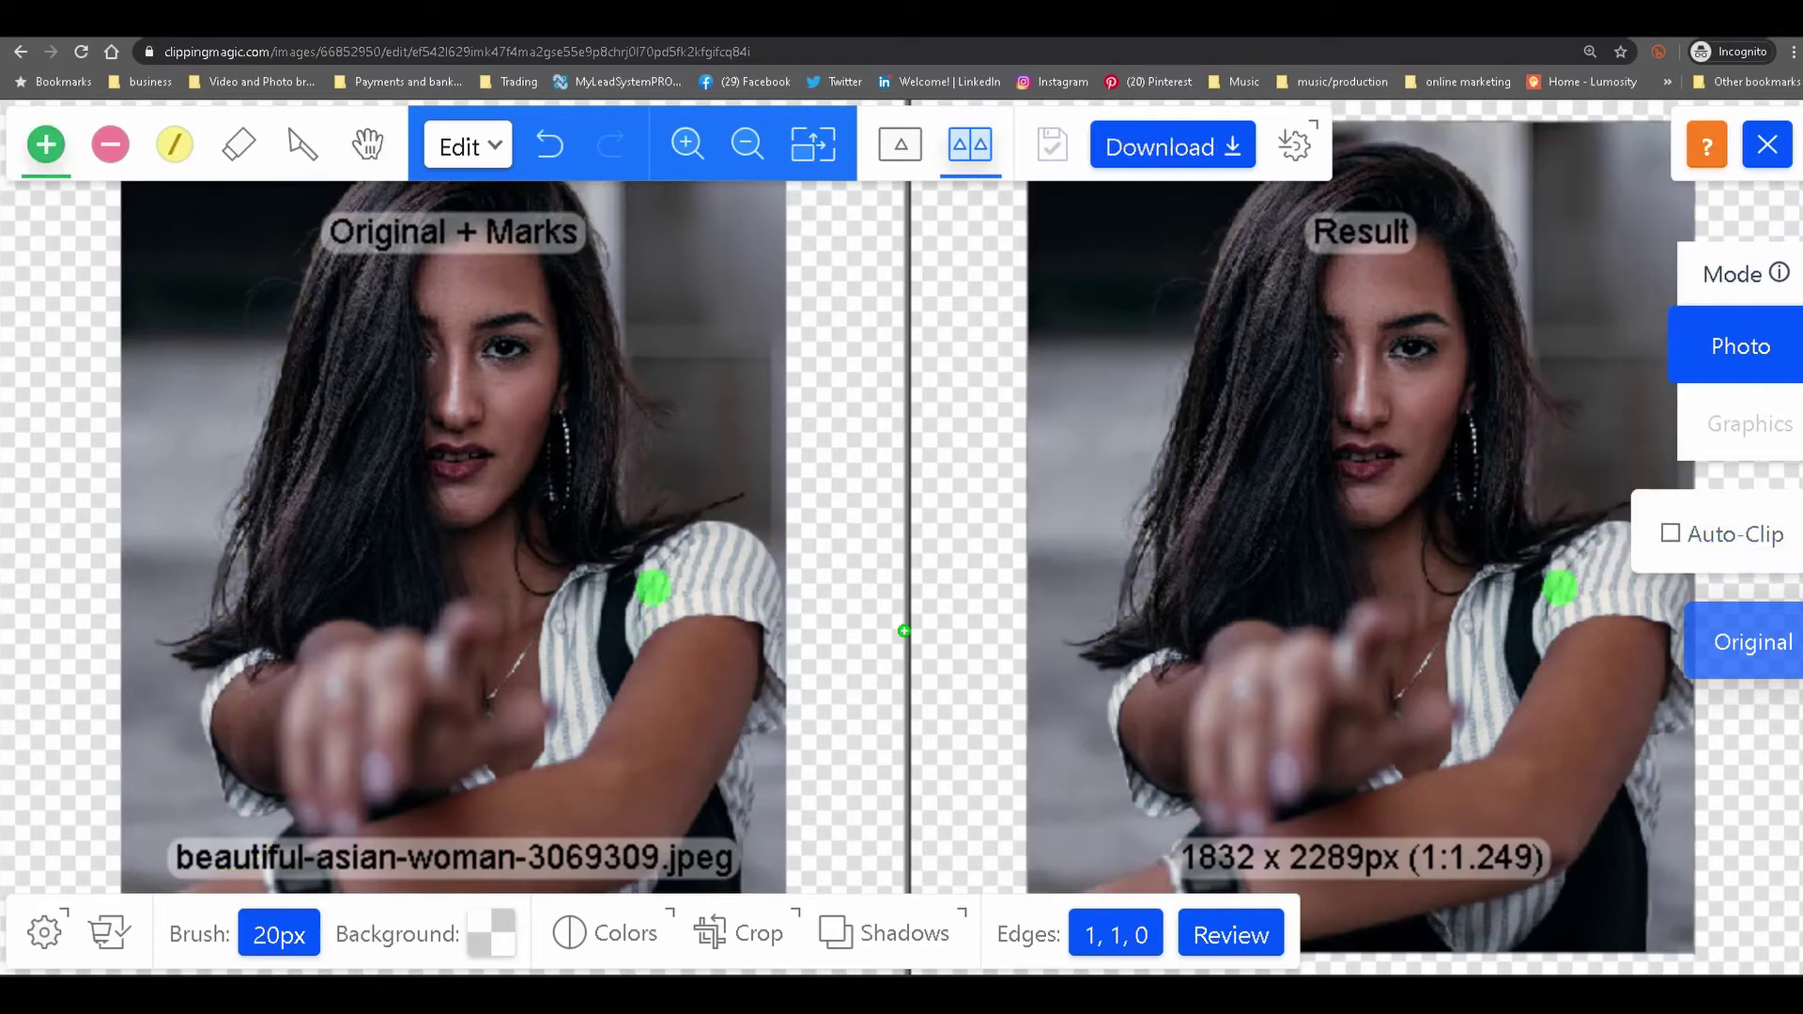
pyautogui.press('space')
pyautogui.press('space')
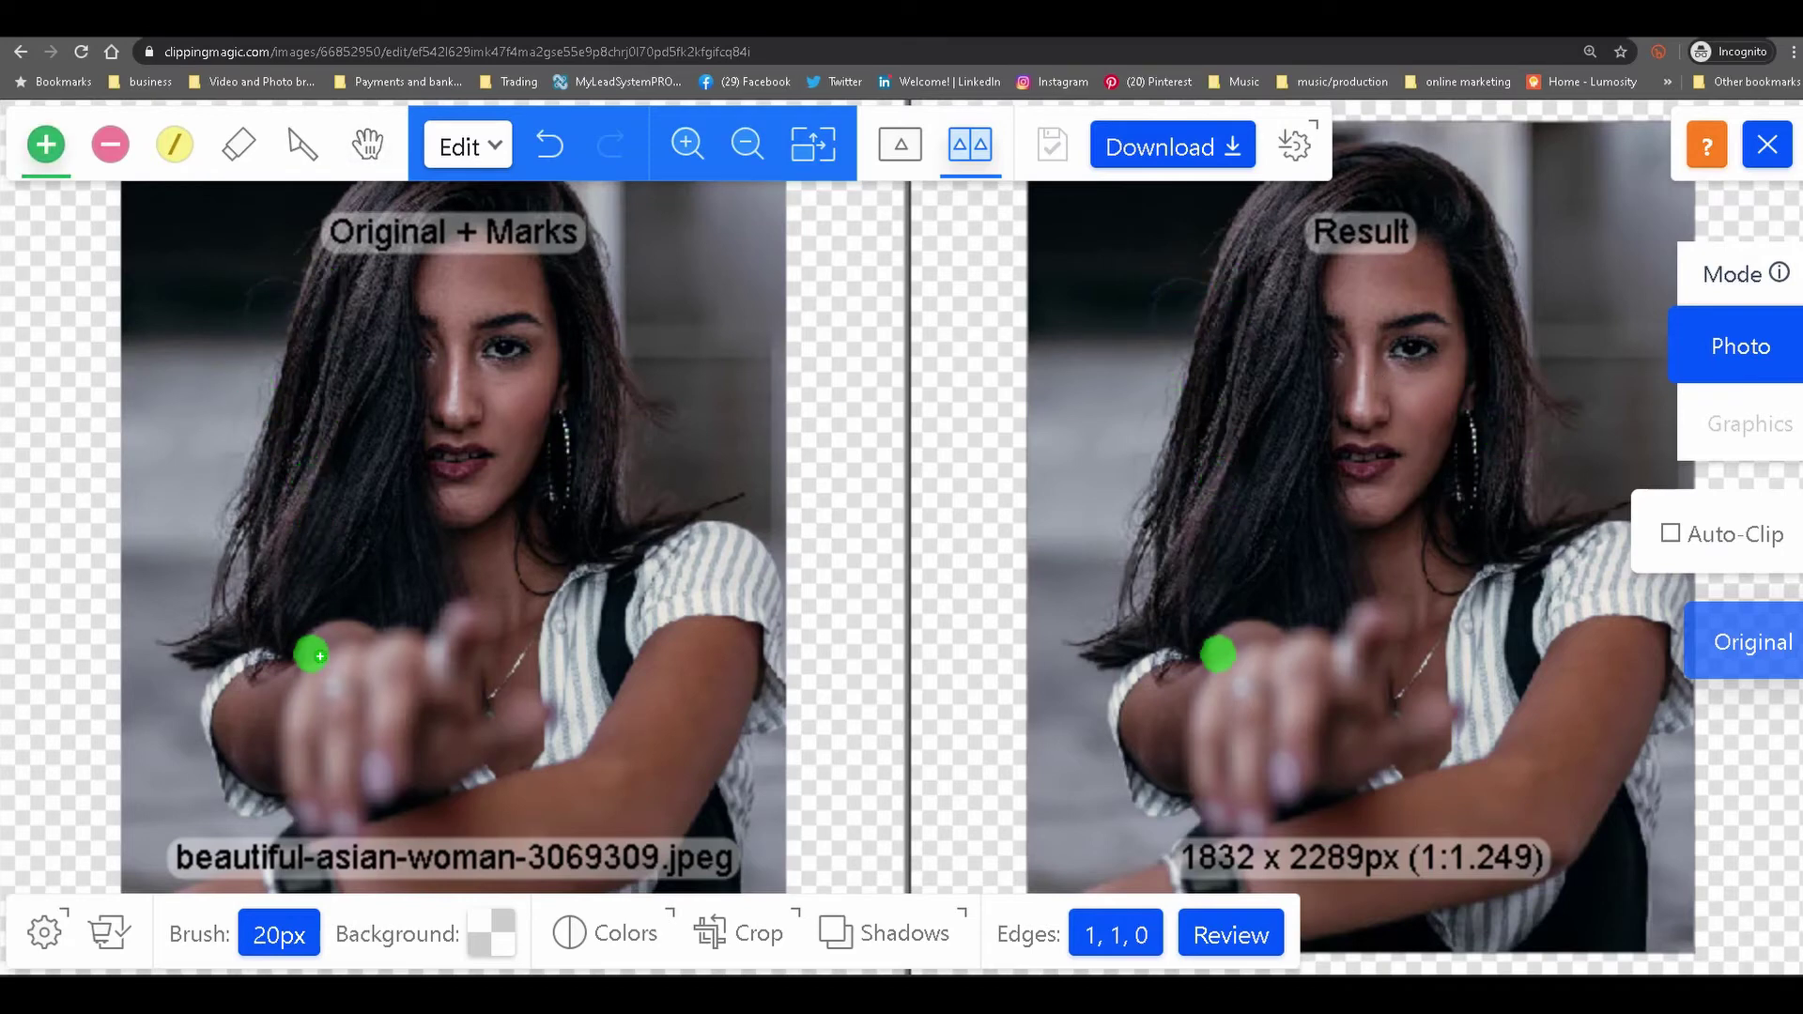
pyautogui.press('space')
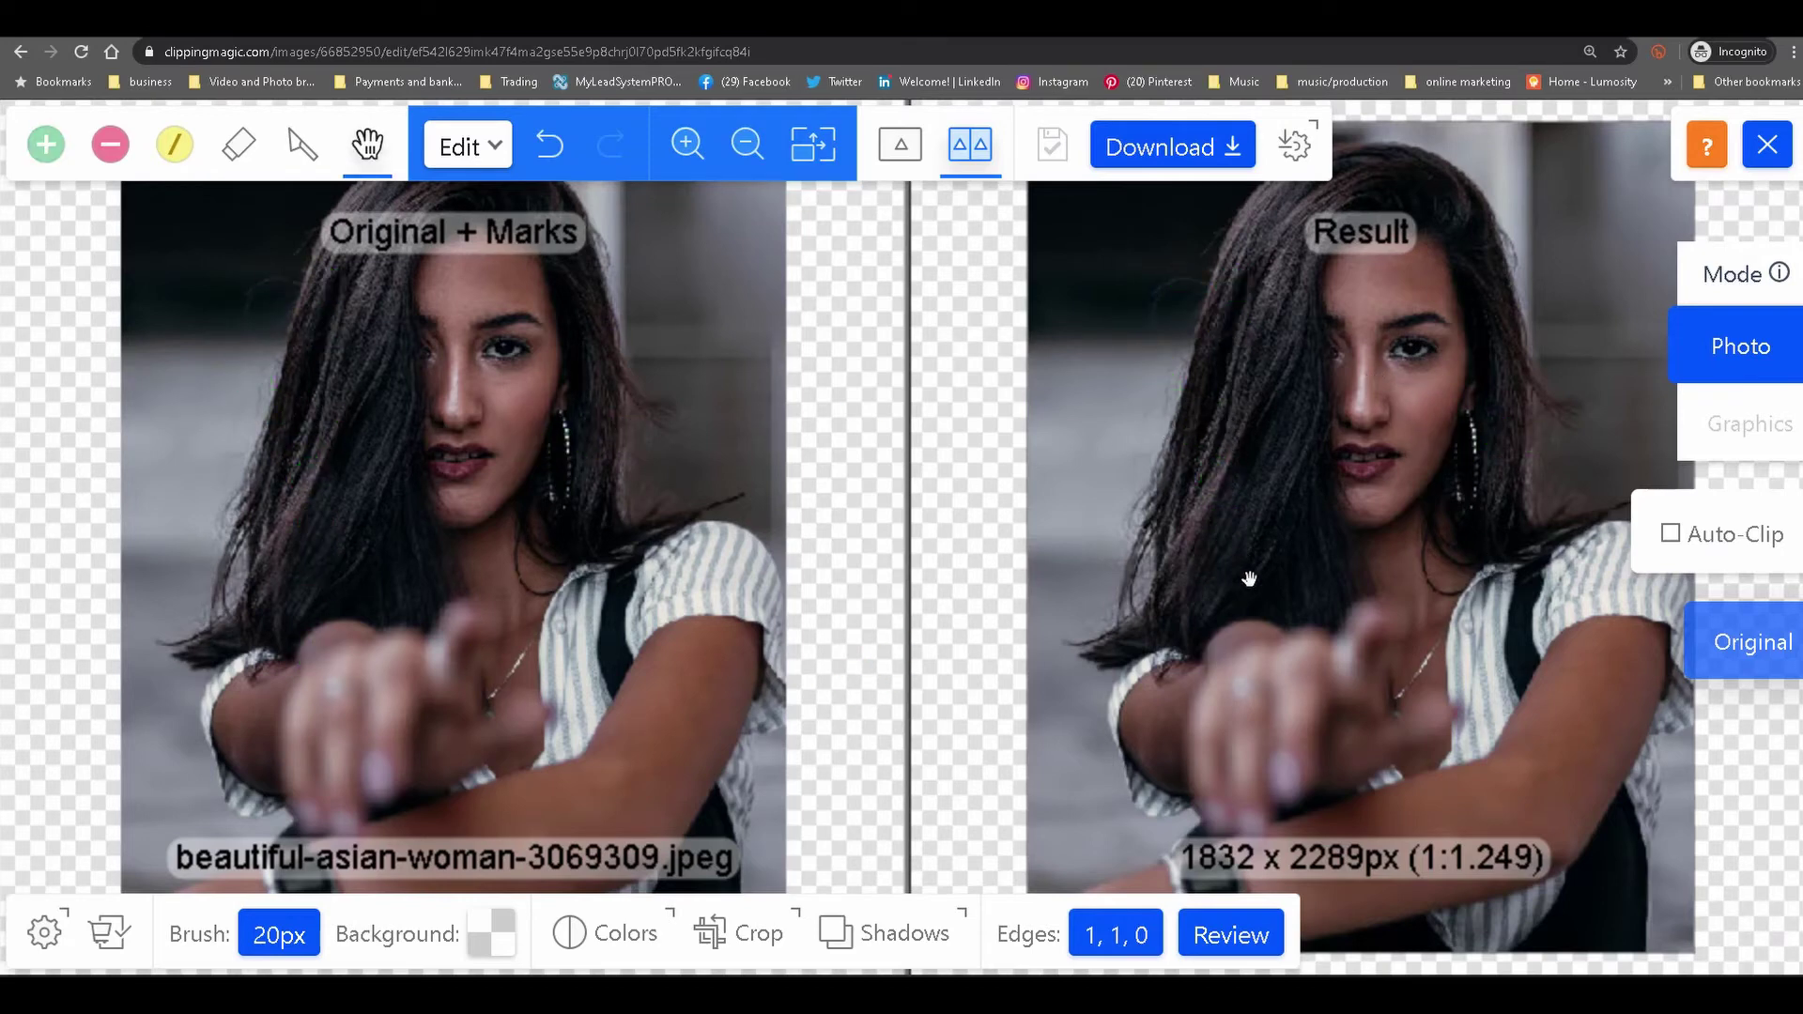
pyautogui.press('space')
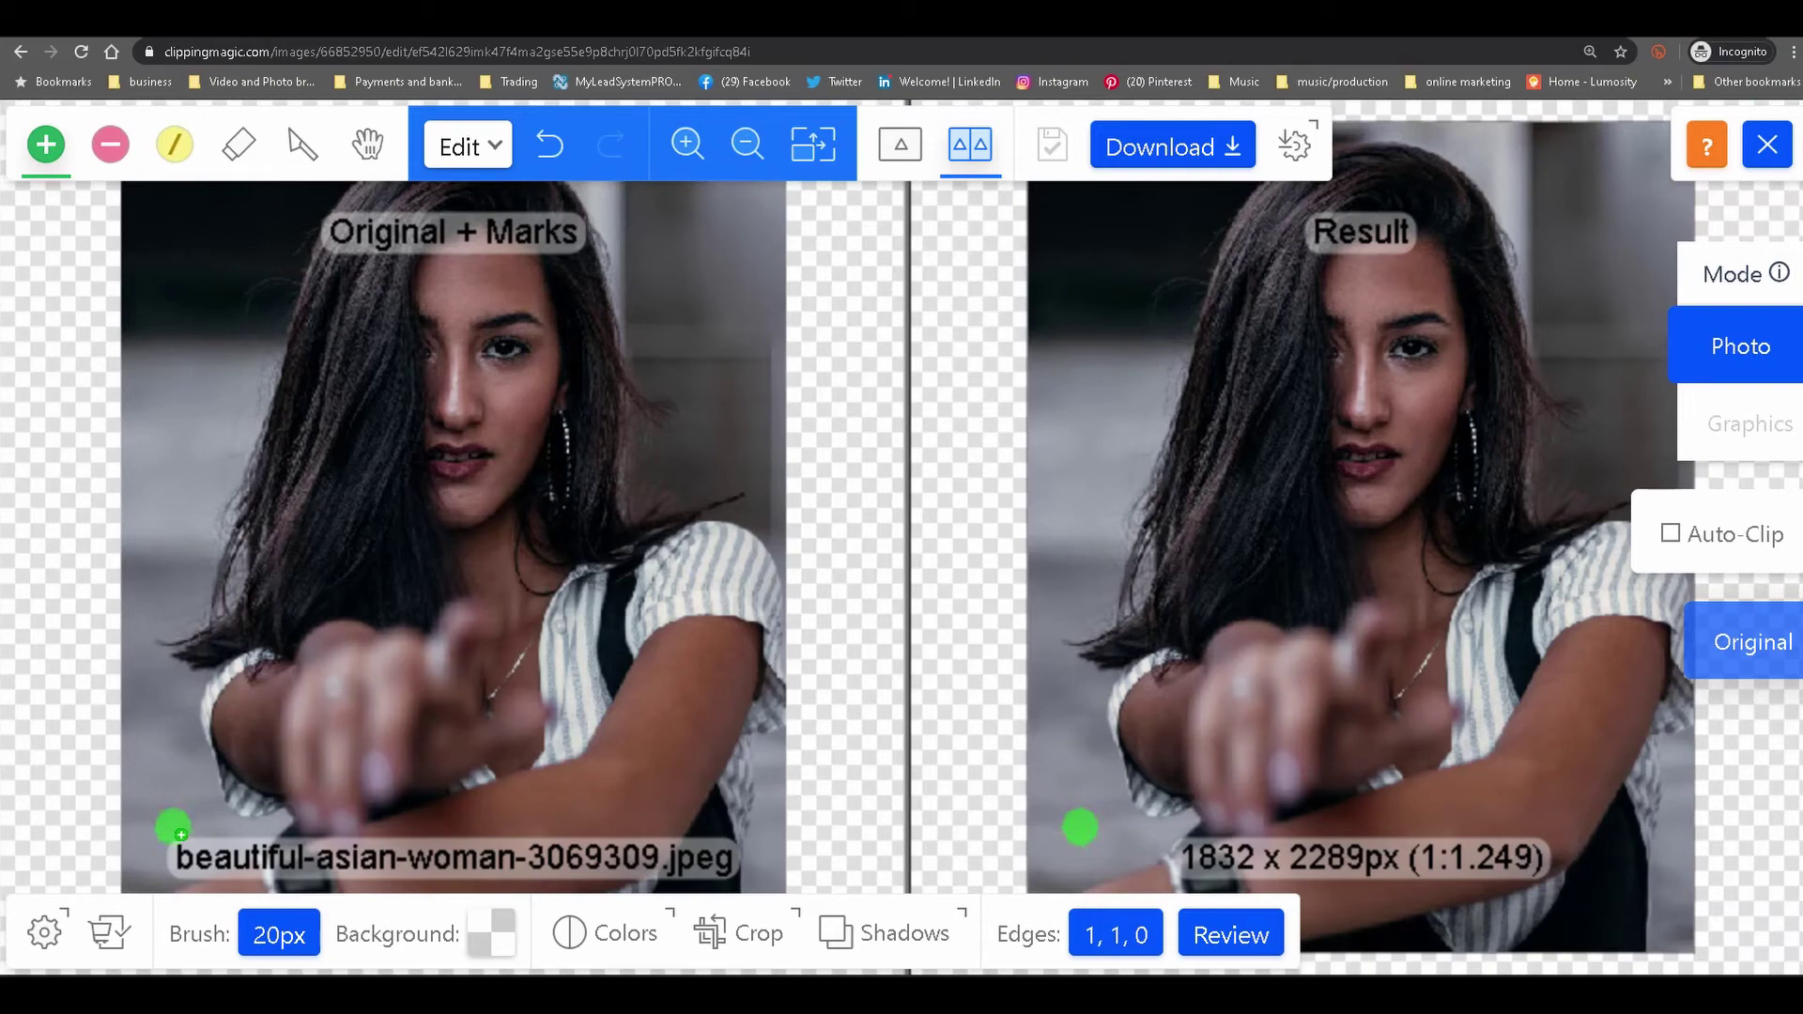
pyautogui.moveTo(172, 827)
pyautogui.mouseDown()
pyautogui.moveTo(147, 686)
pyautogui.moveTo(162, 490)
pyautogui.moveTo(218, 267)
pyautogui.moveTo(288, 201)
pyautogui.mouseUp()
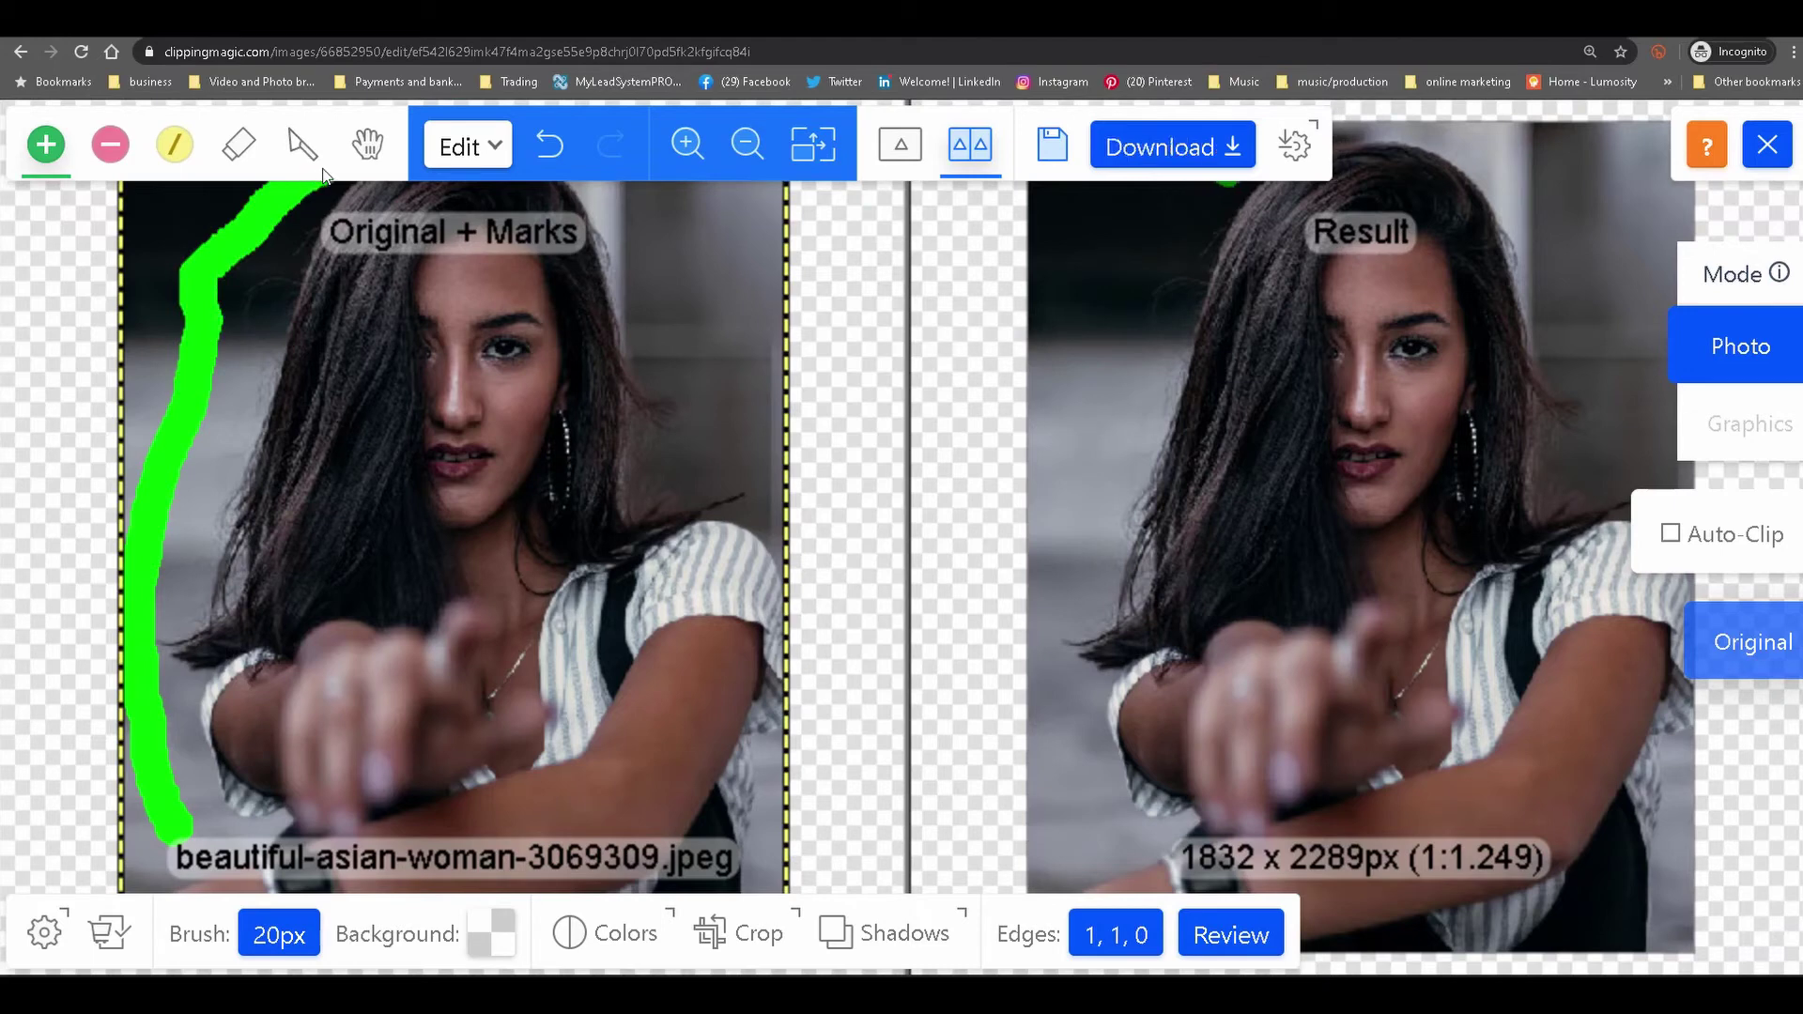
pyautogui.hotkey('ctrl', 'z')
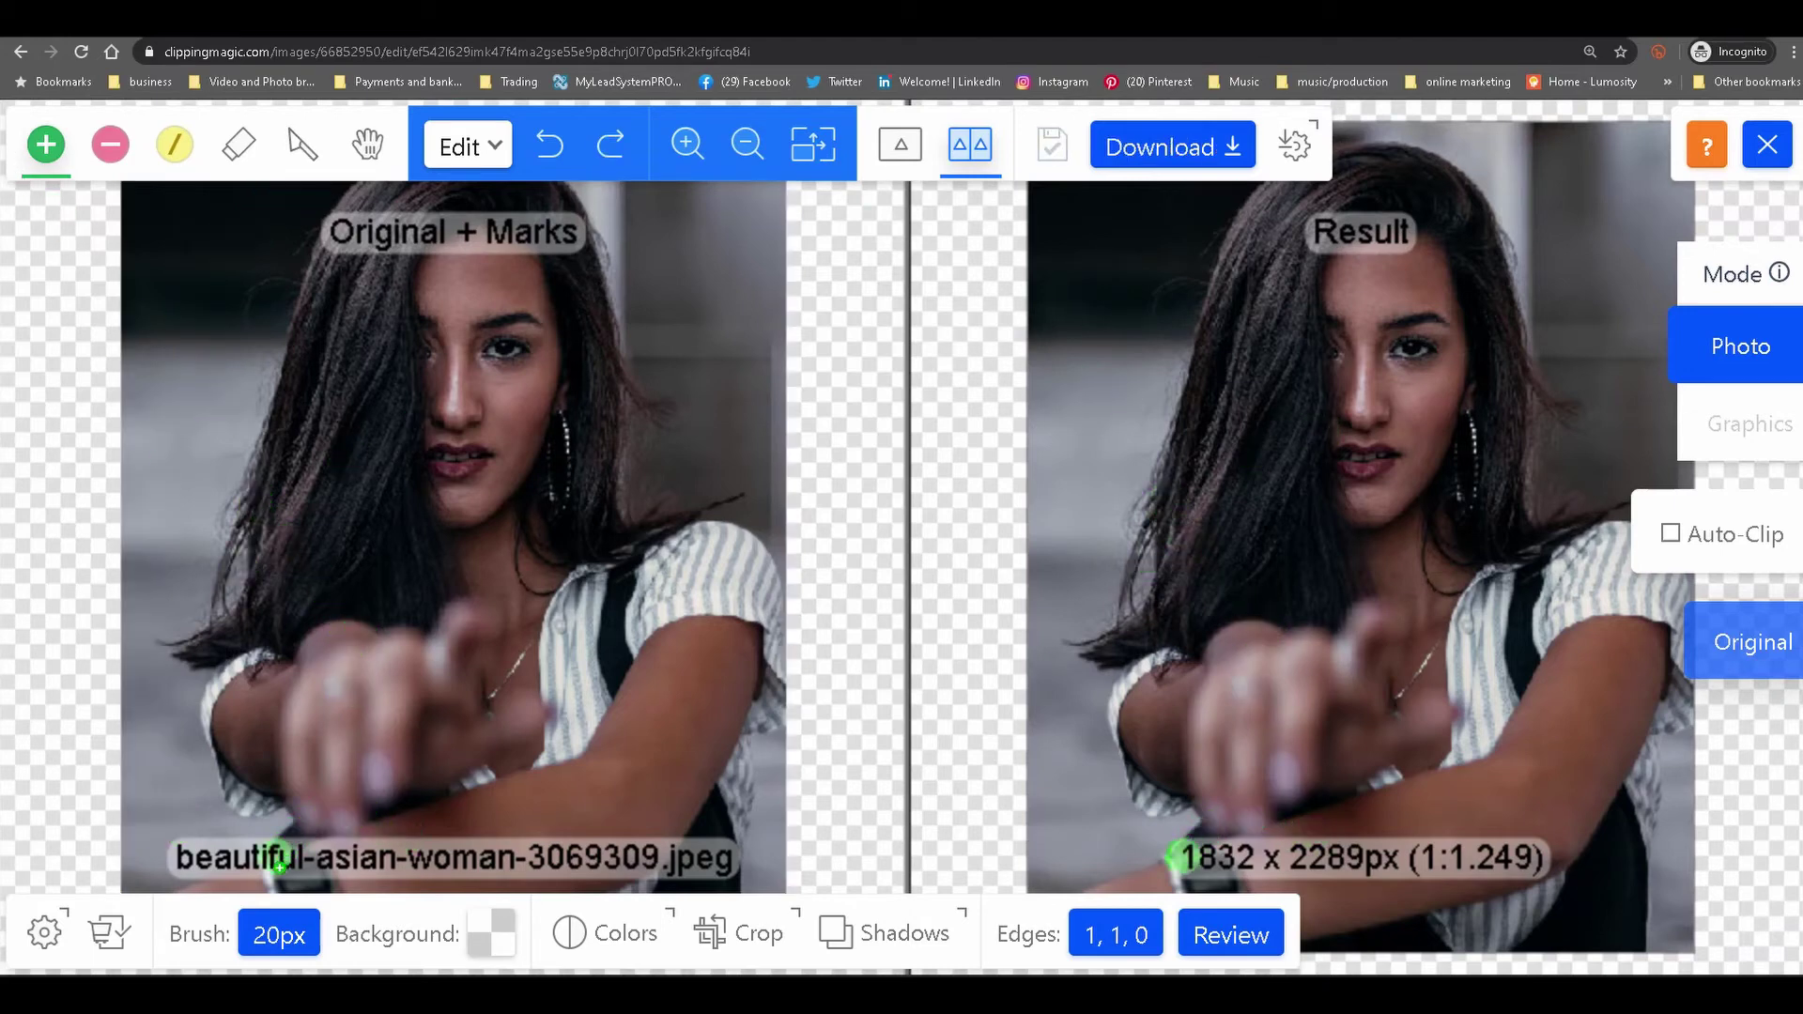
# - Paint green keep strokes around the woman's head, arms and both sides of her hair
pyautogui.moveTo(278, 880)
pyautogui.mouseDown()
pyautogui.moveTo(558, 806)
pyautogui.moveTo(652, 753)
pyautogui.moveTo(688, 687)
pyautogui.moveTo(710, 601)
pyautogui.moveTo(600, 562)
pyautogui.moveTo(577, 481)
pyautogui.moveTo(577, 289)
pyautogui.moveTo(556, 249)
pyautogui.moveTo(405, 217)
pyautogui.moveTo(352, 307)
pyautogui.moveTo(305, 449)
pyautogui.moveTo(295, 581)
pyautogui.moveTo(255, 675)
pyautogui.moveTo(273, 753)
pyautogui.moveTo(351, 801)
pyautogui.mouseUp()
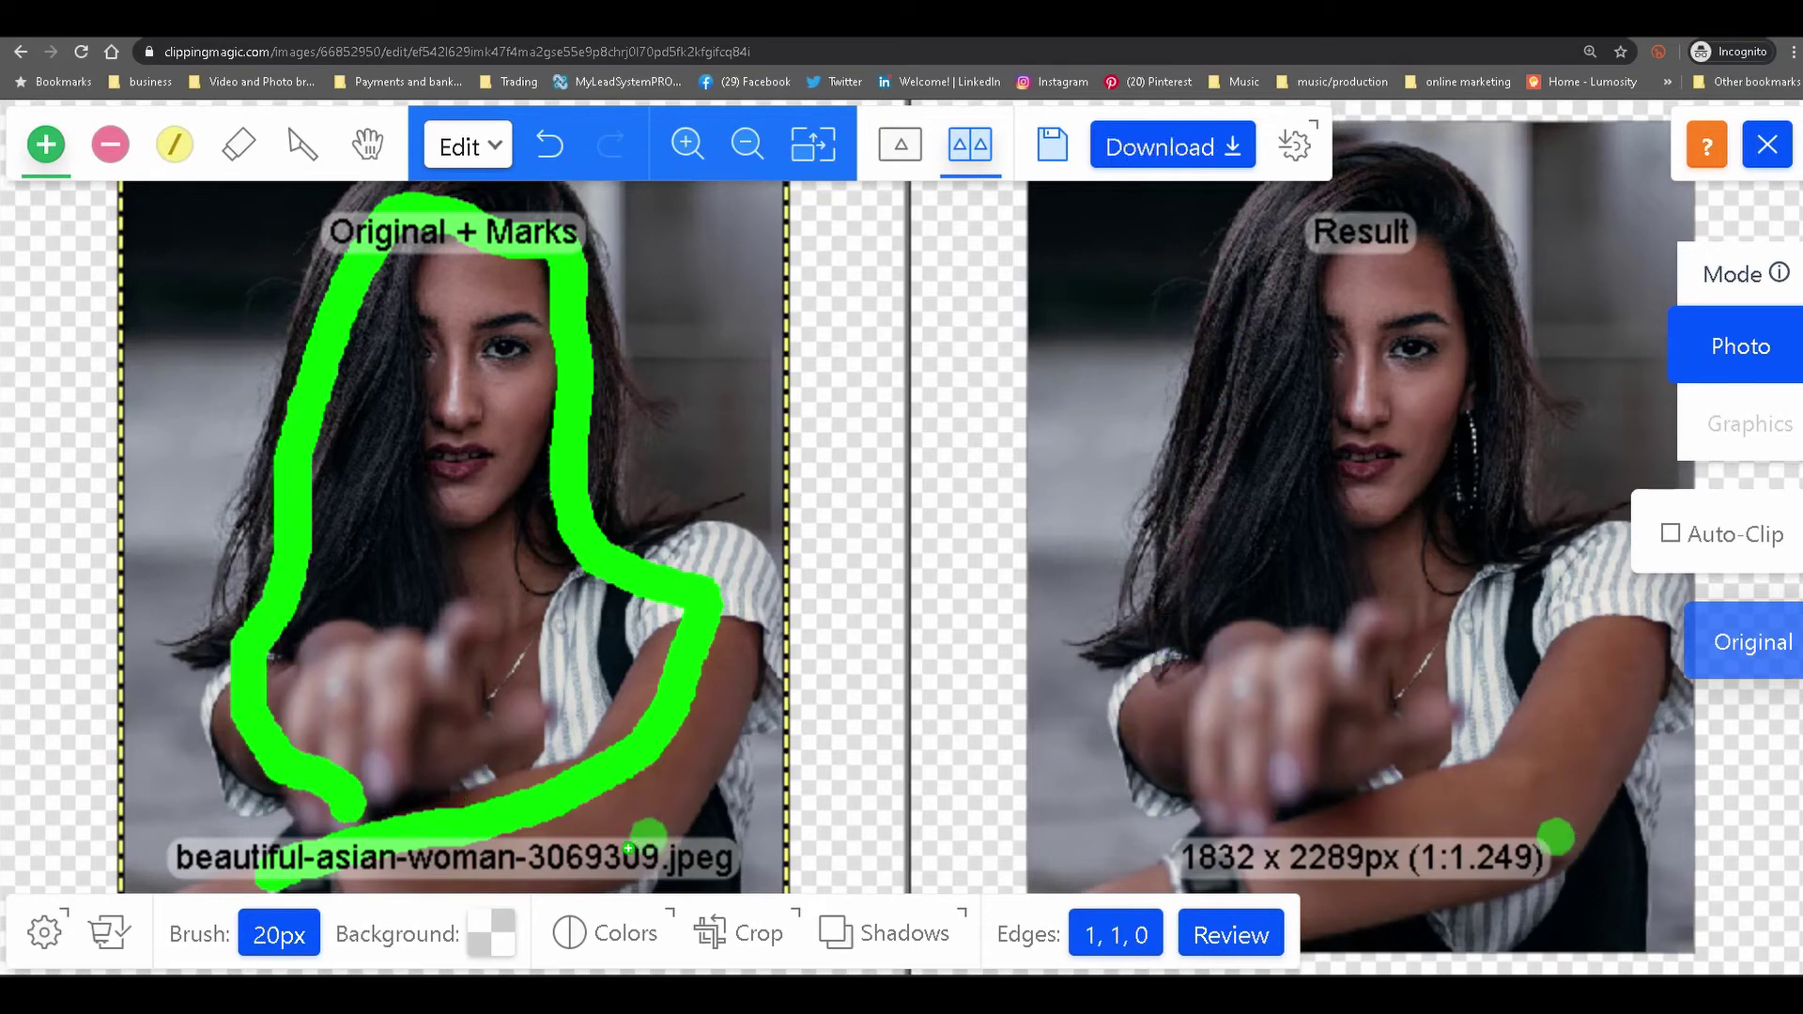
pyautogui.moveTo(716, 777); pyautogui.dragTo(713, 723)
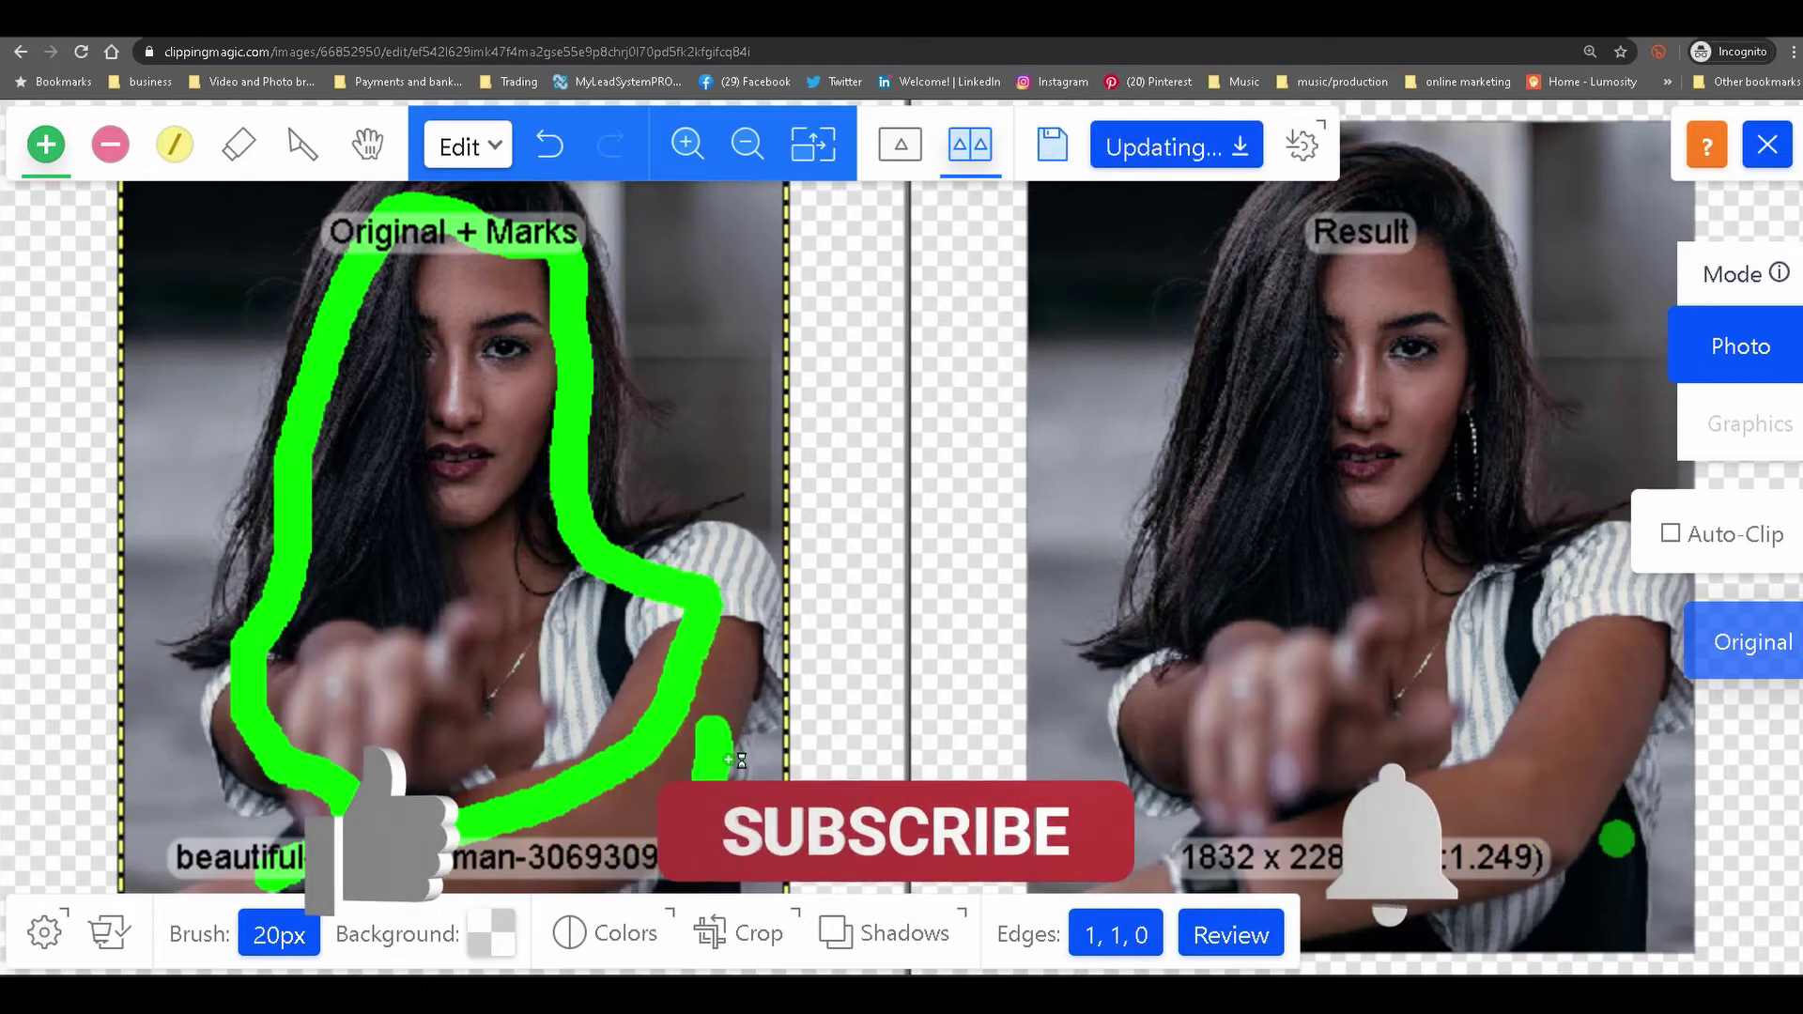
pyautogui.moveTo(719, 537)
pyautogui.mouseDown()
pyautogui.moveTo(748, 615)
pyautogui.moveTo(714, 721)
pyautogui.mouseUp()
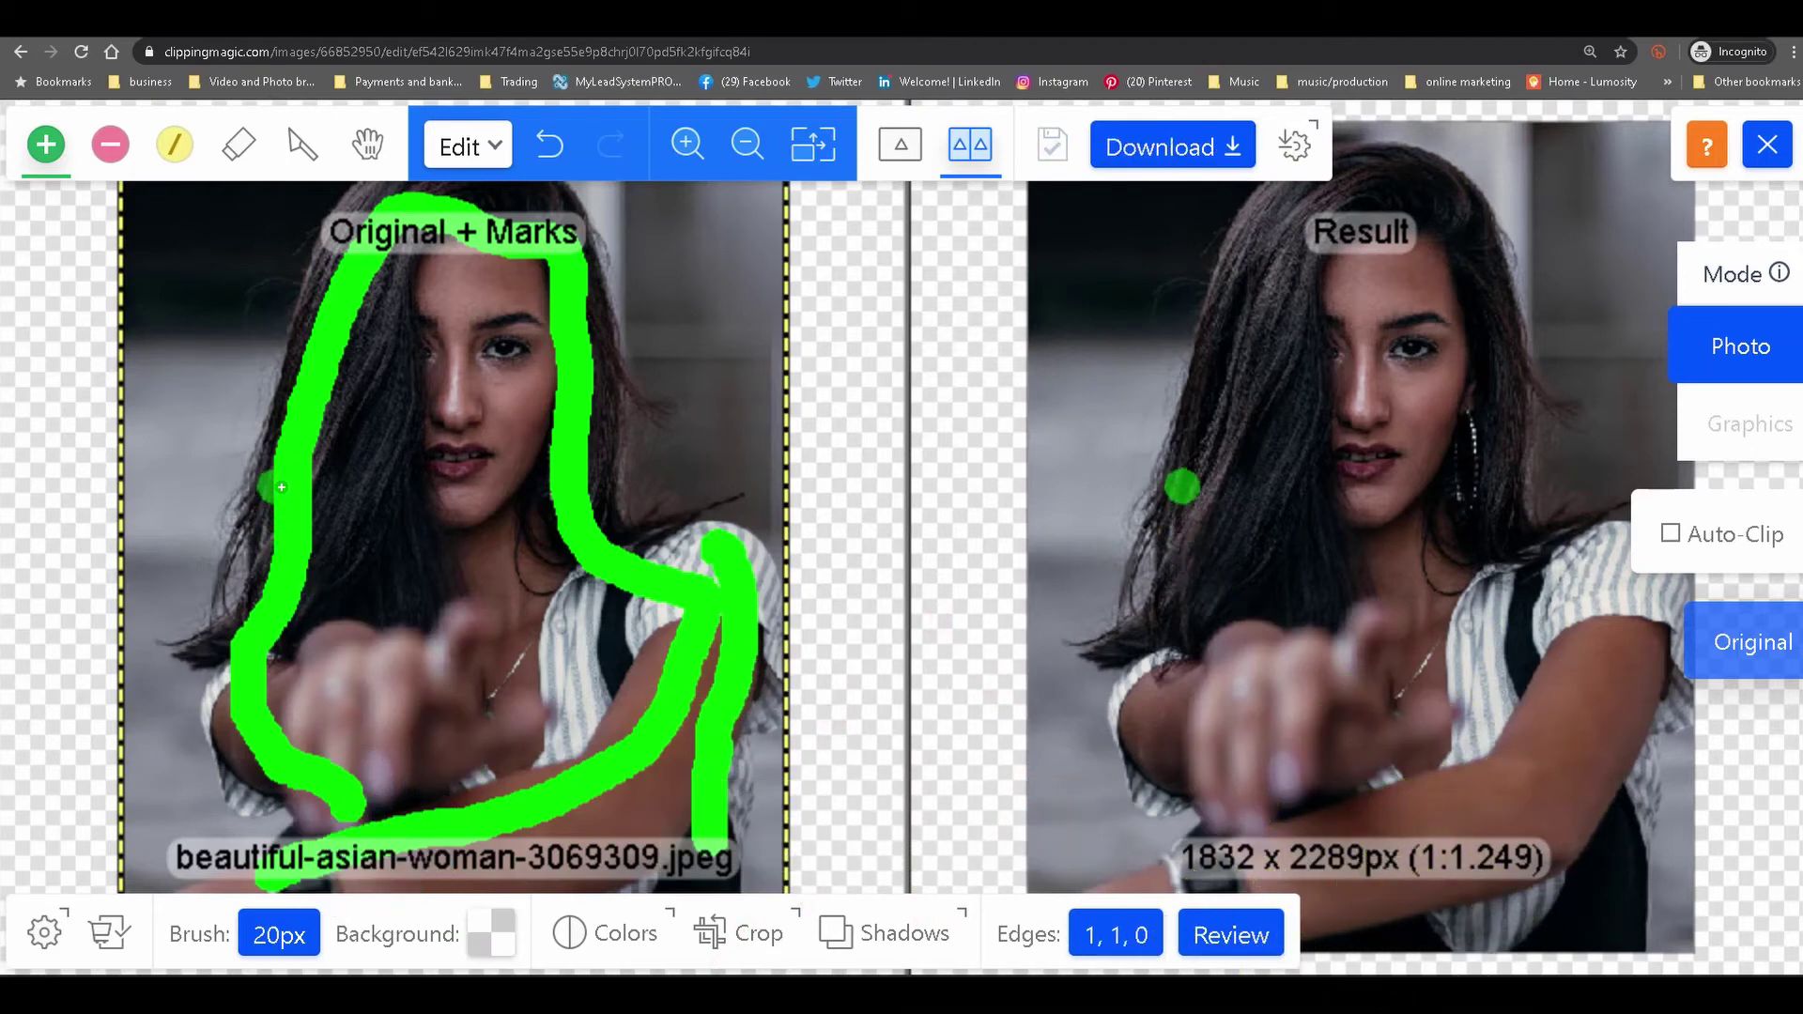
pyautogui.moveTo(280, 487); pyautogui.dragTo(283, 515)
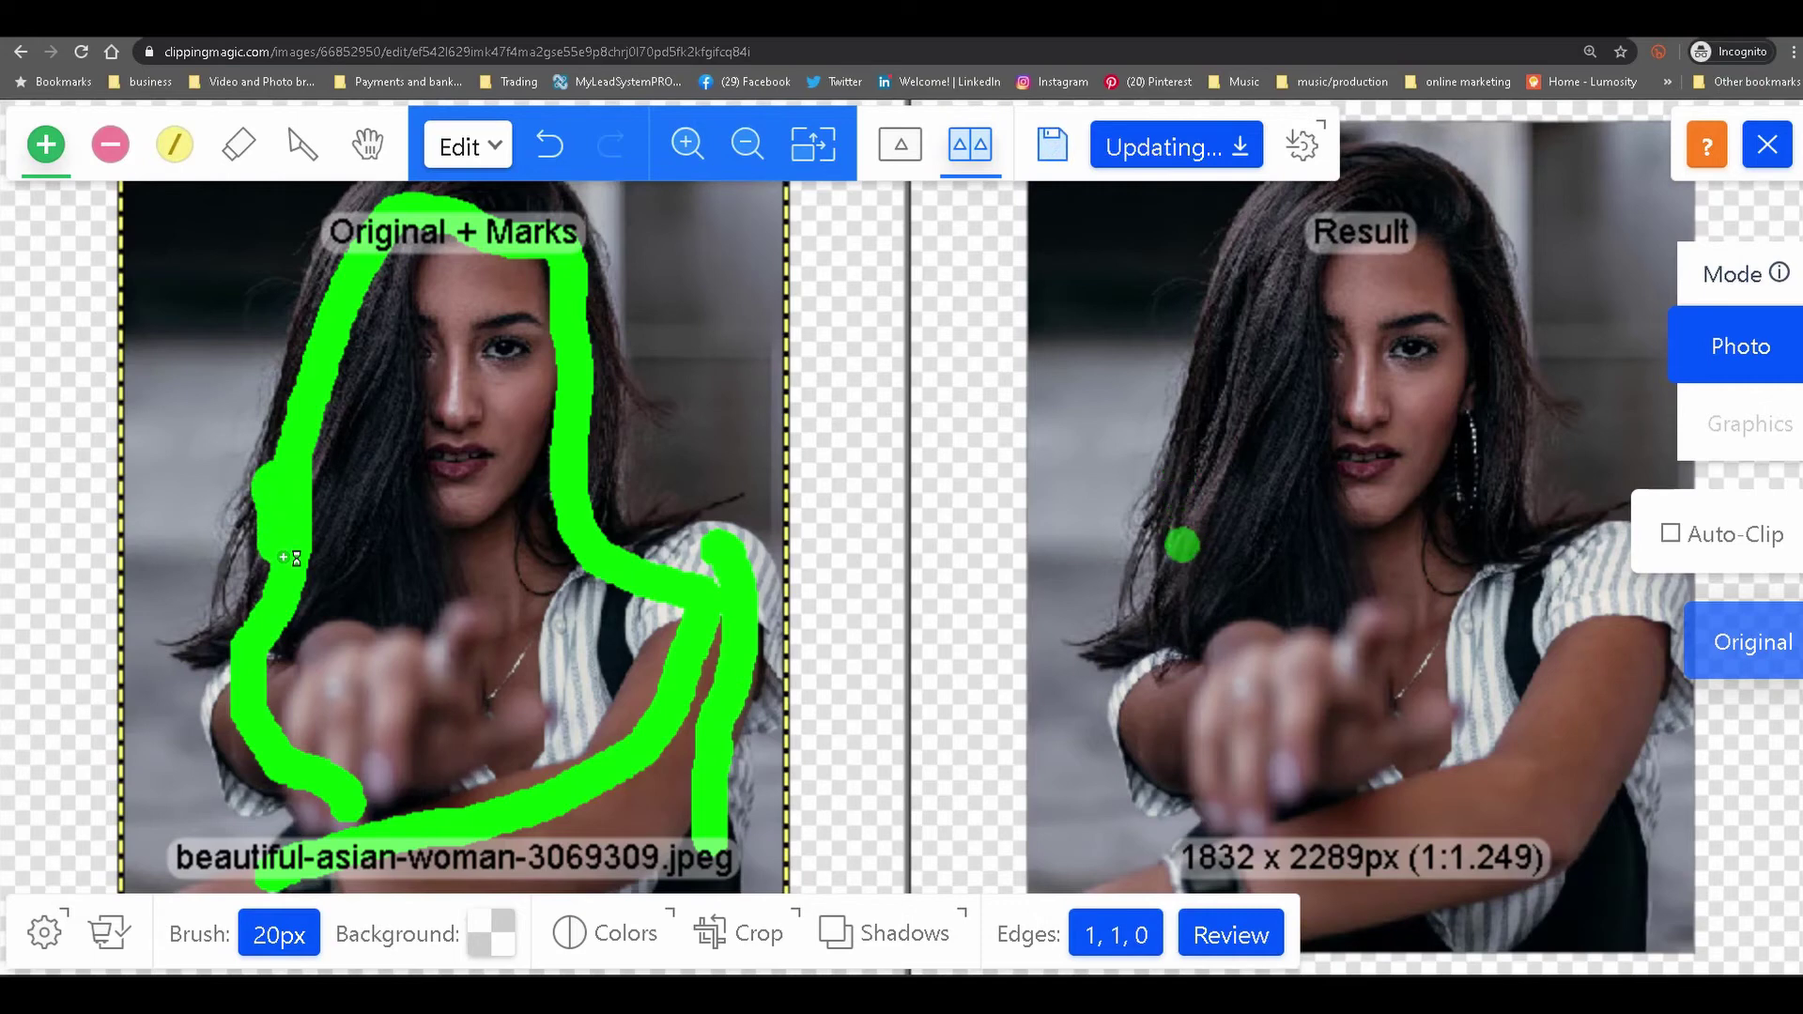
pyautogui.moveTo(280, 612); pyautogui.dragTo(250, 639)
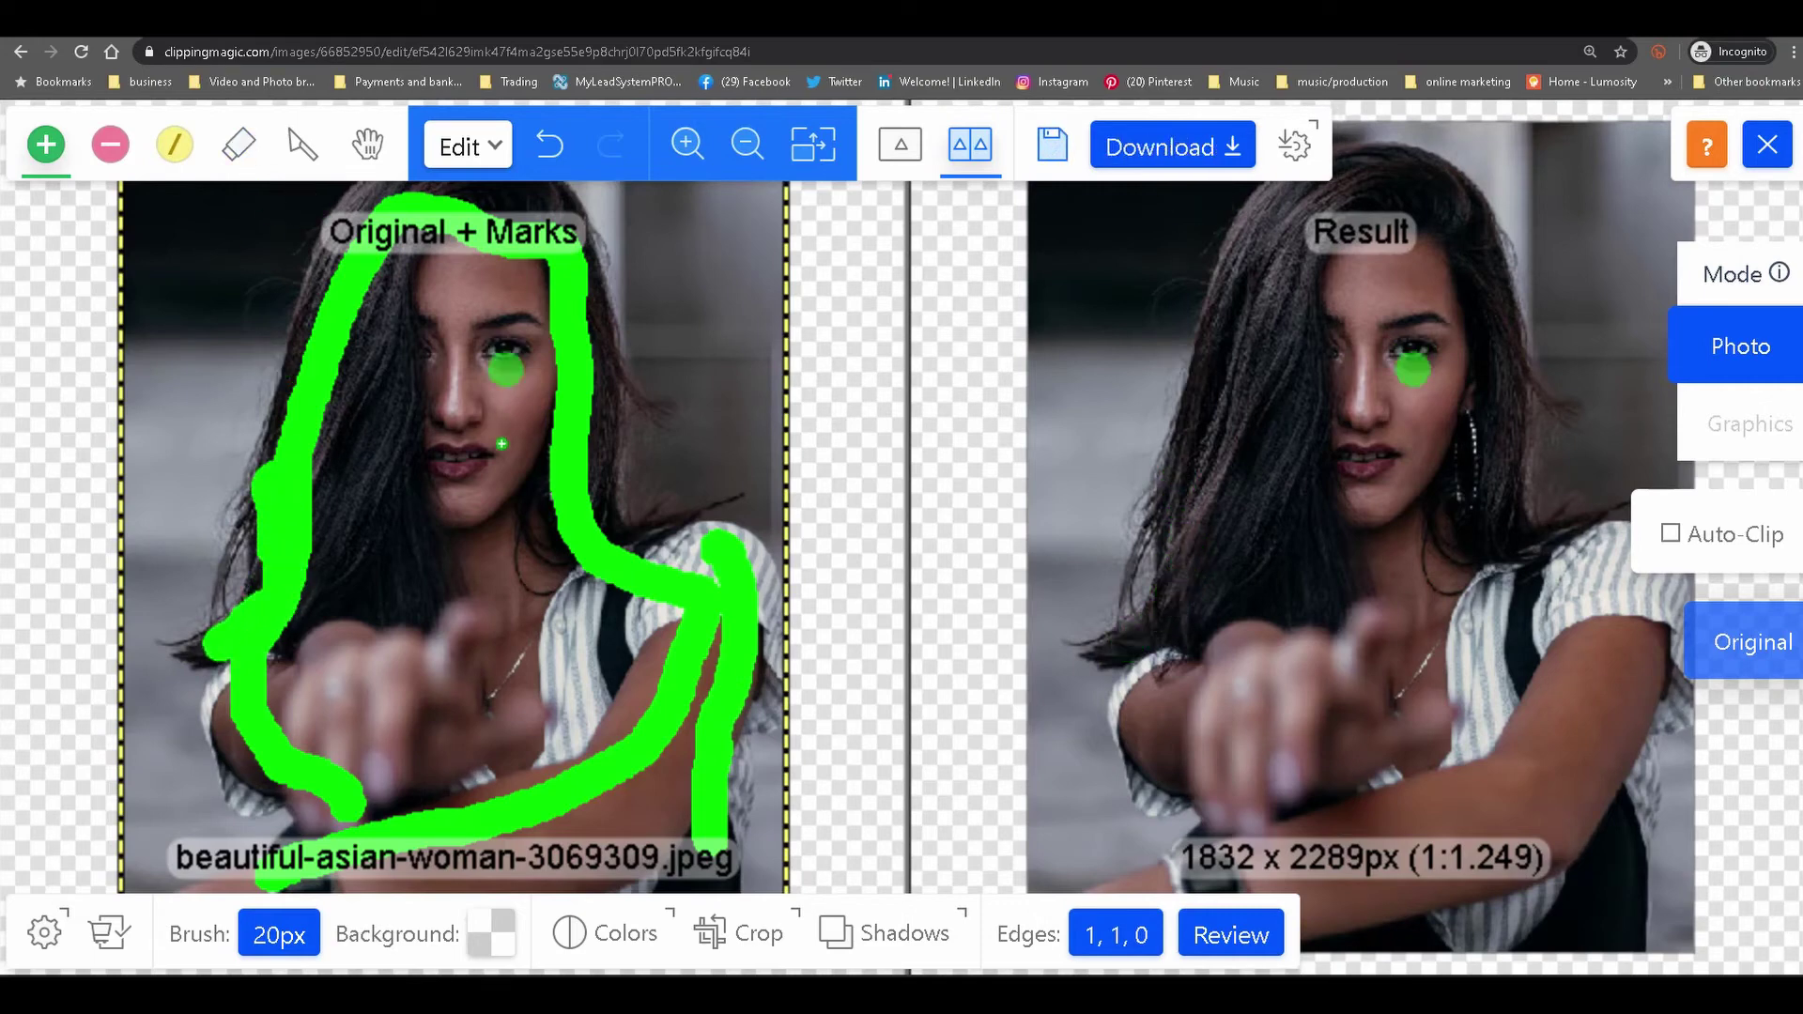
pyautogui.scroll(3, 492, 438)
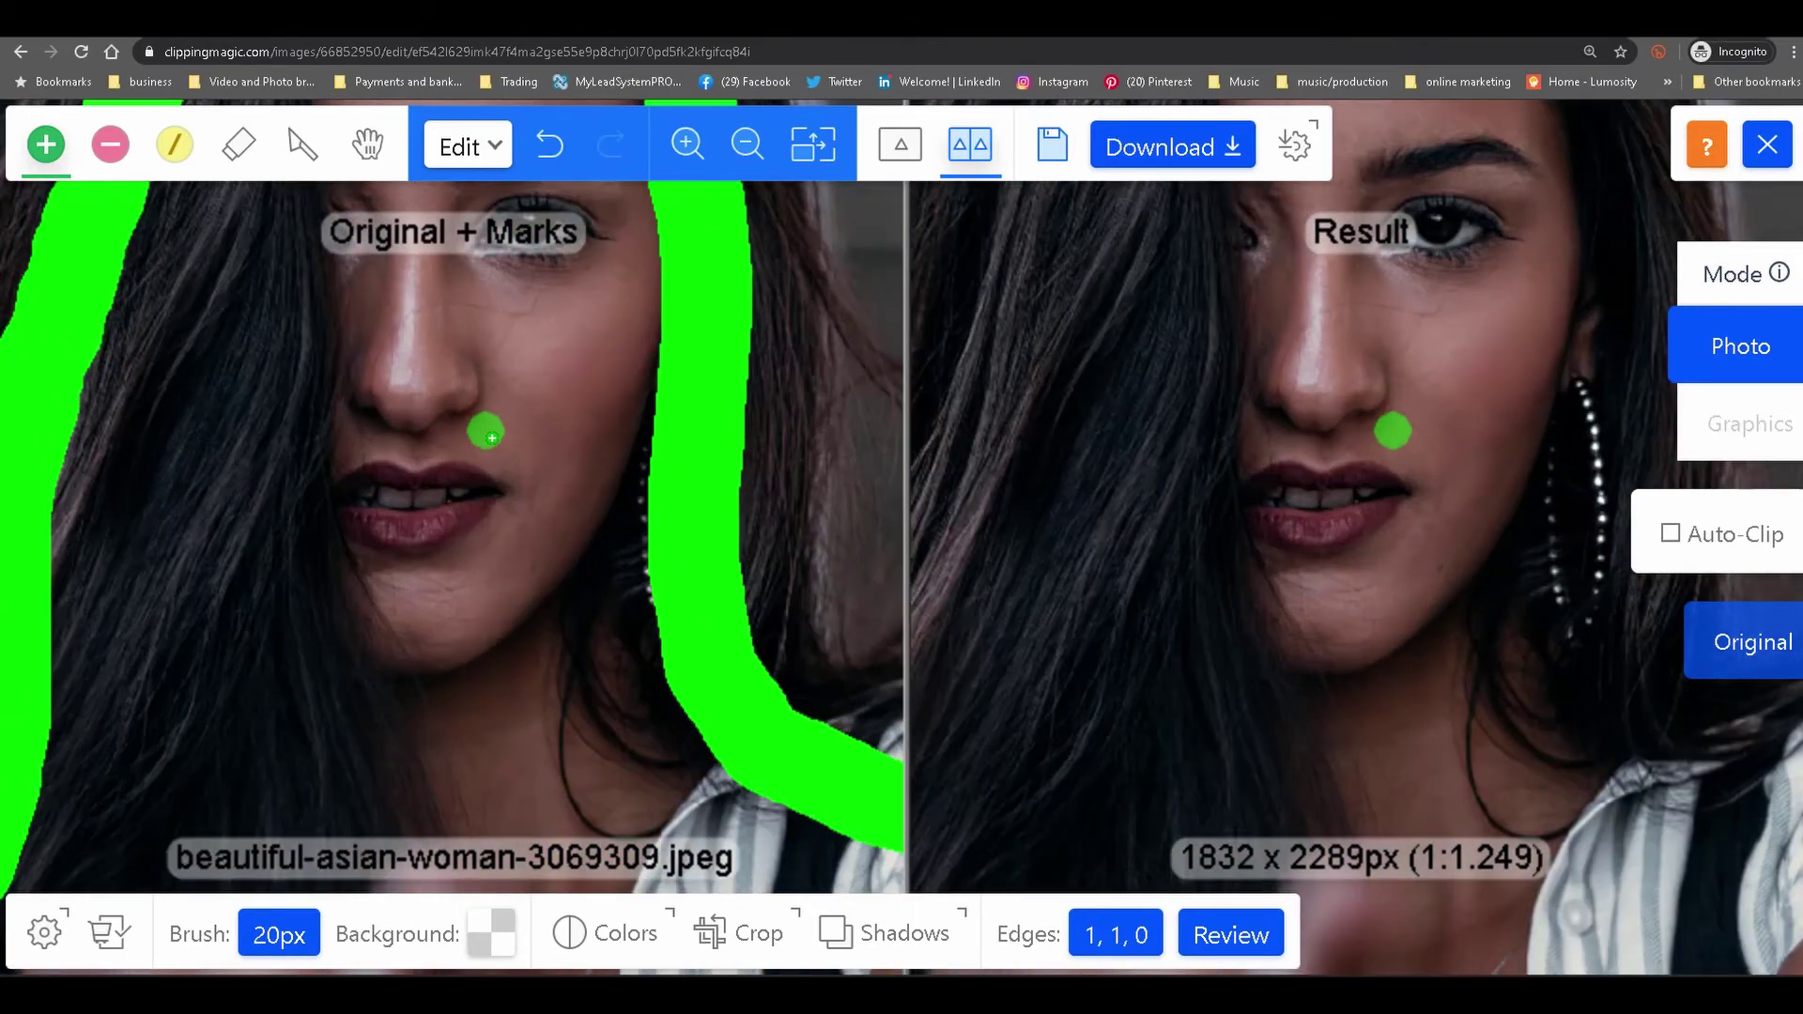
pyautogui.moveTo(803, 299); pyautogui.dragTo(787, 662)
pyautogui.scroll(-3, 698, 549)
pyautogui.scroll(-2, 699, 549)
pyautogui.scroll(3, 686, 540)
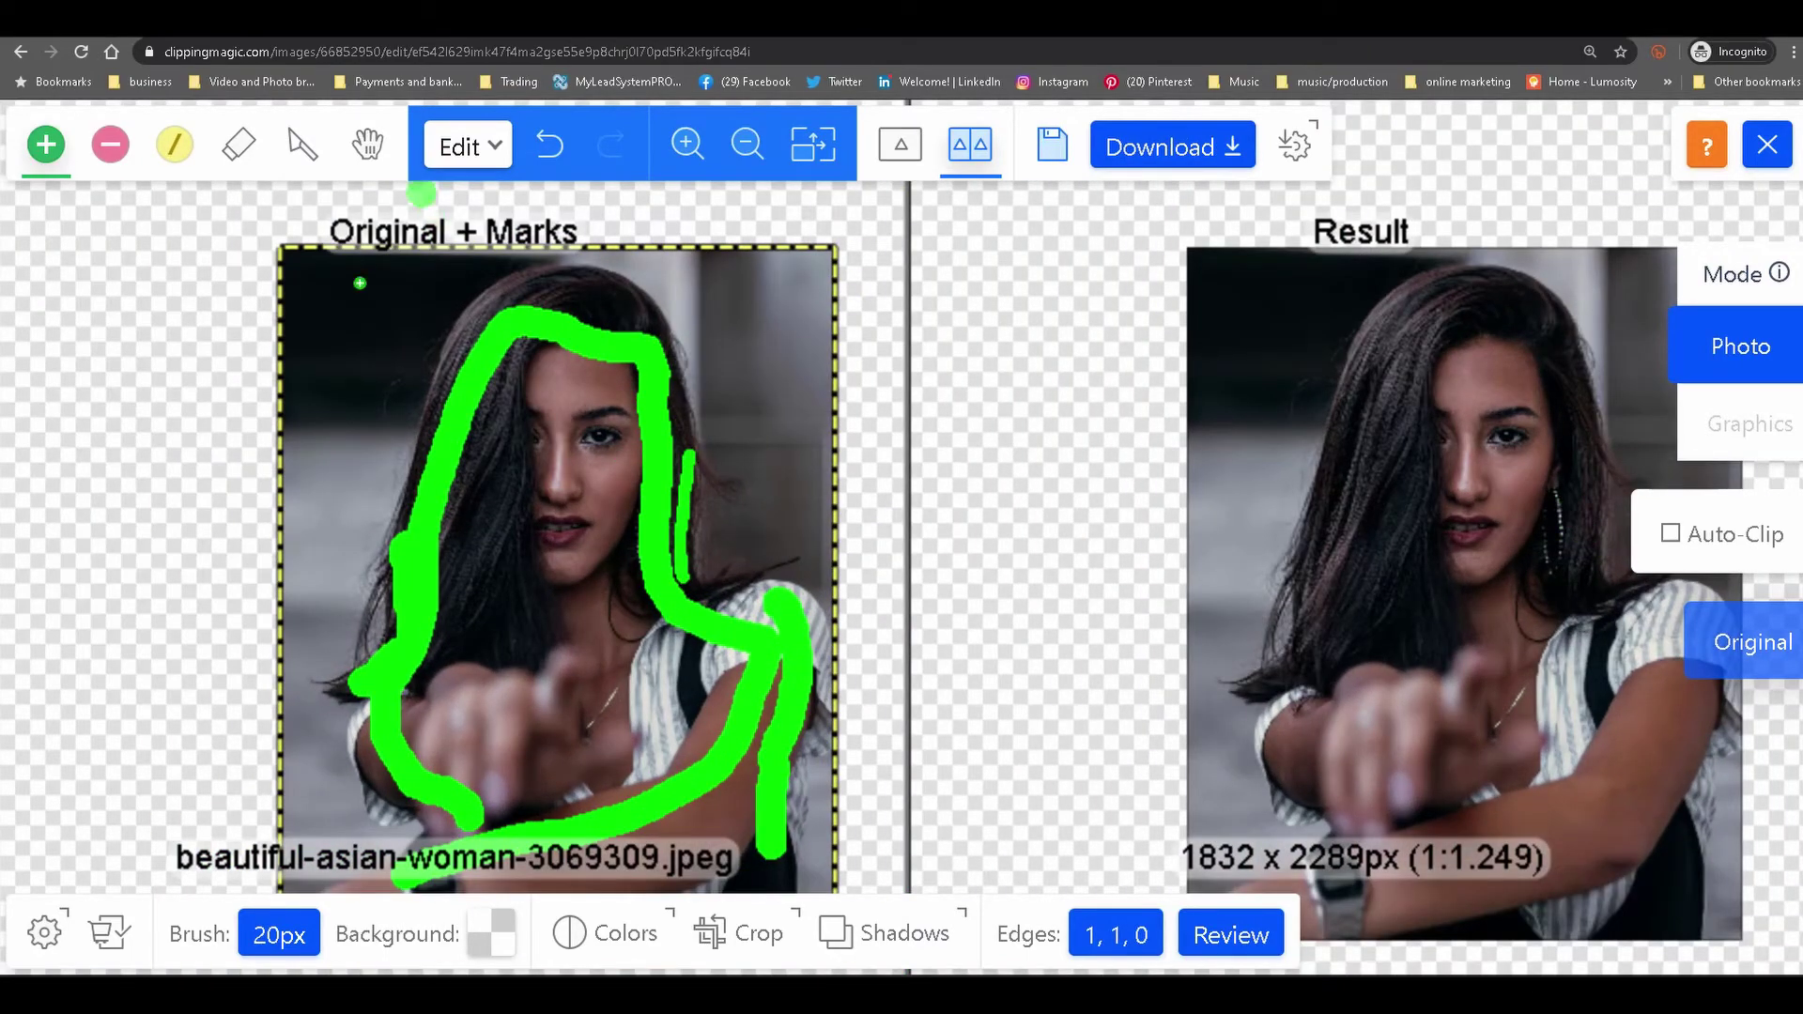
# - Paint red remove marks along the left, right and lower background, then keep the arm's right edge
pyautogui.click(110, 150)
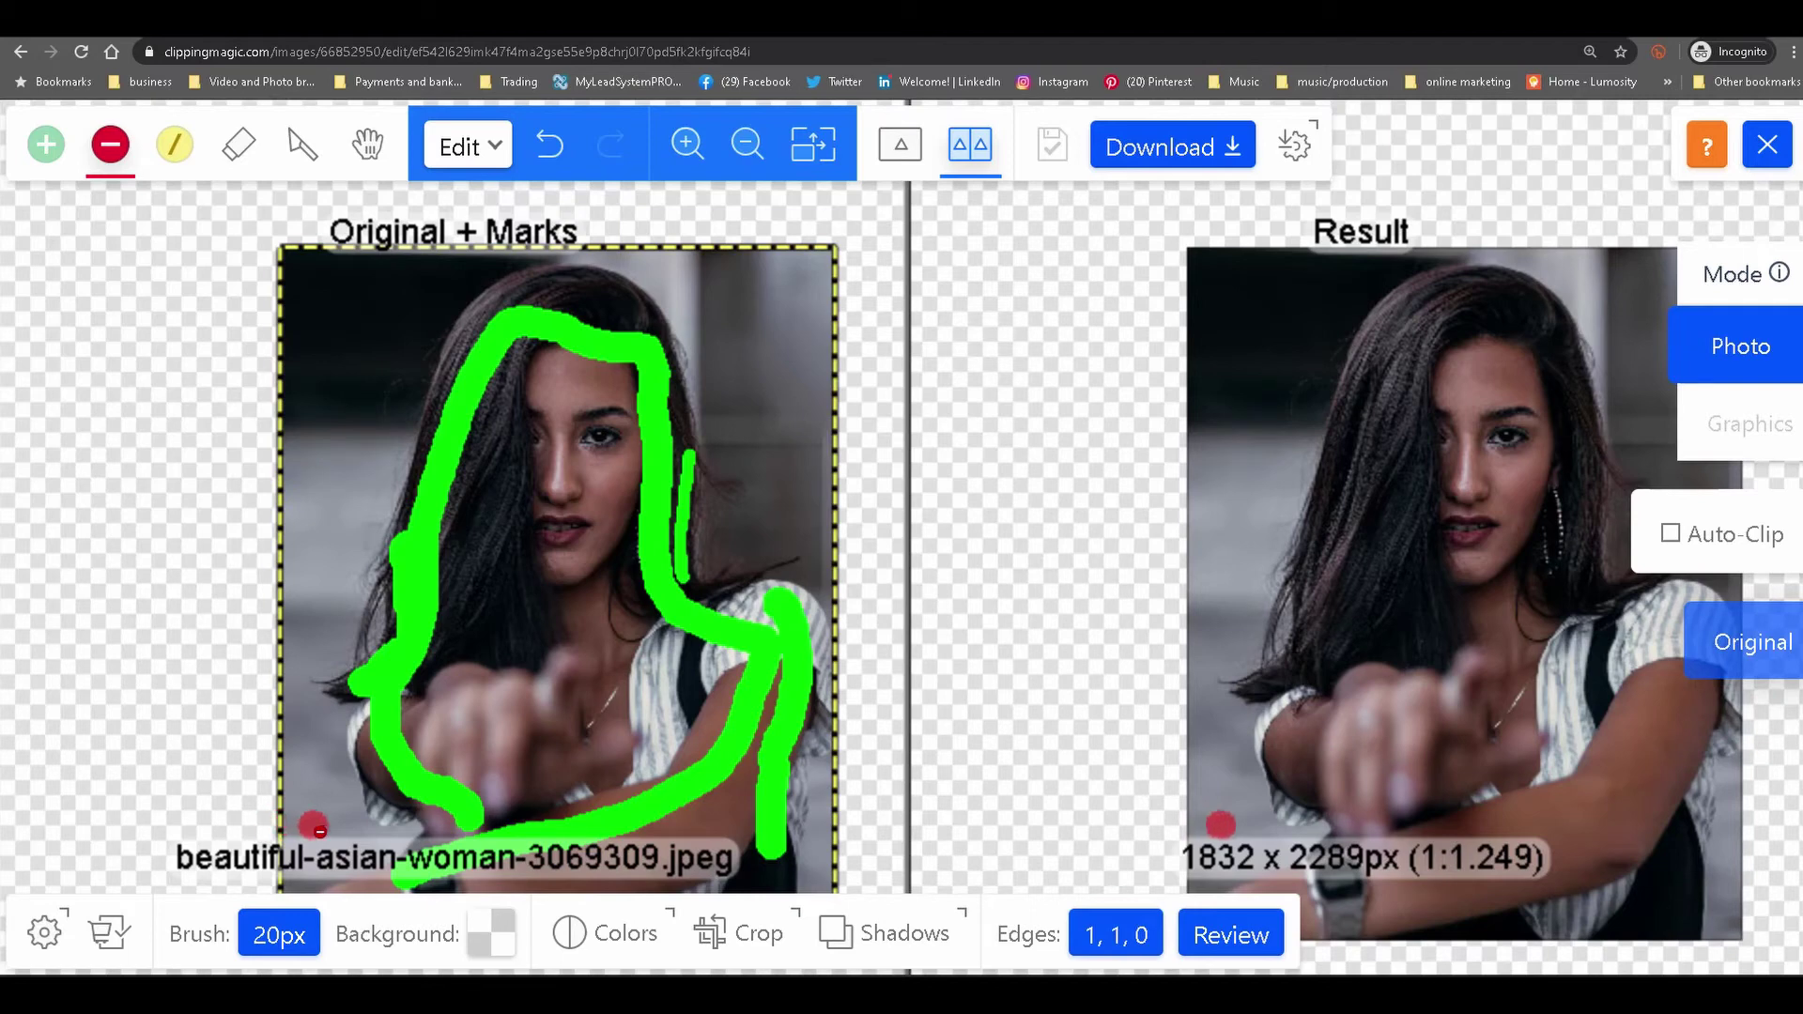
pyautogui.moveTo(318, 829); pyautogui.dragTo(302, 753)
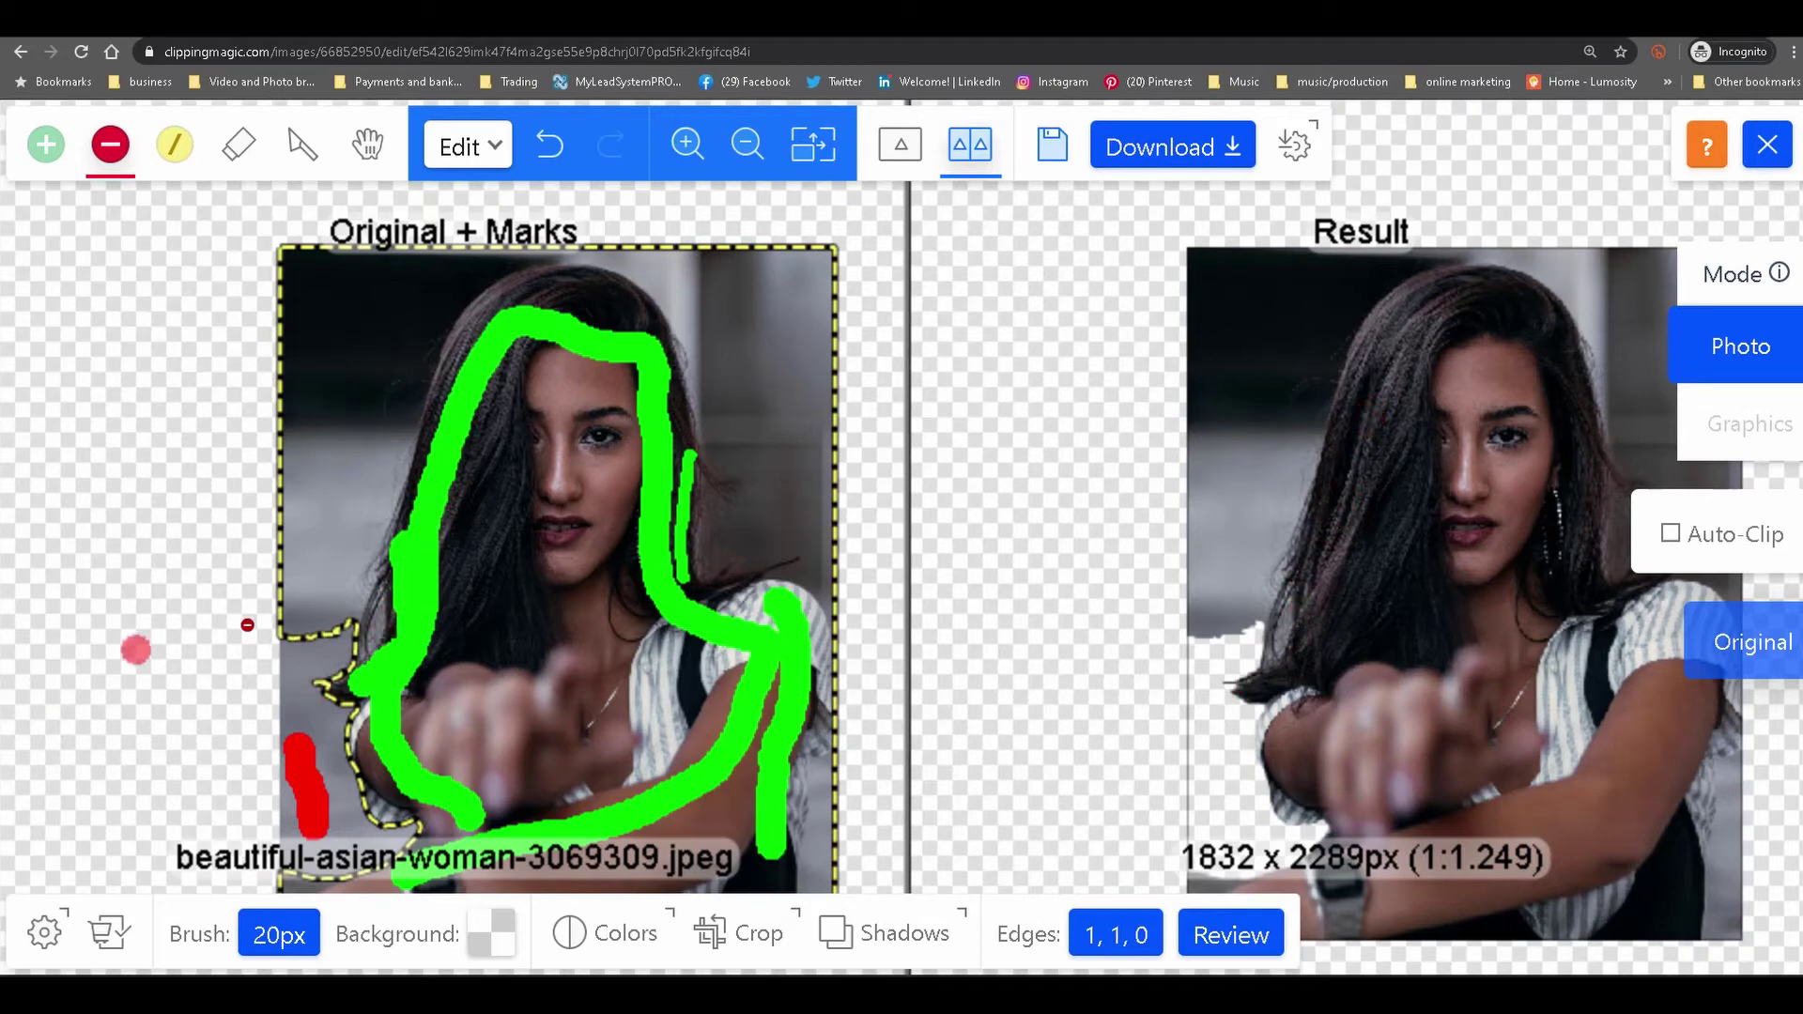
pyautogui.click(301, 618)
pyautogui.moveTo(300, 638)
pyautogui.mouseDown()
pyautogui.moveTo(293, 568)
pyautogui.moveTo(362, 446)
pyautogui.moveTo(357, 381)
pyautogui.moveTo(437, 279)
pyautogui.moveTo(531, 246)
pyautogui.moveTo(704, 263)
pyautogui.moveTo(745, 291)
pyautogui.moveTo(797, 474)
pyautogui.mouseUp()
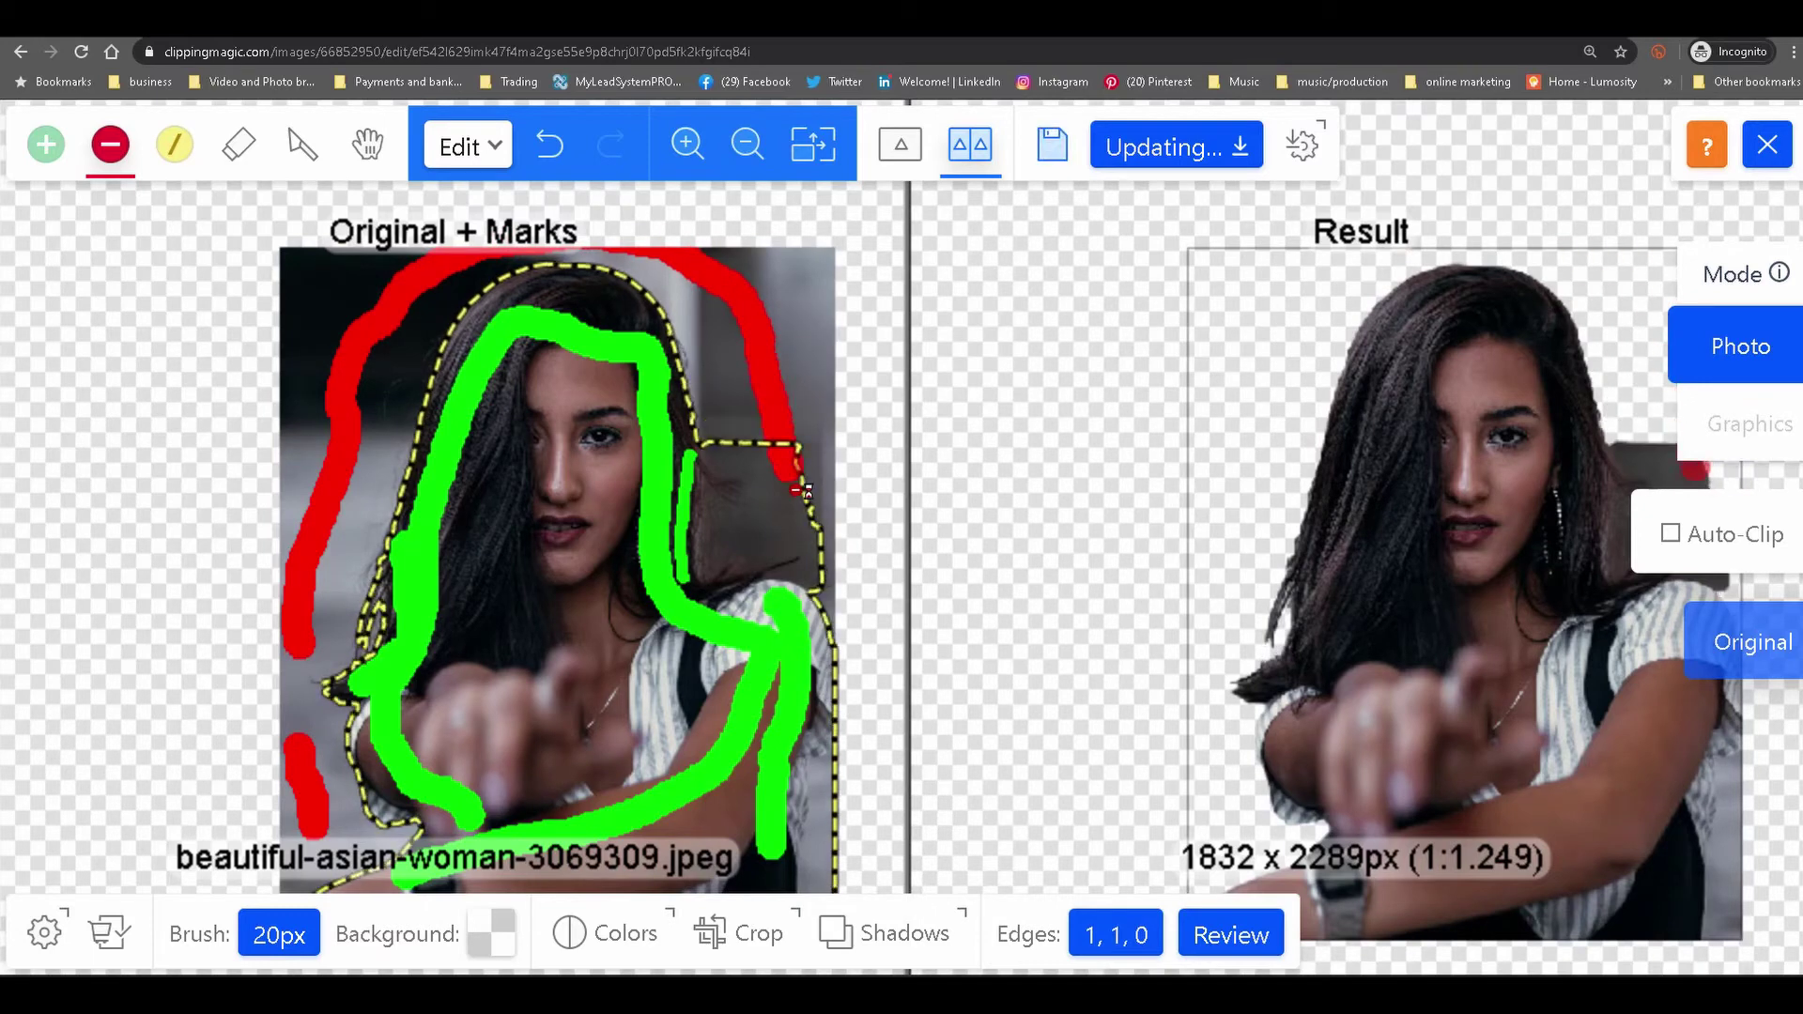
pyautogui.moveTo(800, 488); pyautogui.dragTo(765, 543)
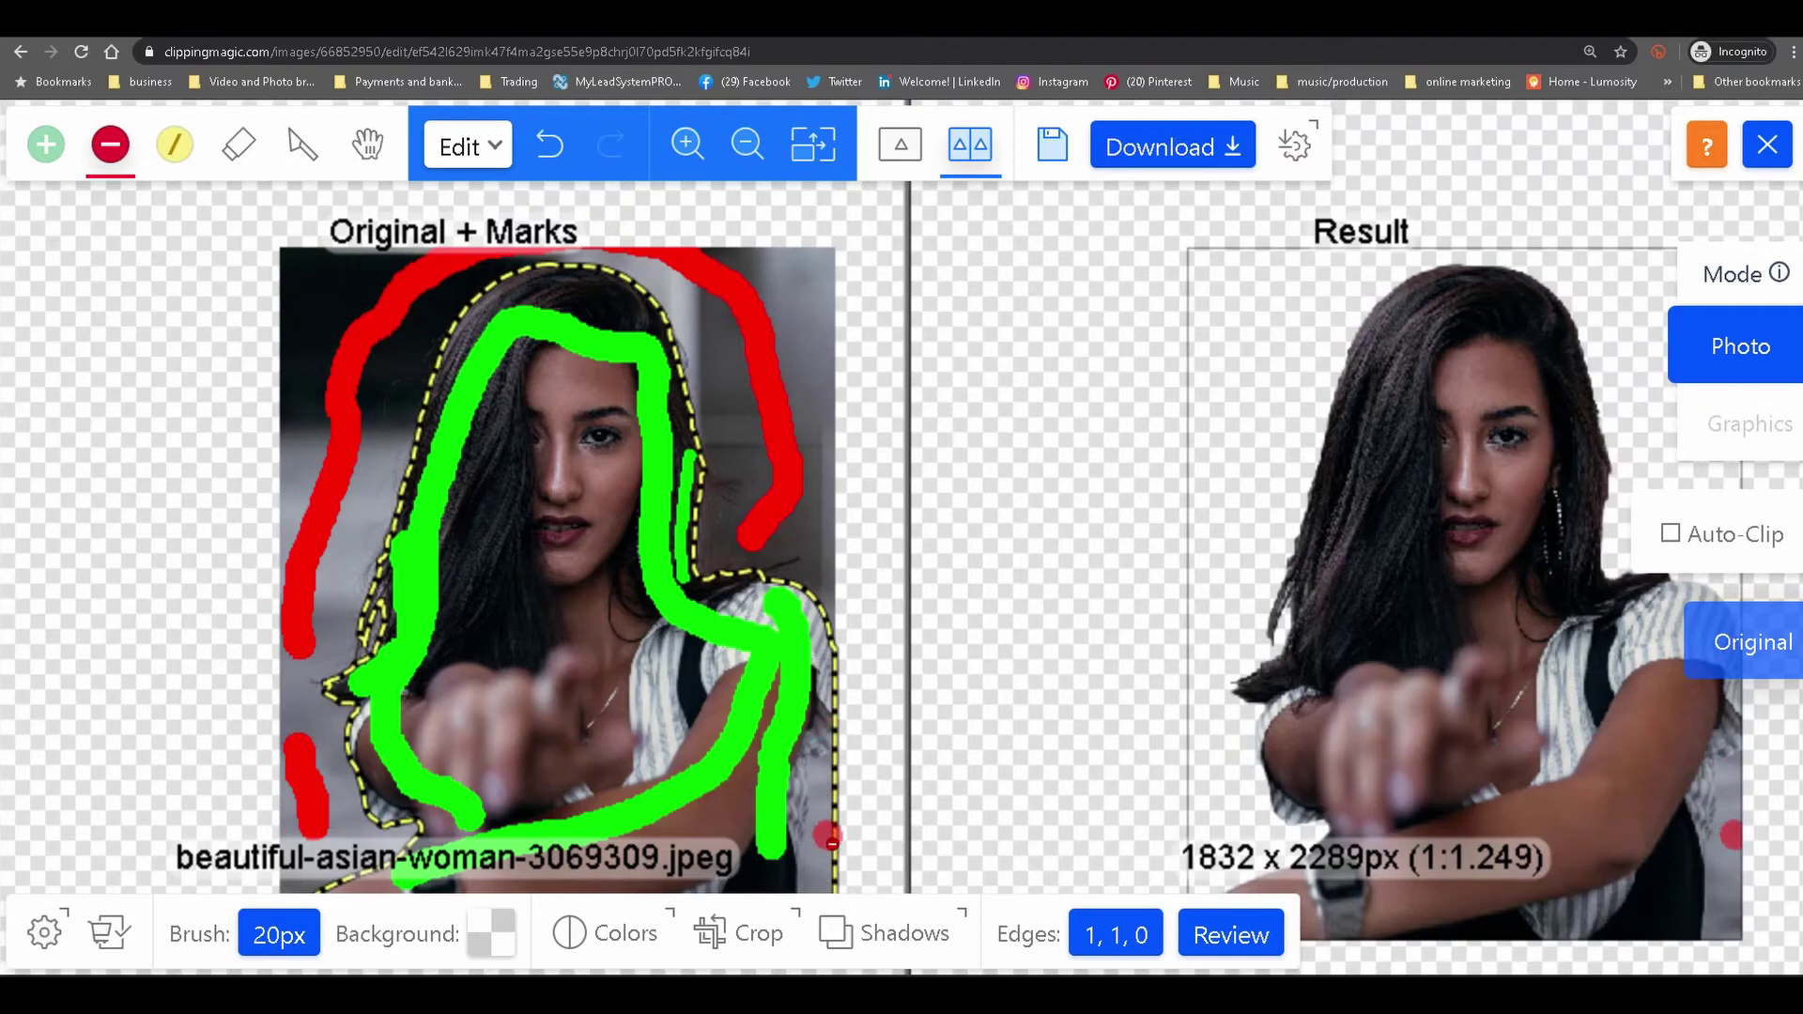
pyautogui.click(824, 839)
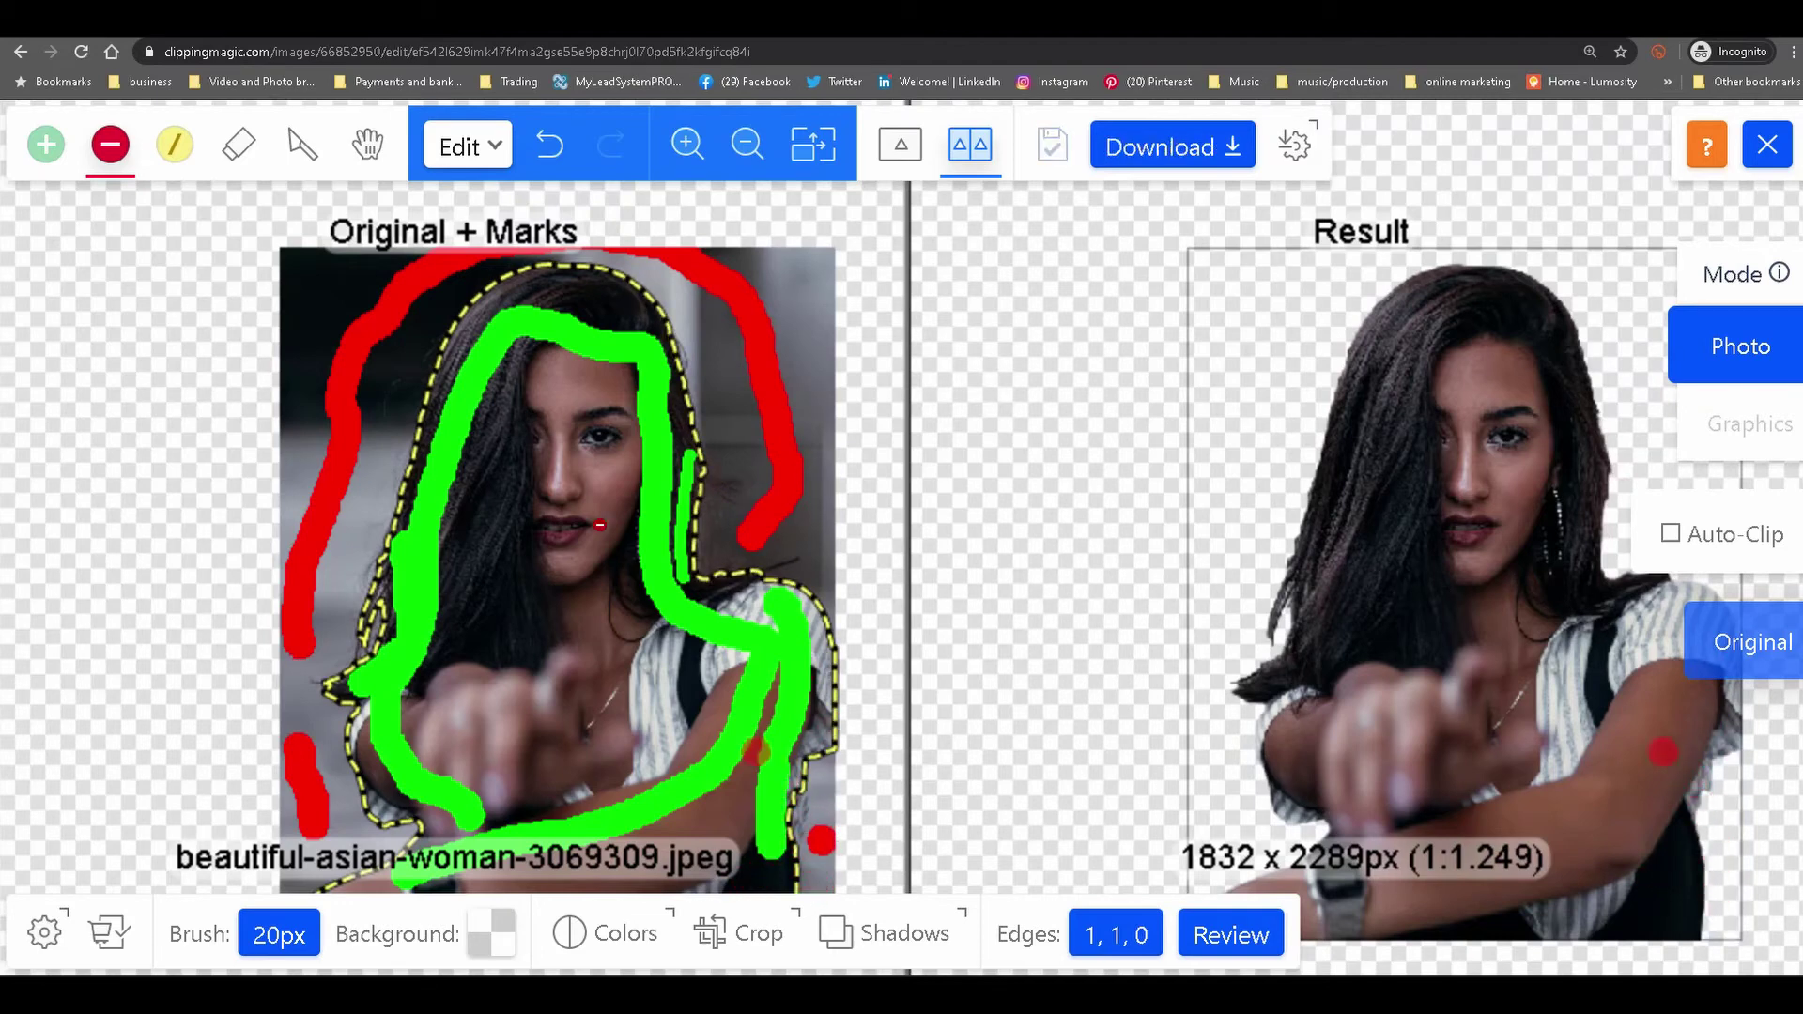
pyautogui.click(50, 147)
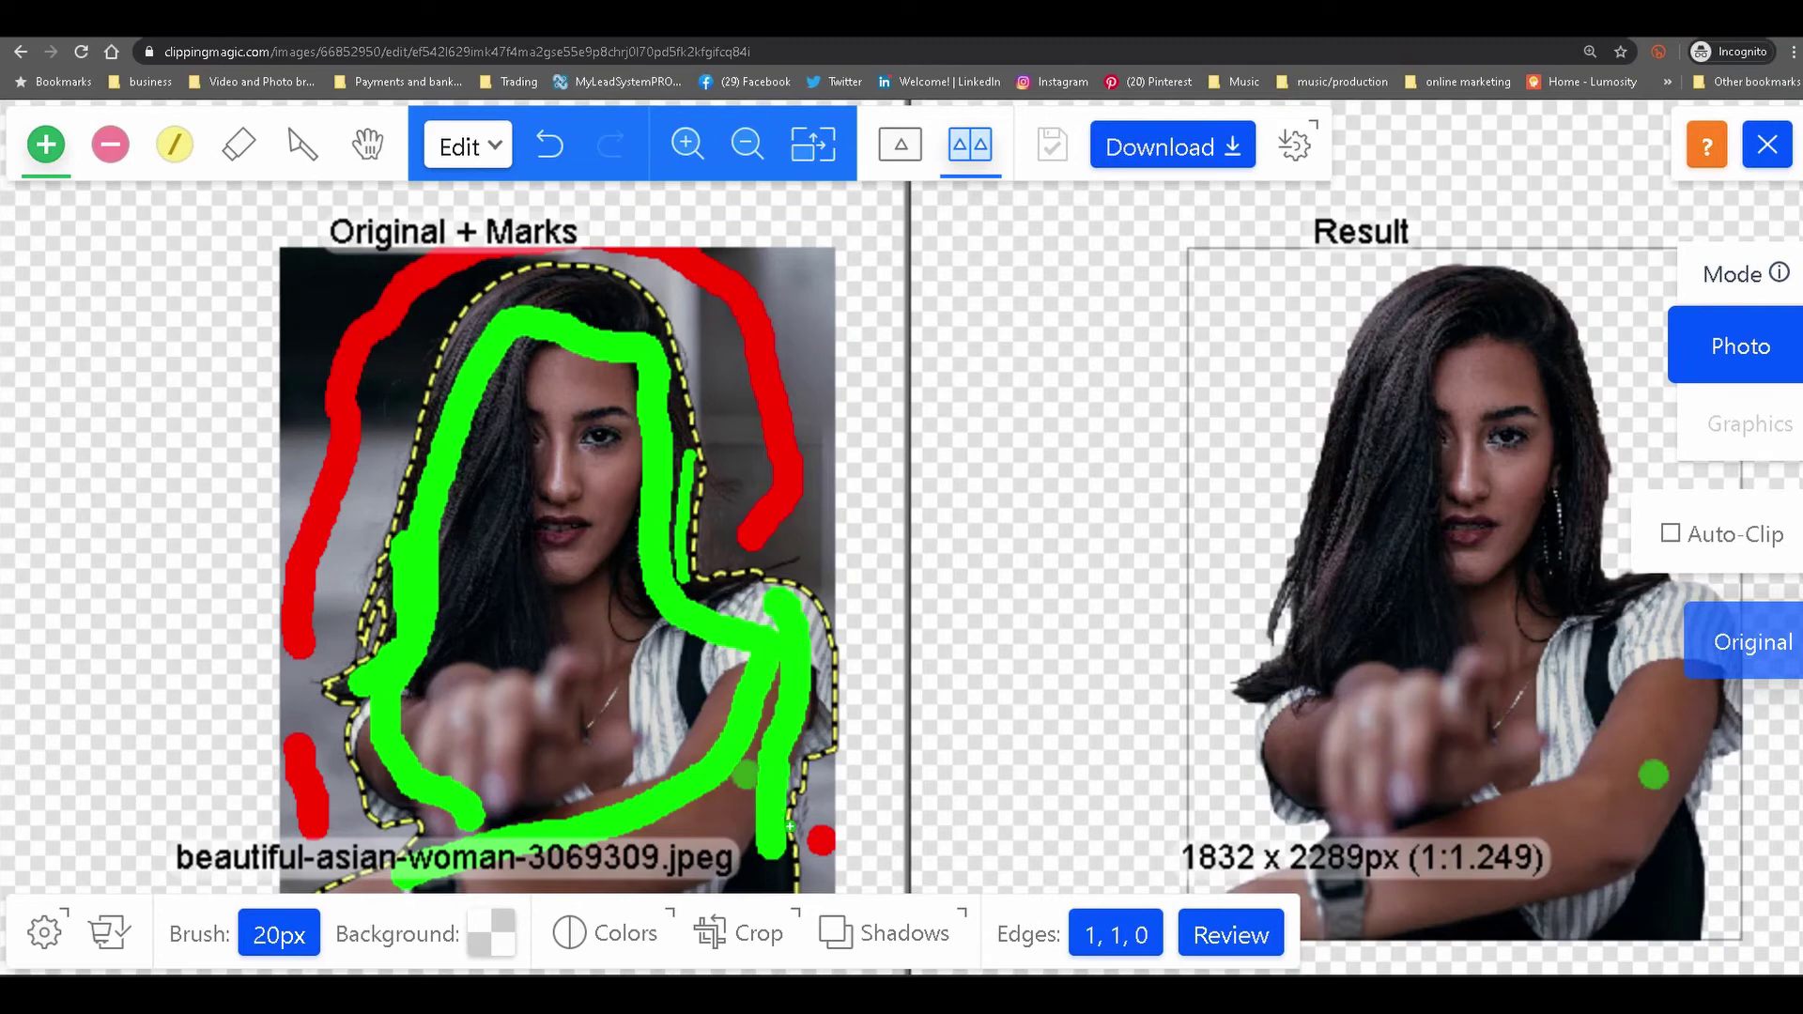
pyautogui.moveTo(784, 824); pyautogui.dragTo(790, 810)
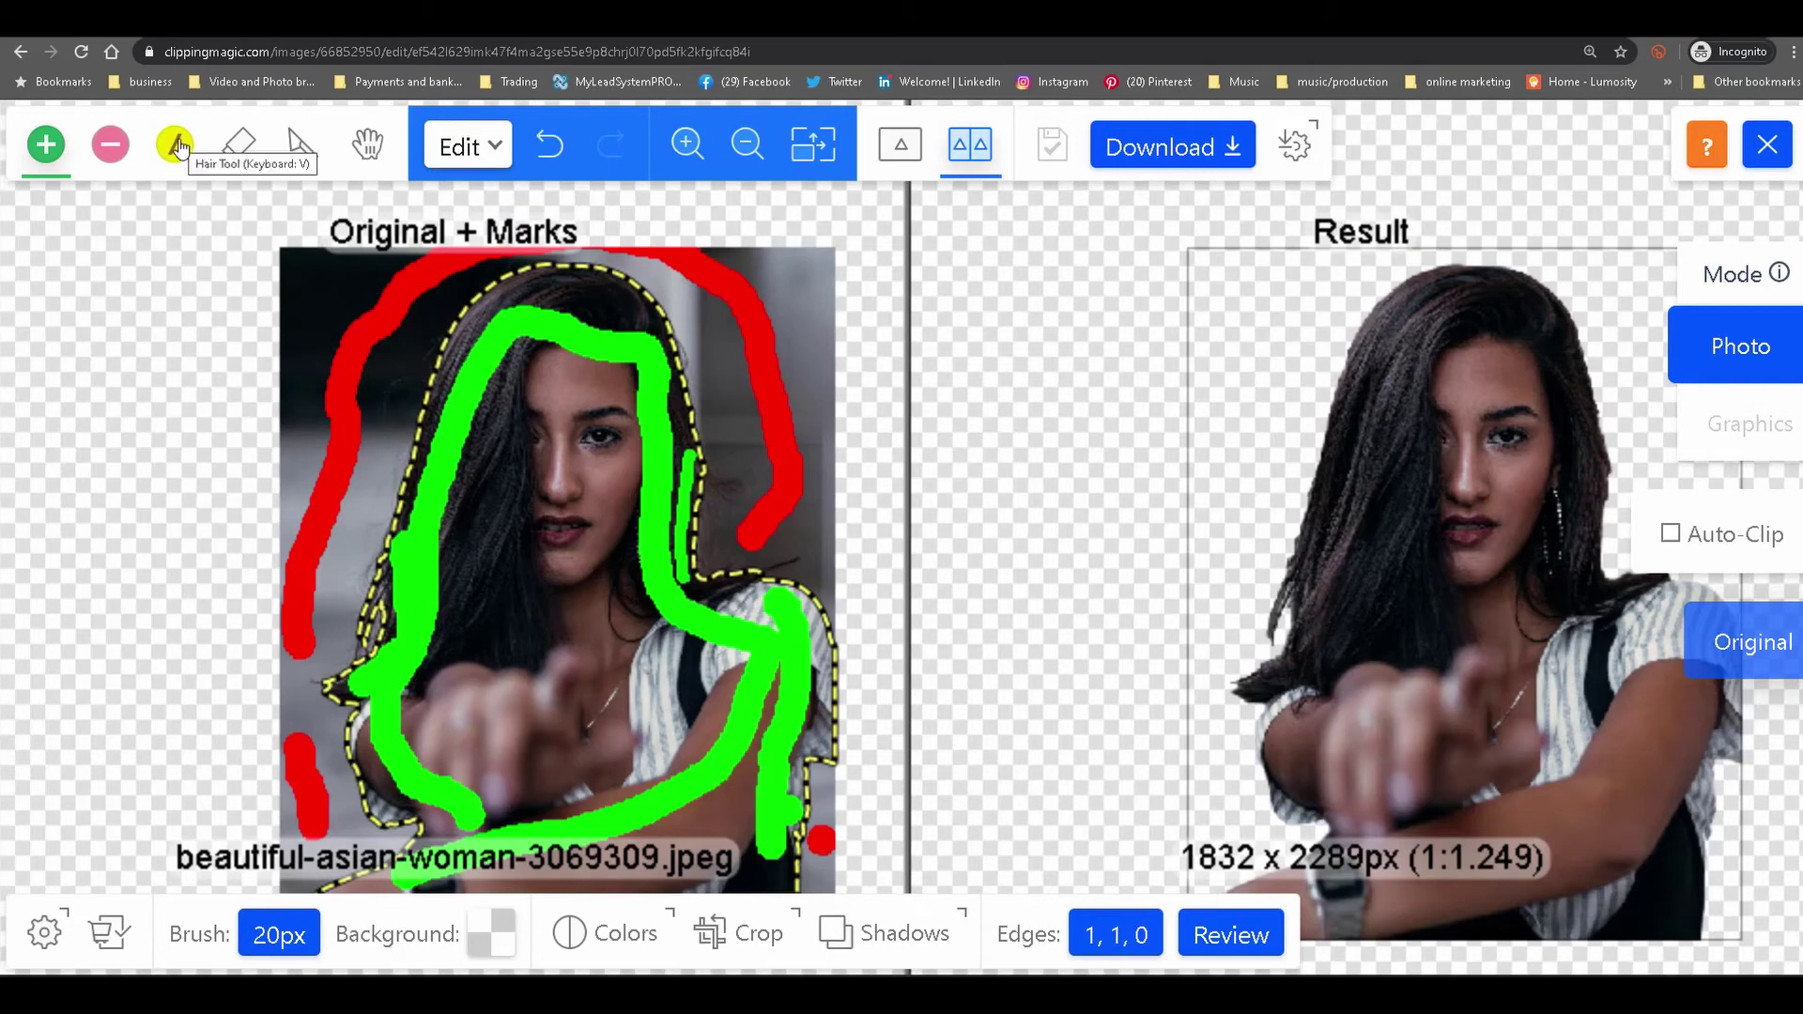
# - Mark the left and right hair edges with the fine-hair tool, then go to Canva's pricing page
pyautogui.click(177, 150)
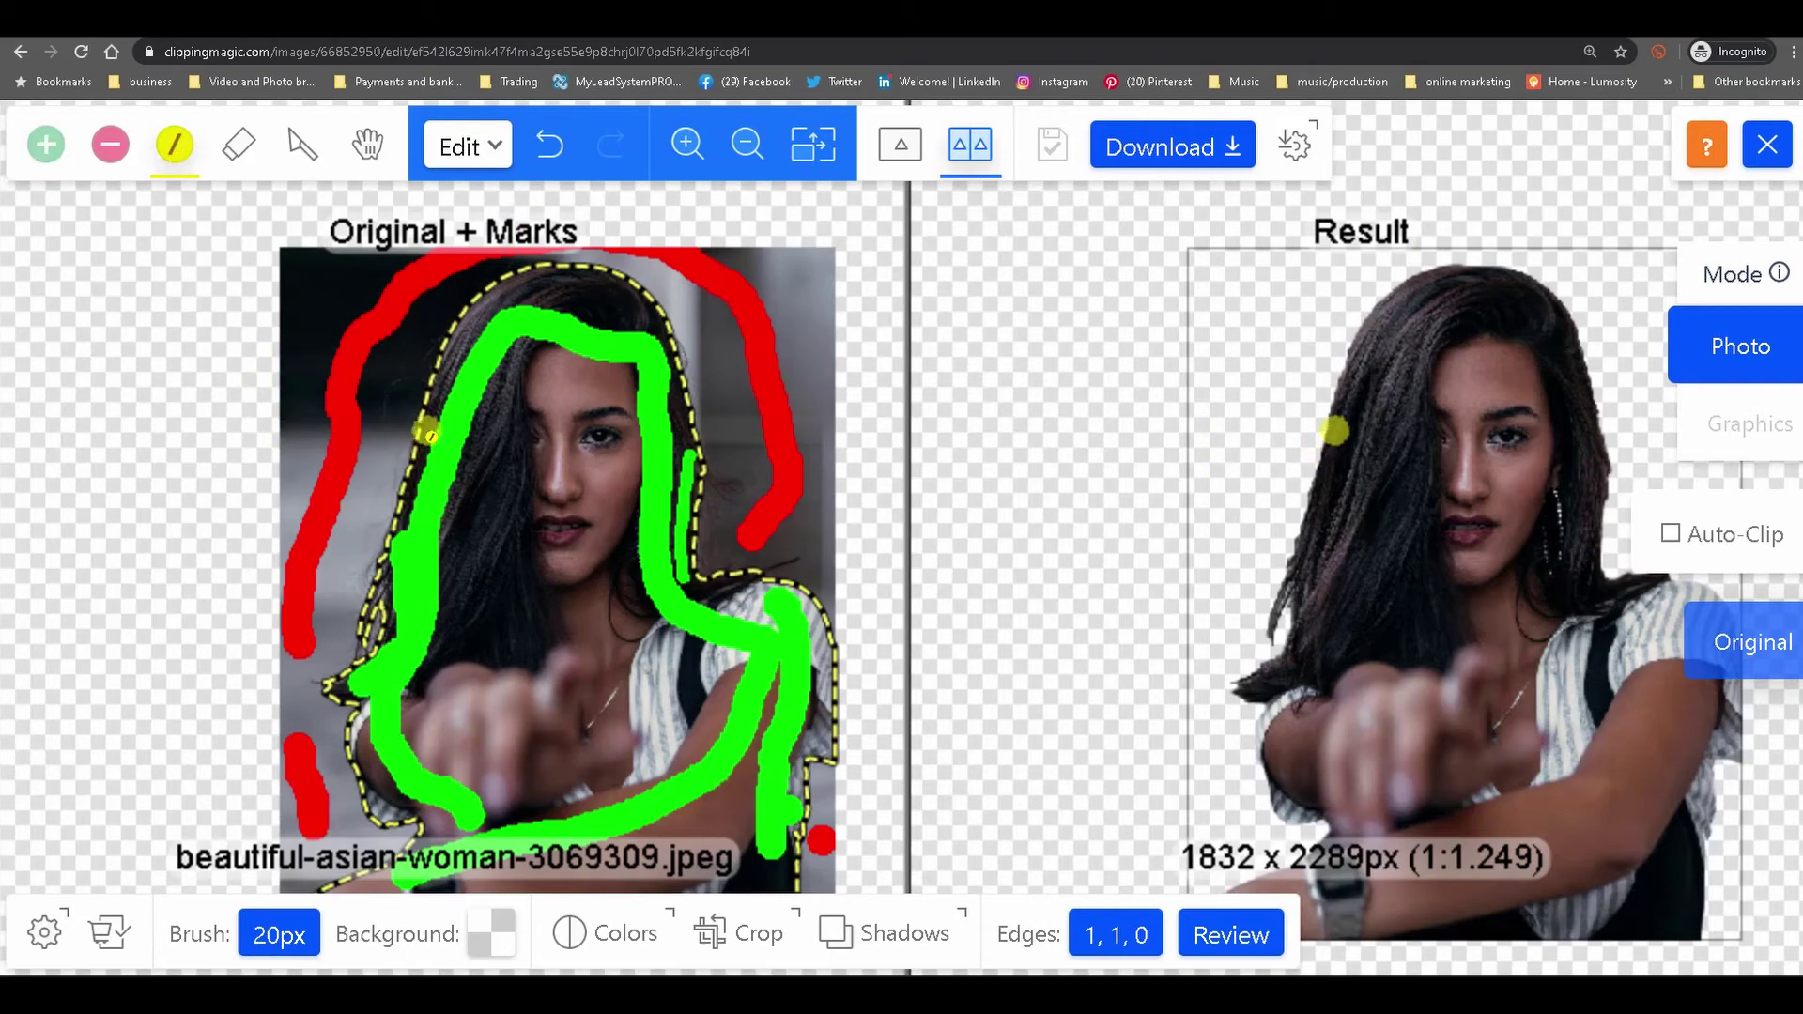
pyautogui.click(428, 442)
pyautogui.moveTo(438, 463); pyautogui.dragTo(371, 671)
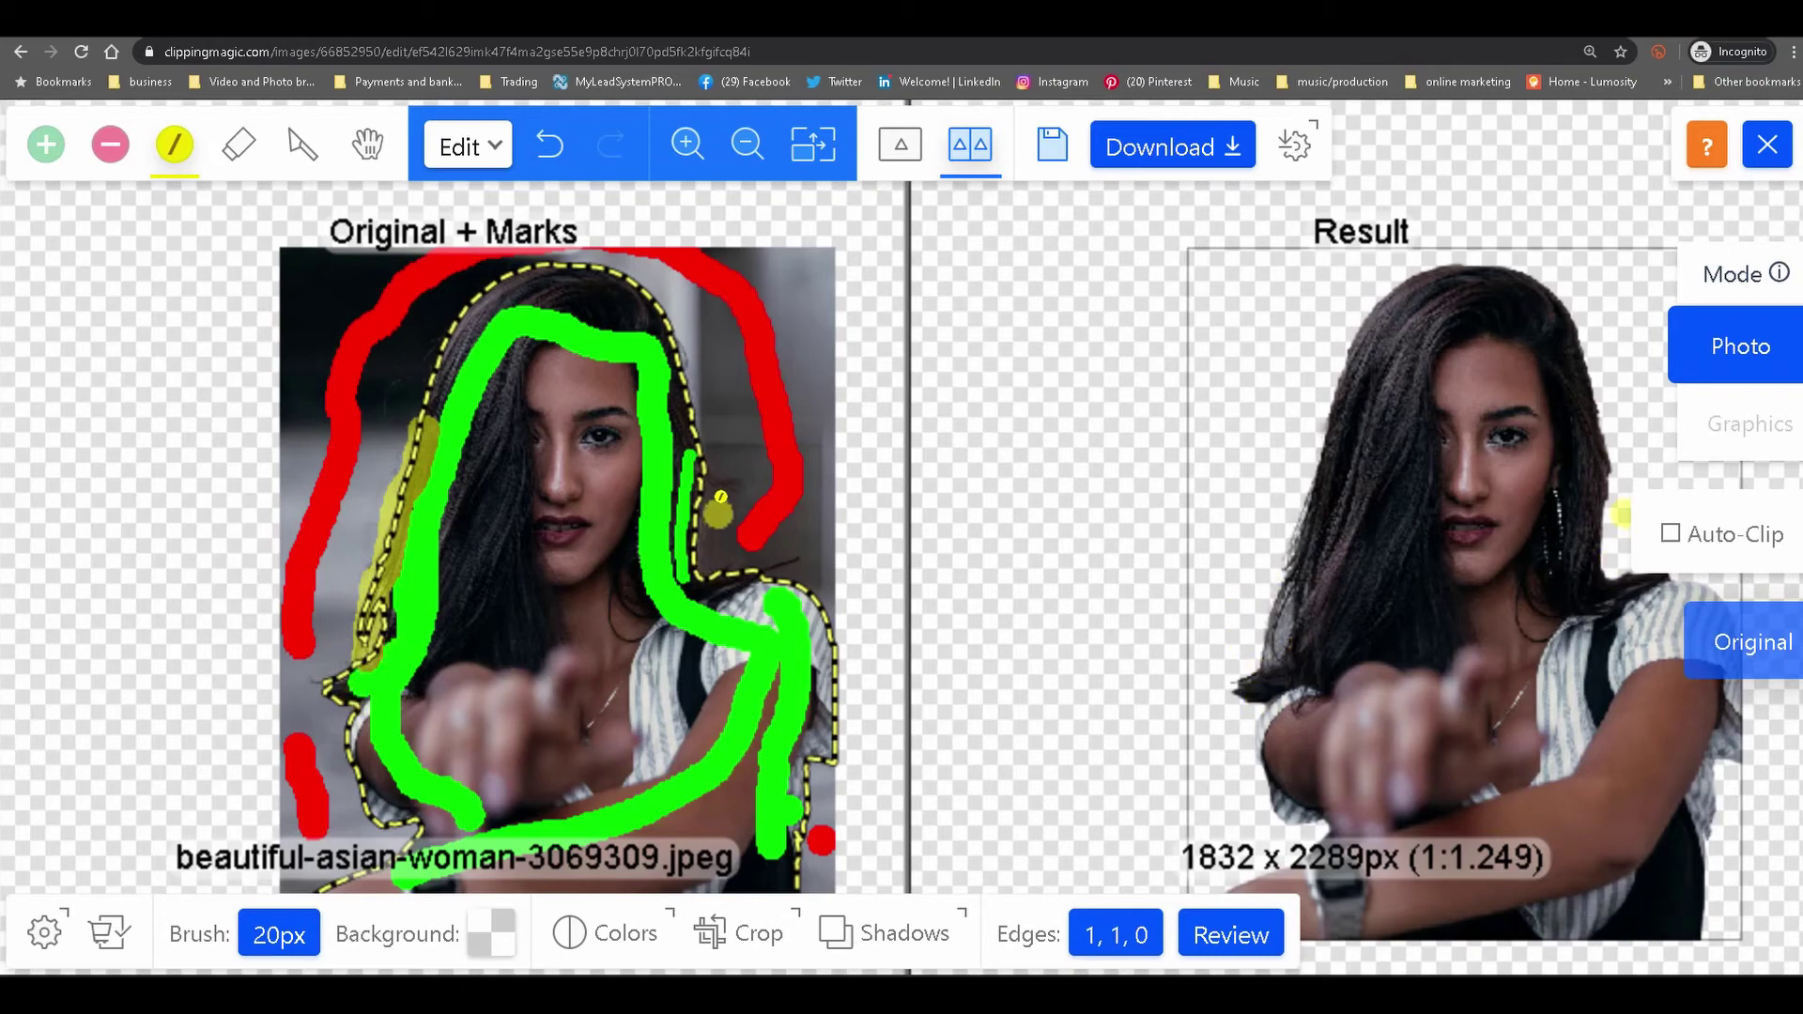
pyautogui.moveTo(714, 502)
pyautogui.mouseDown()
pyautogui.moveTo(699, 470)
pyautogui.moveTo(726, 490)
pyautogui.moveTo(714, 579)
pyautogui.moveTo(751, 573)
pyautogui.mouseUp()
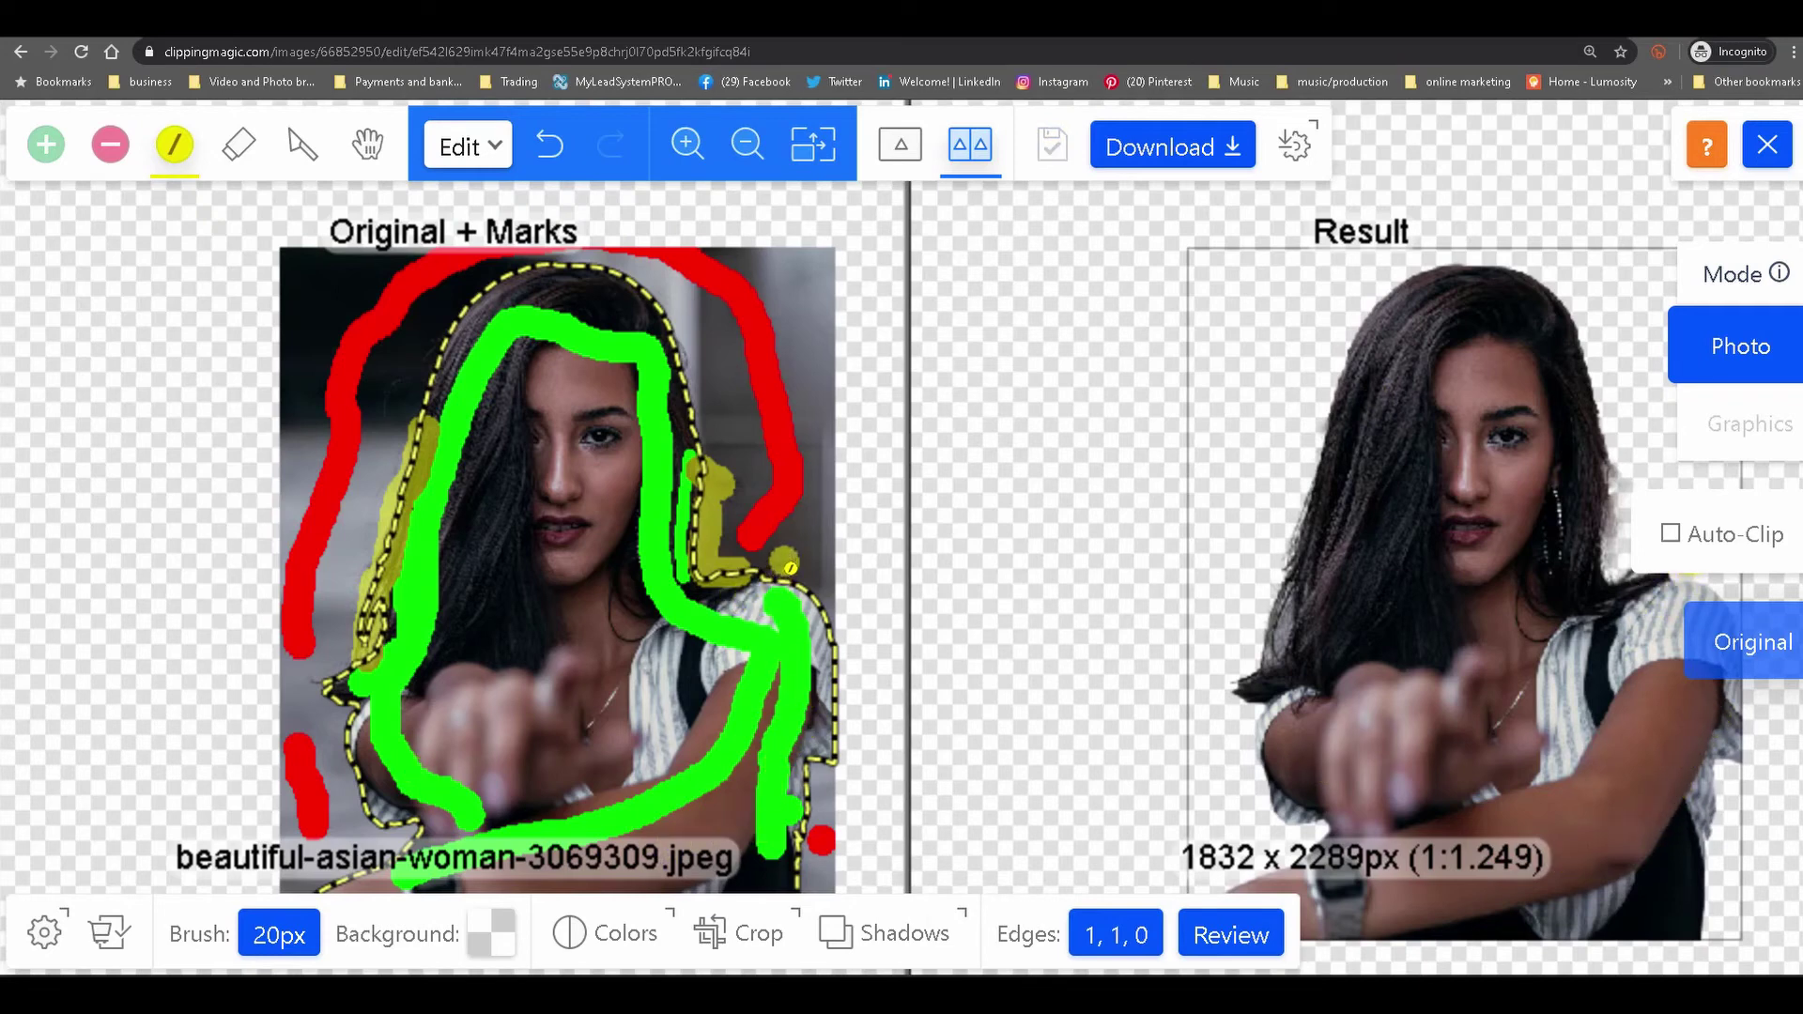
pyautogui.moveTo(790, 567); pyautogui.dragTo(751, 564)
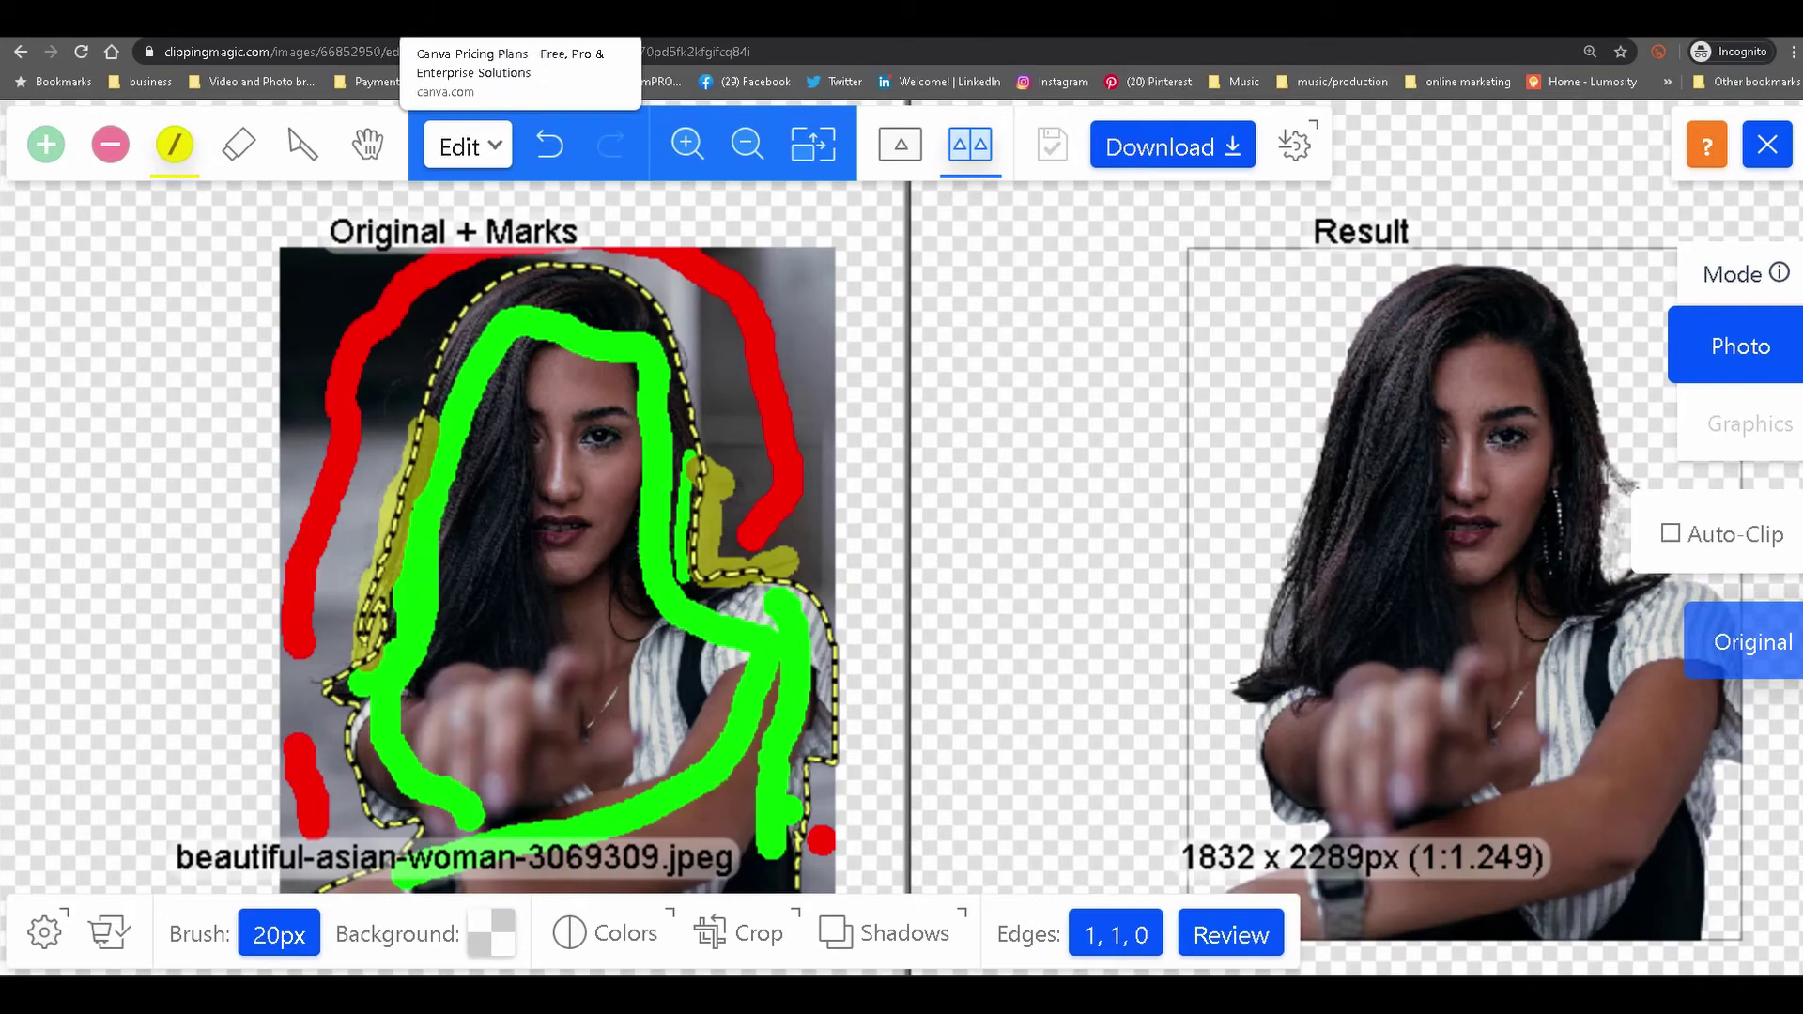
pyautogui.click(516, 19)
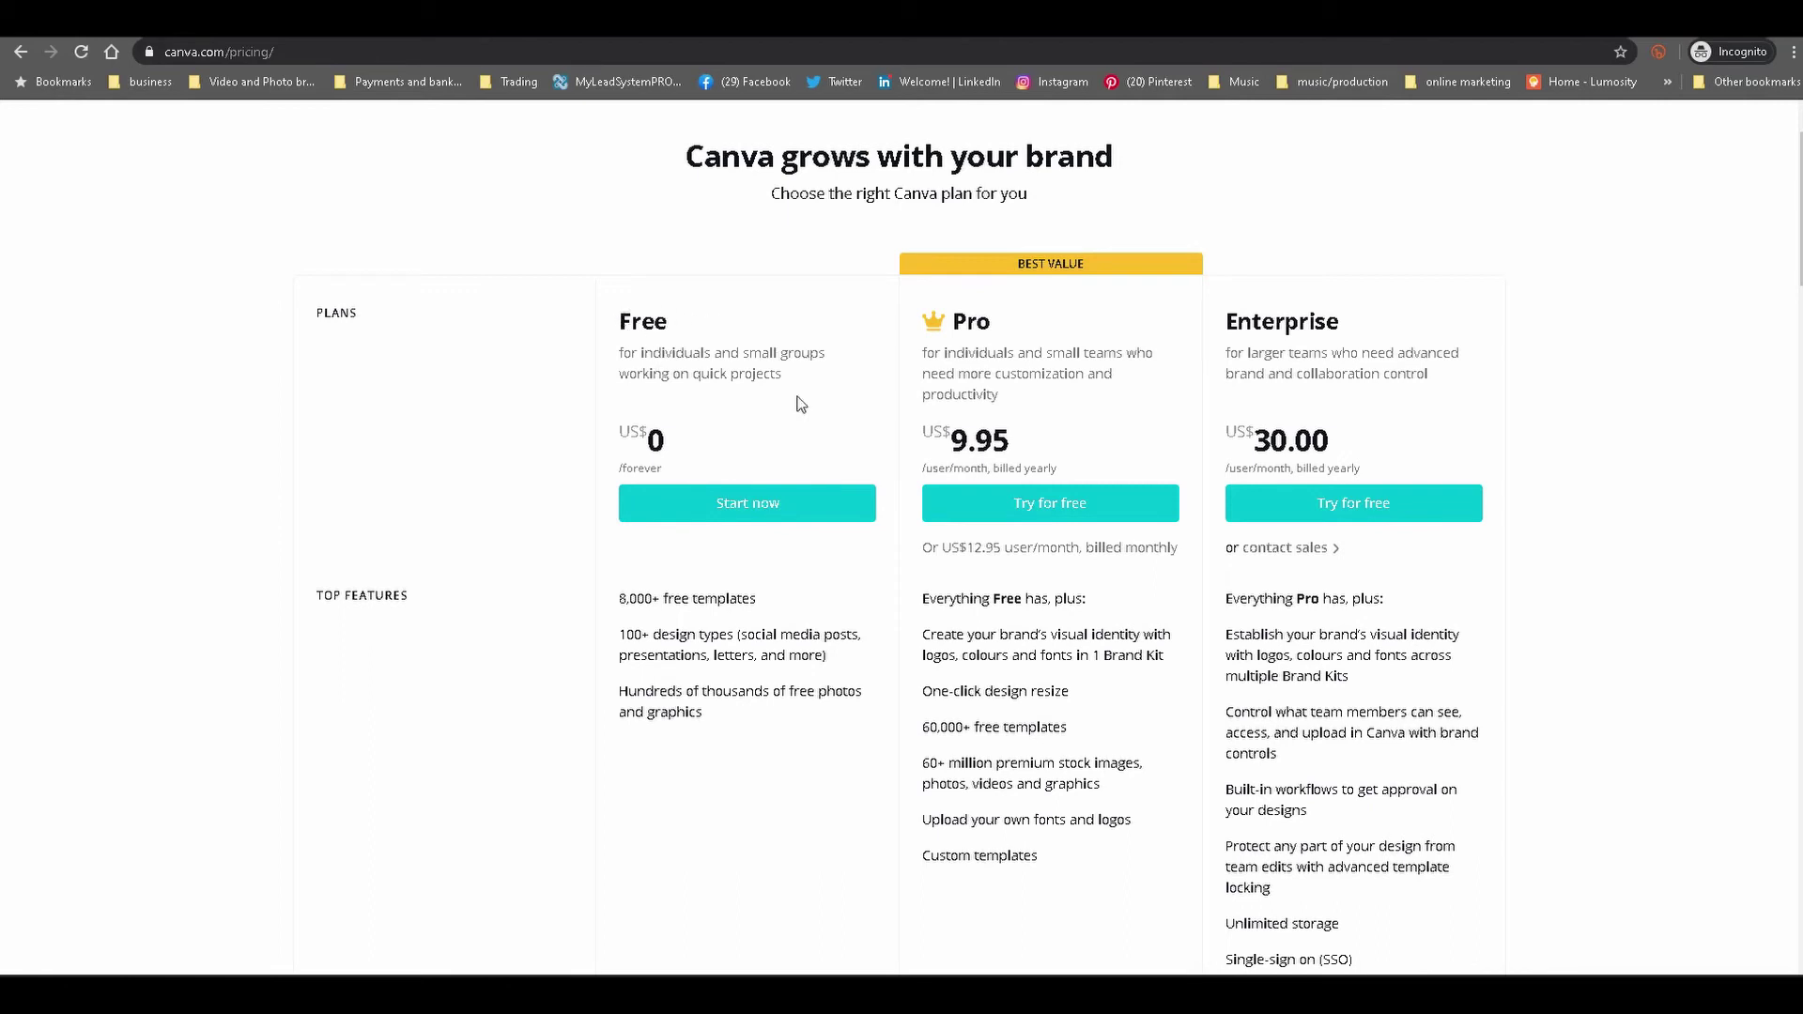
# - Highlight the Pro plan heading and its US$12.95 monthly price on Canva's pricing page
pyautogui.moveTo(959, 547); pyautogui.dragTo(1001, 548)
pyautogui.moveTo(990, 321); pyautogui.dragTo(952, 321)
pyautogui.moveTo(1004, 546); pyautogui.dragTo(970, 547)
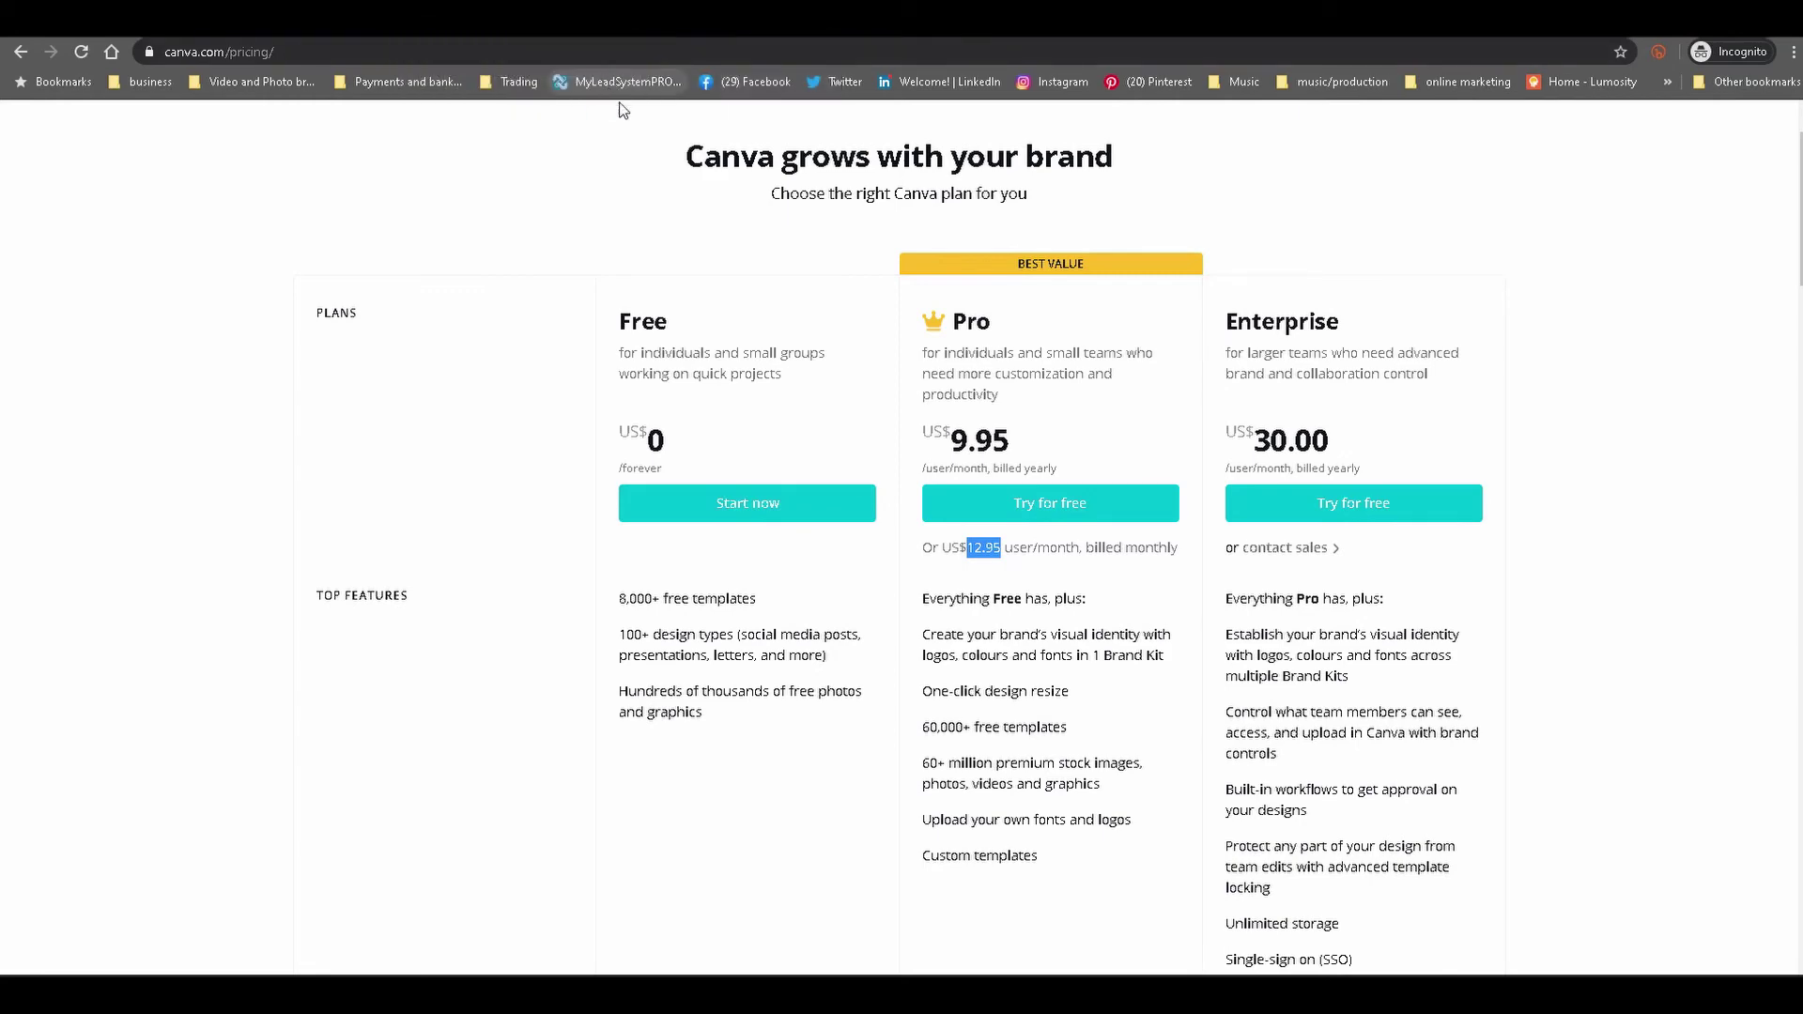
# - On remove.bg's pricing page, try 40 credits at $0.23 per image, then reselect 200 credits
pyautogui.click(827, 18)
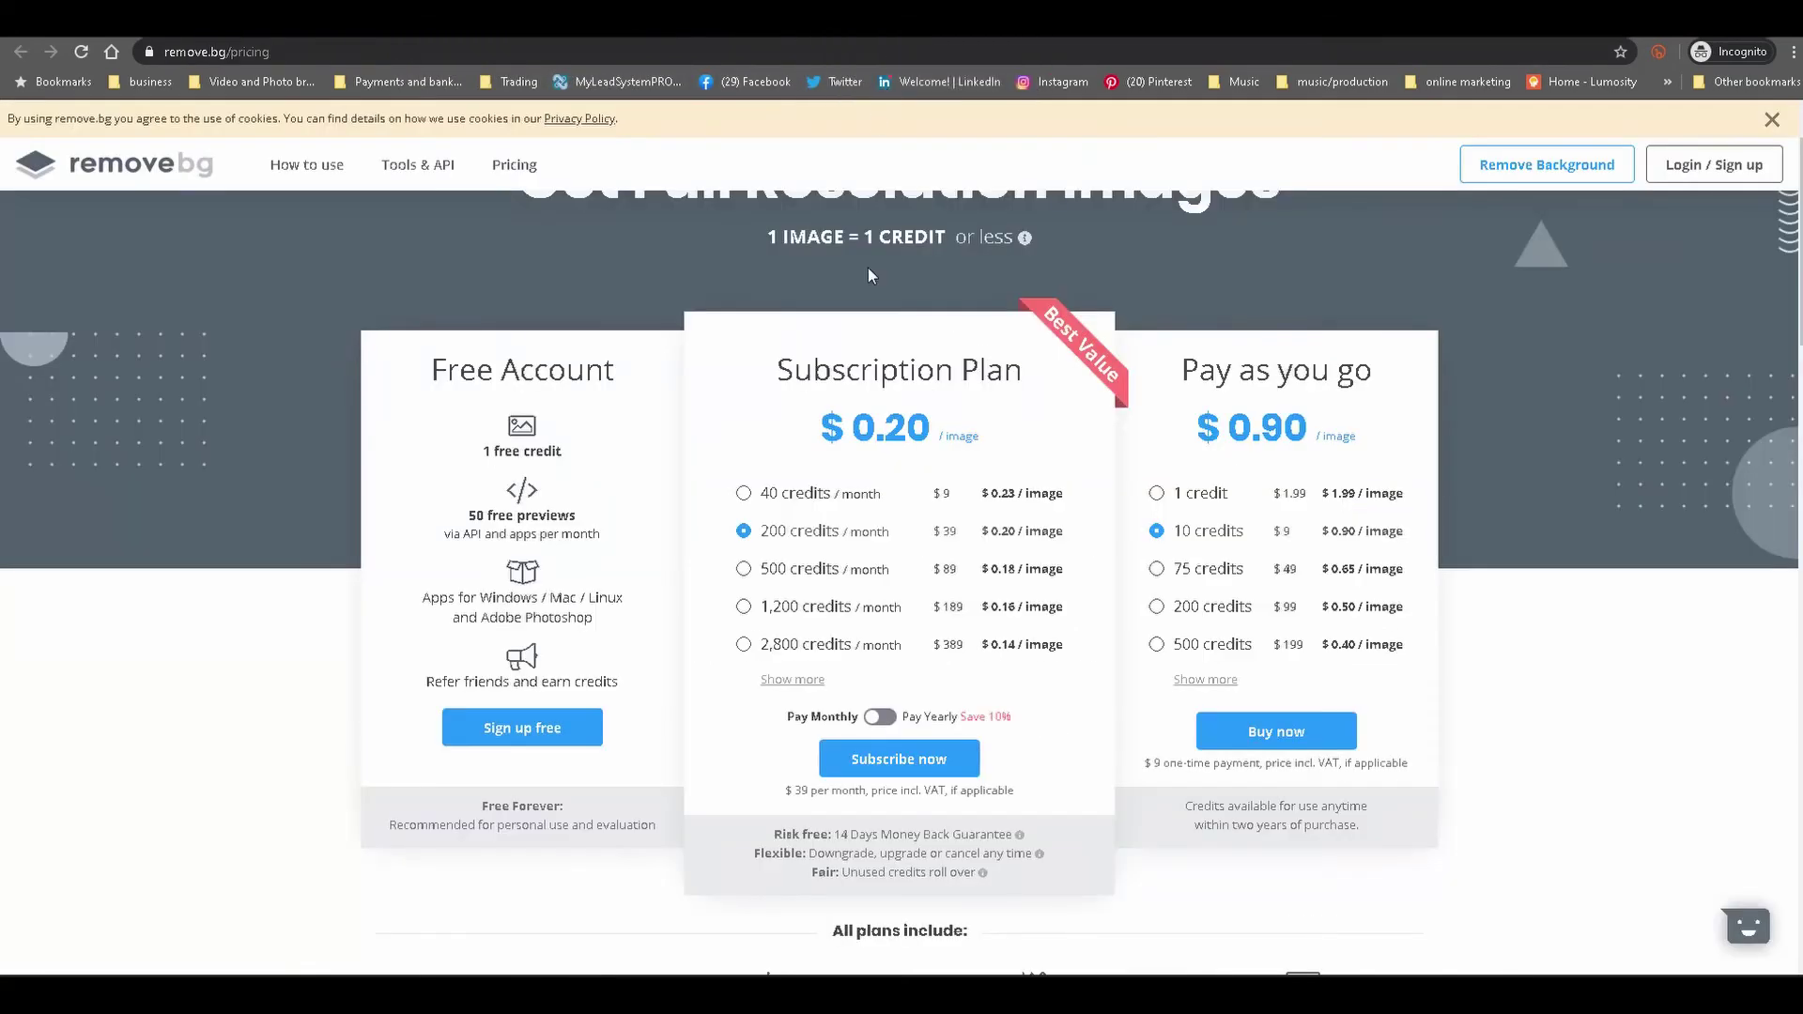
pyautogui.click(743, 493)
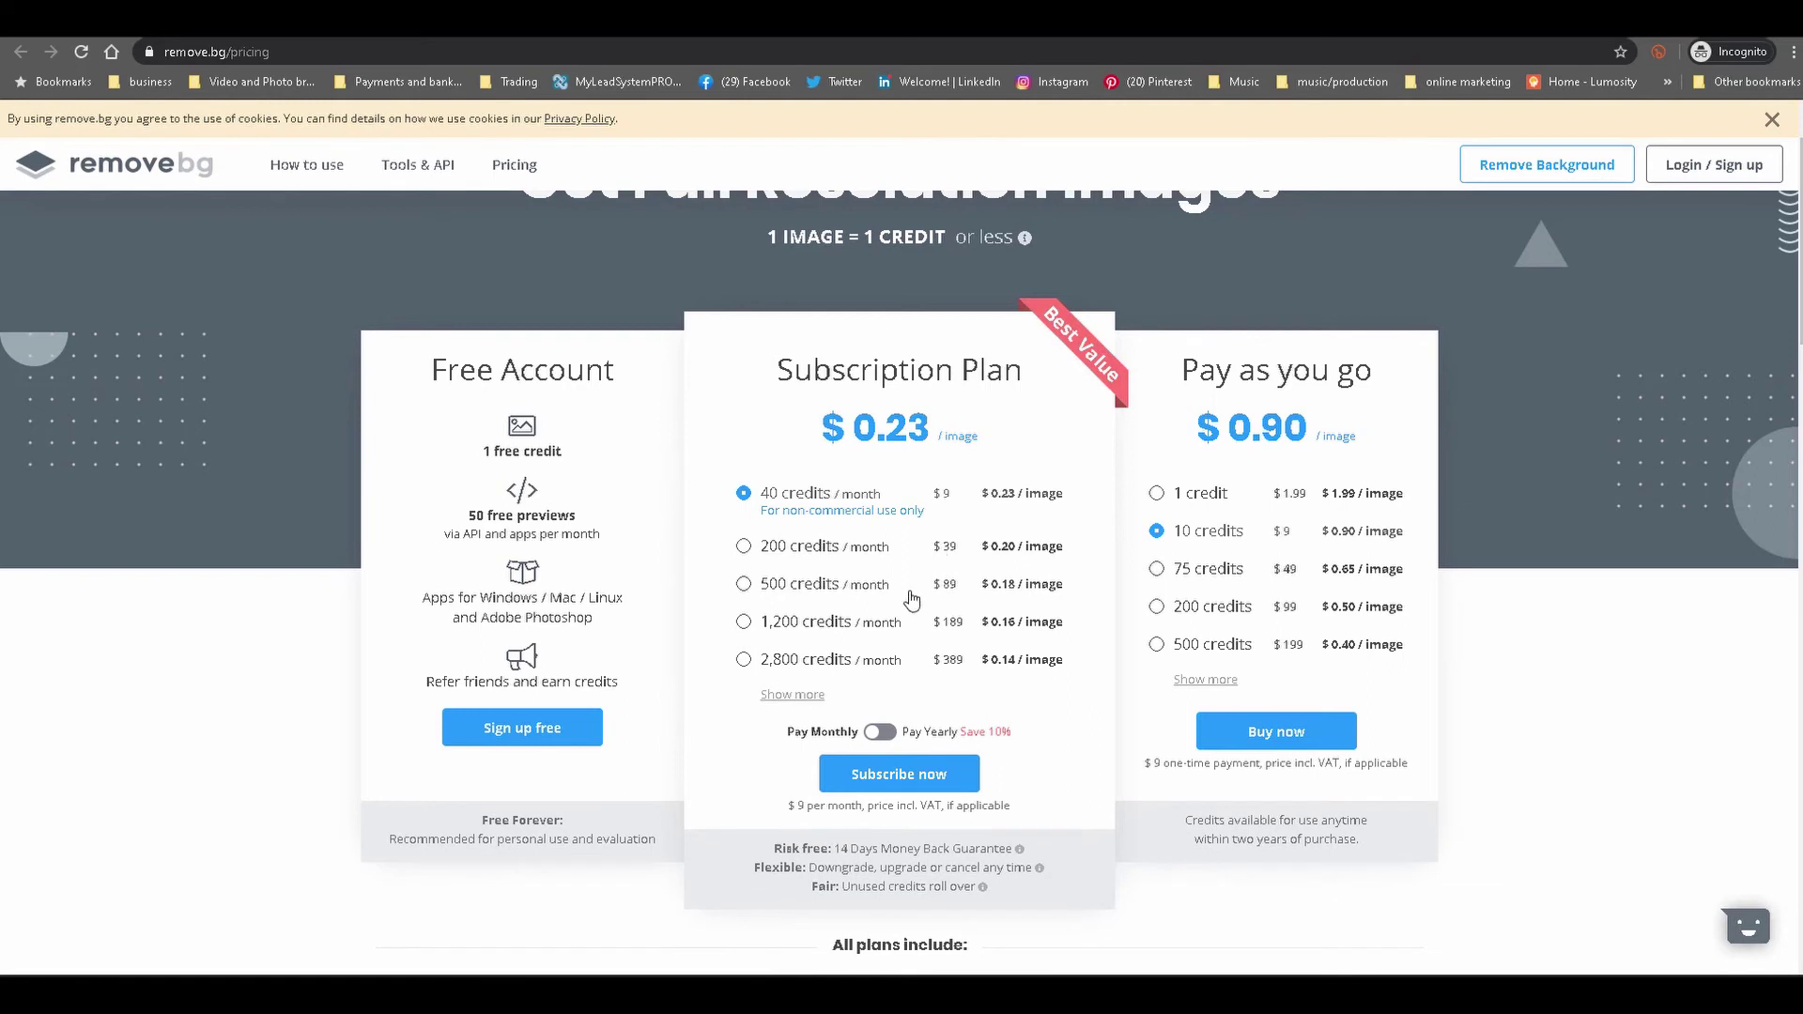
pyautogui.click(744, 547)
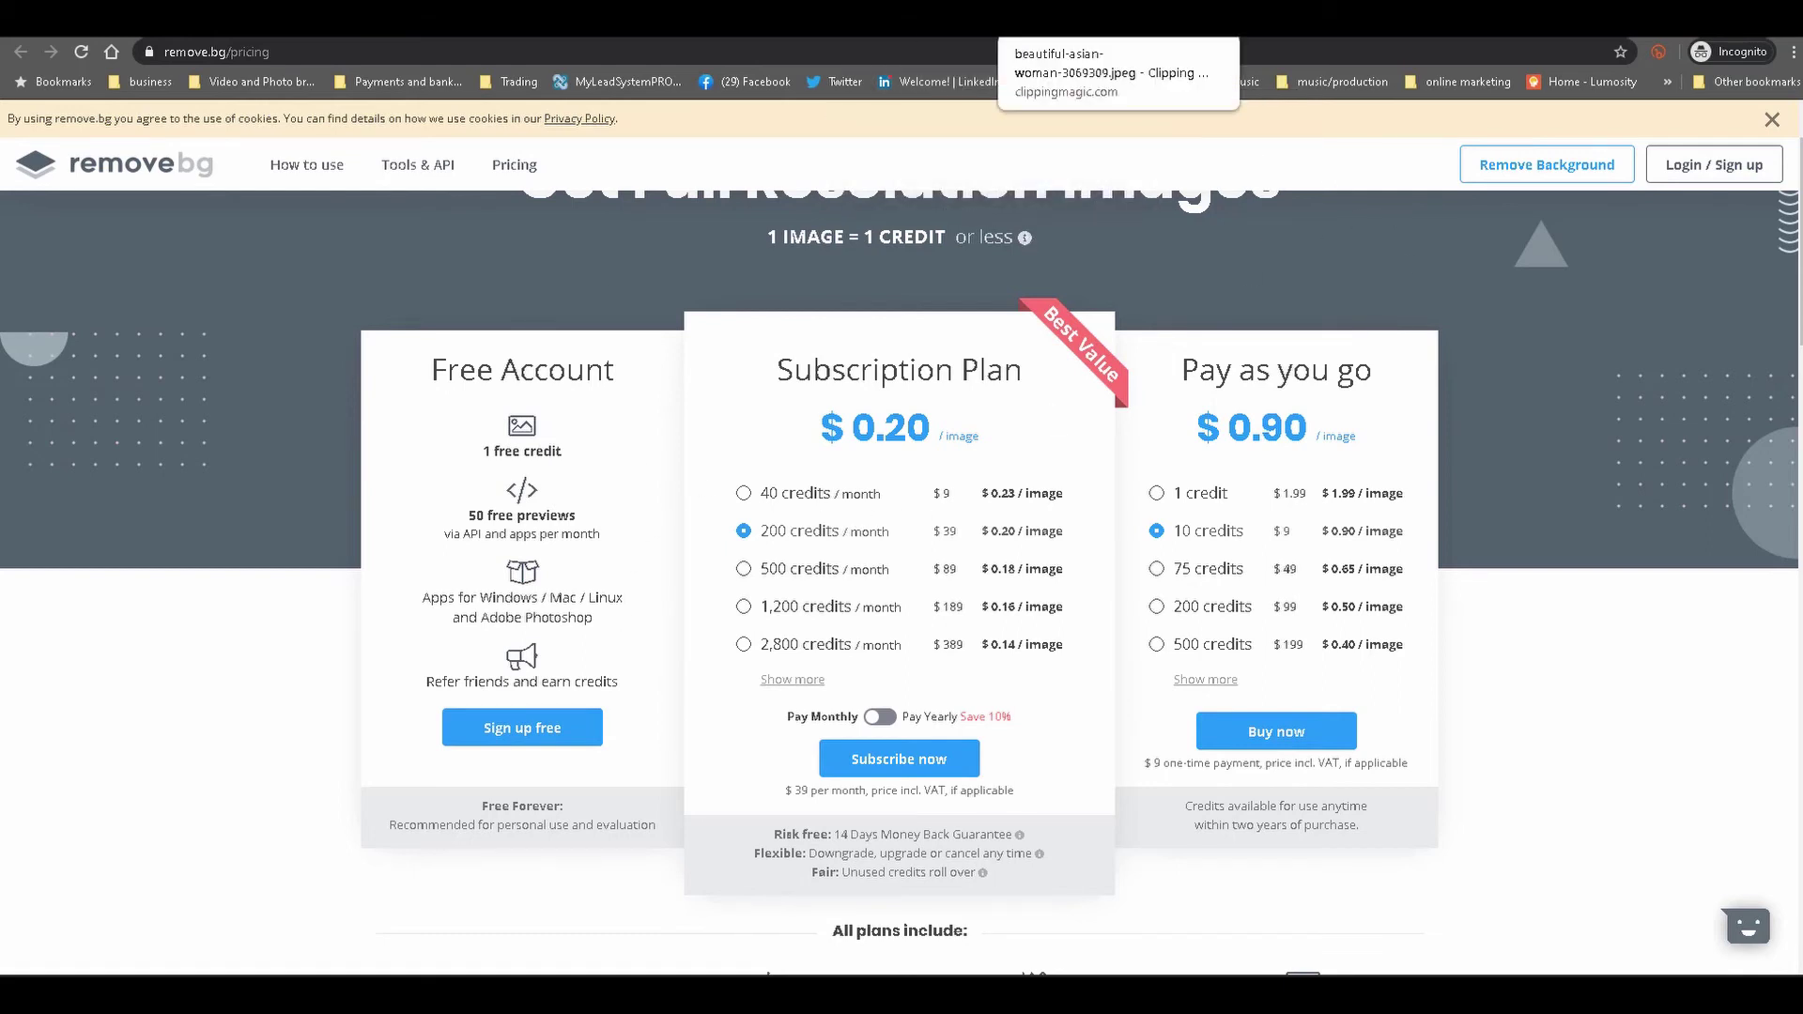
# - Show Clipping Magic's Light ($3.99/month, 15 credits) and Standard ($7.99/month, 100 credits) plan cards
pyautogui.click(1080, 19)
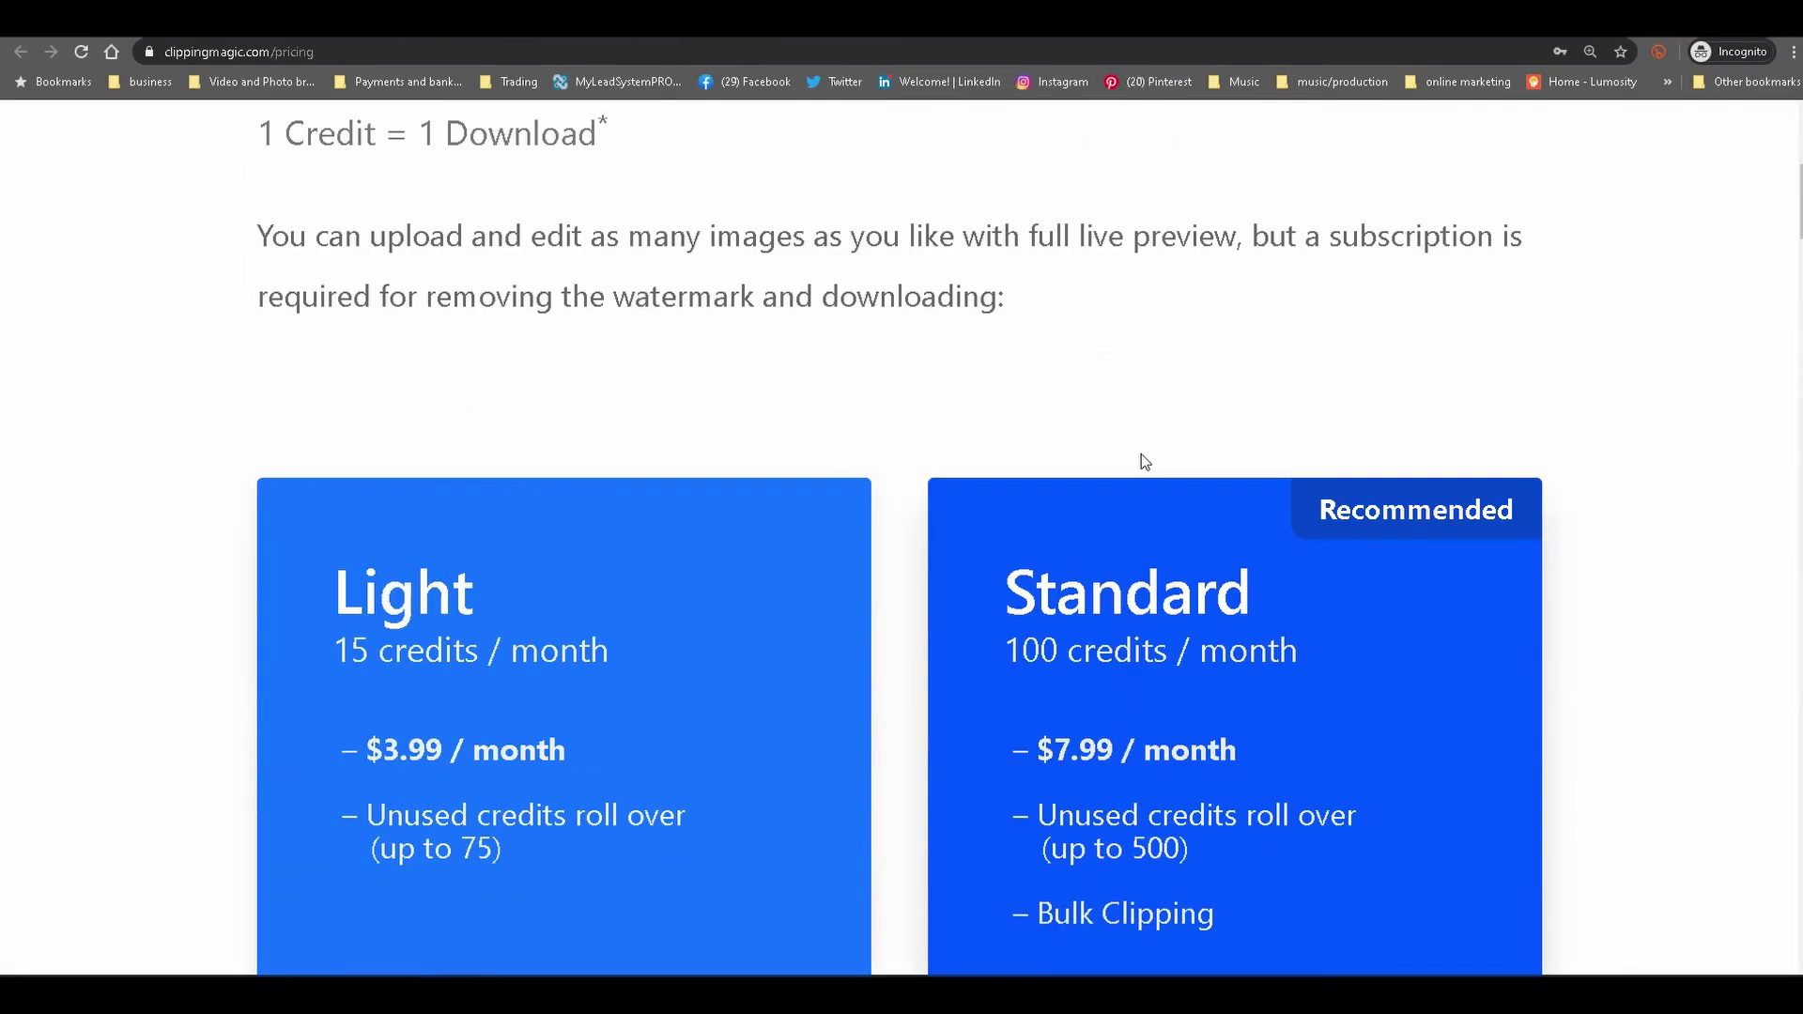
pyautogui.scroll(-3, 1142, 455)
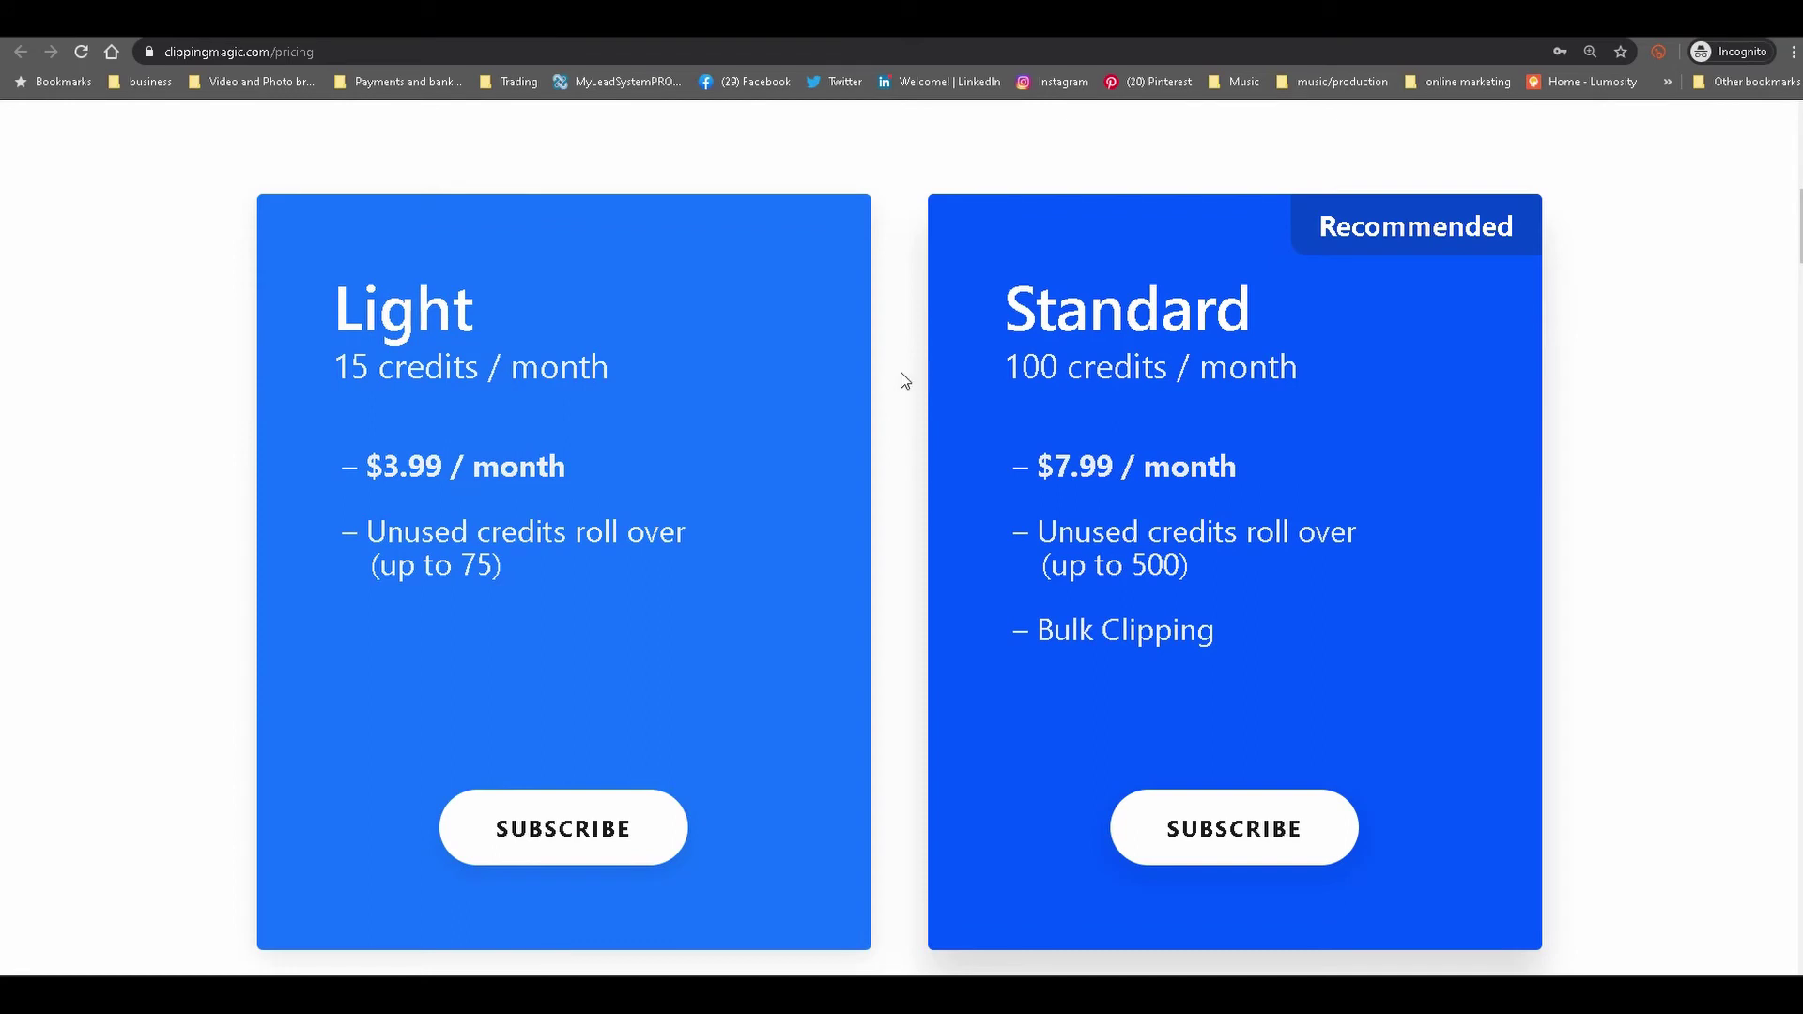
pyautogui.scroll(-1, 1405, 542)
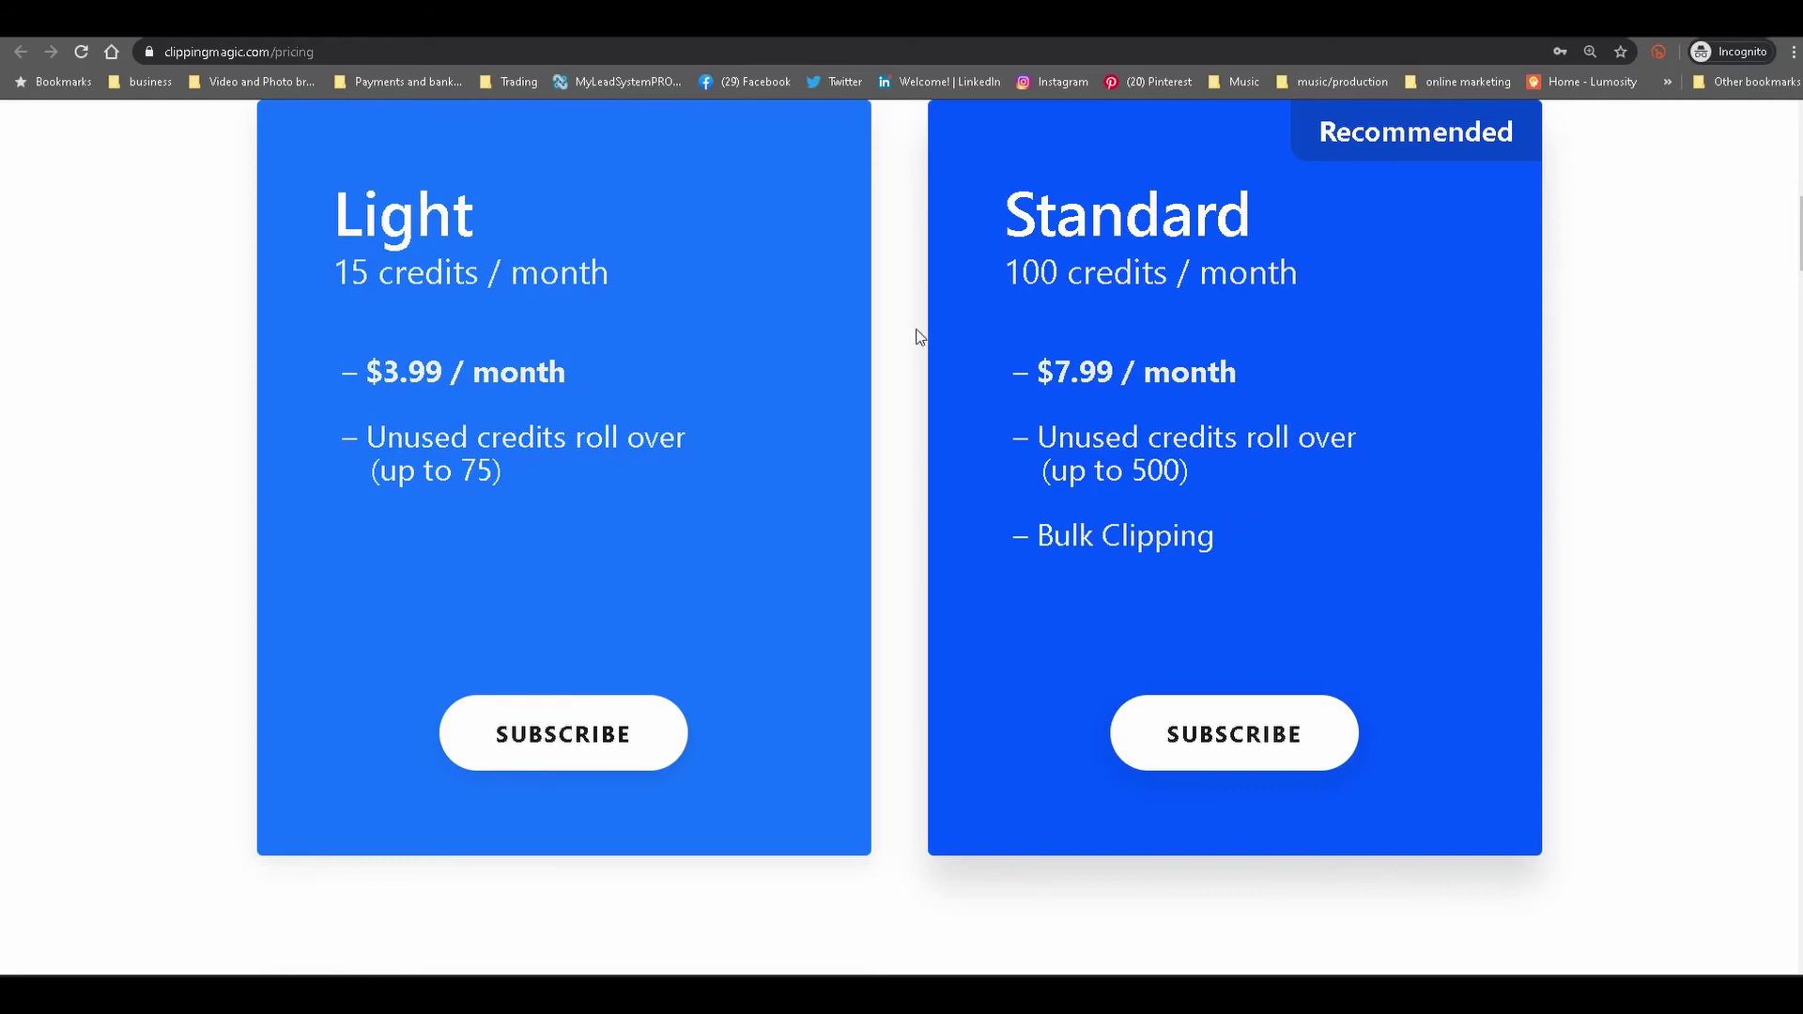
# - Review Clipping Magic's Pro plan at $19.99/month and testimonials, then return to Canva's home page
pyautogui.scroll(-10, 1152, 496)
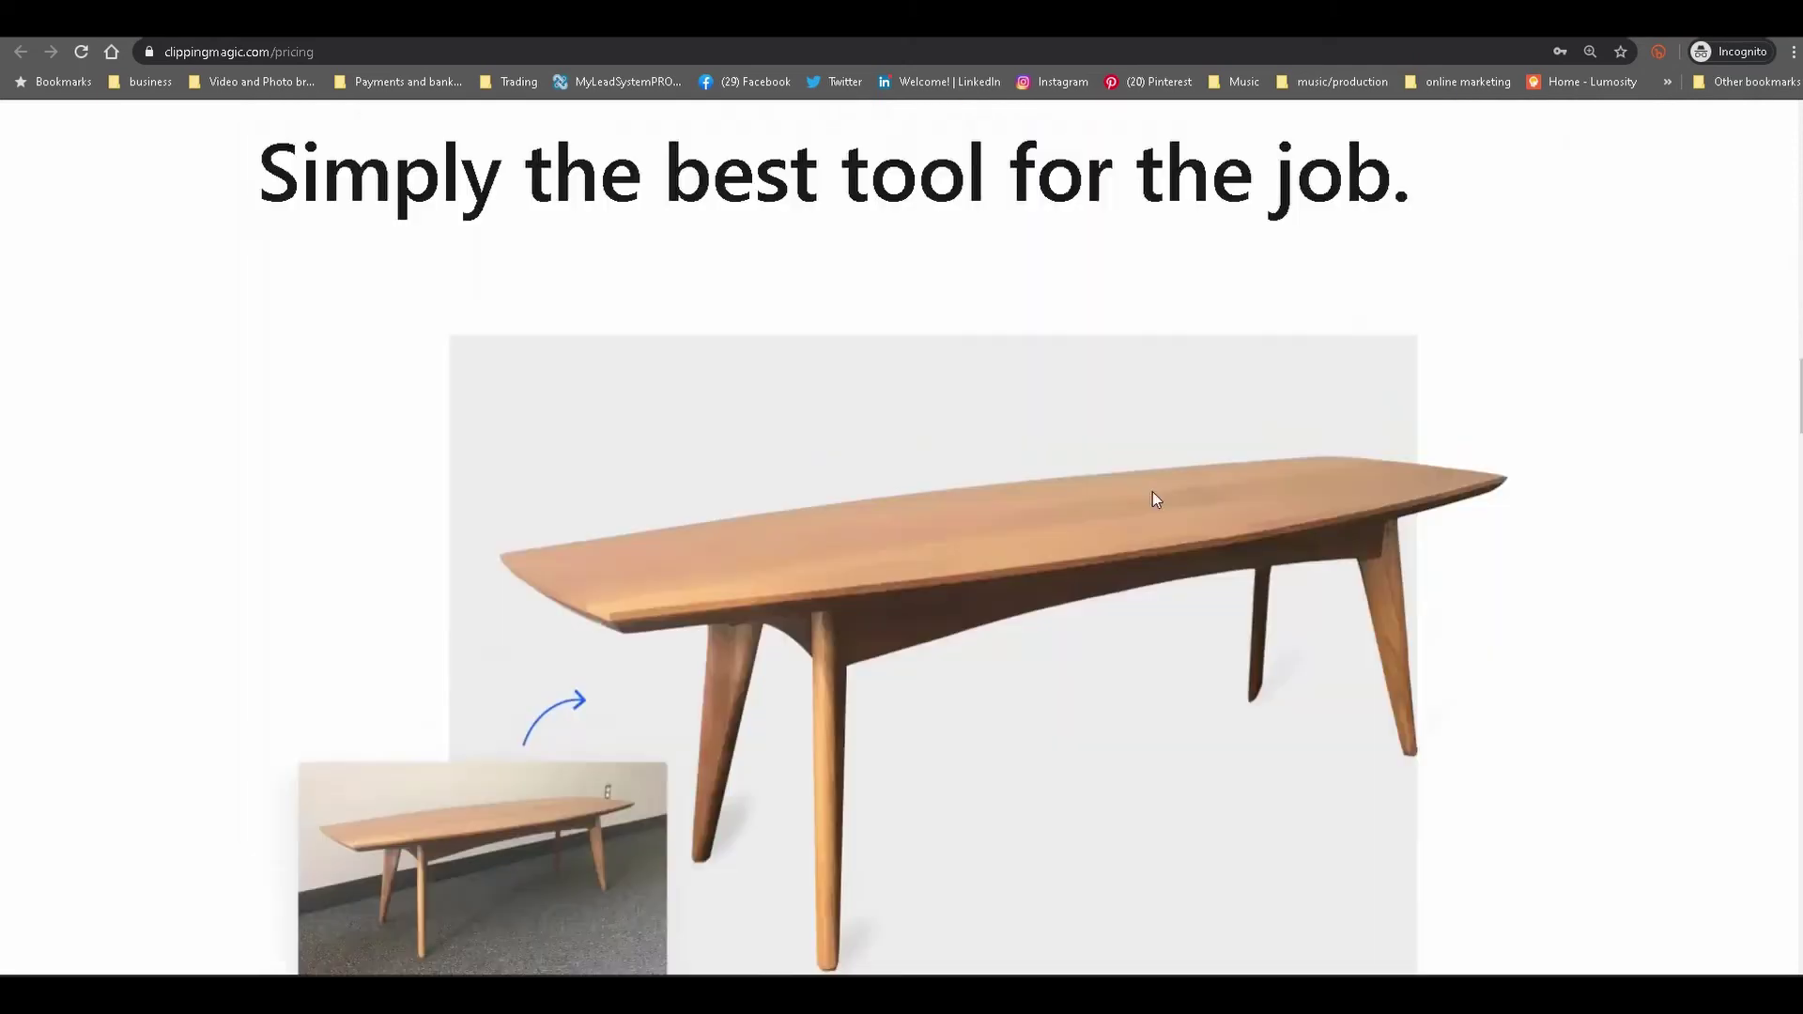
pyautogui.scroll(4, 1153, 496)
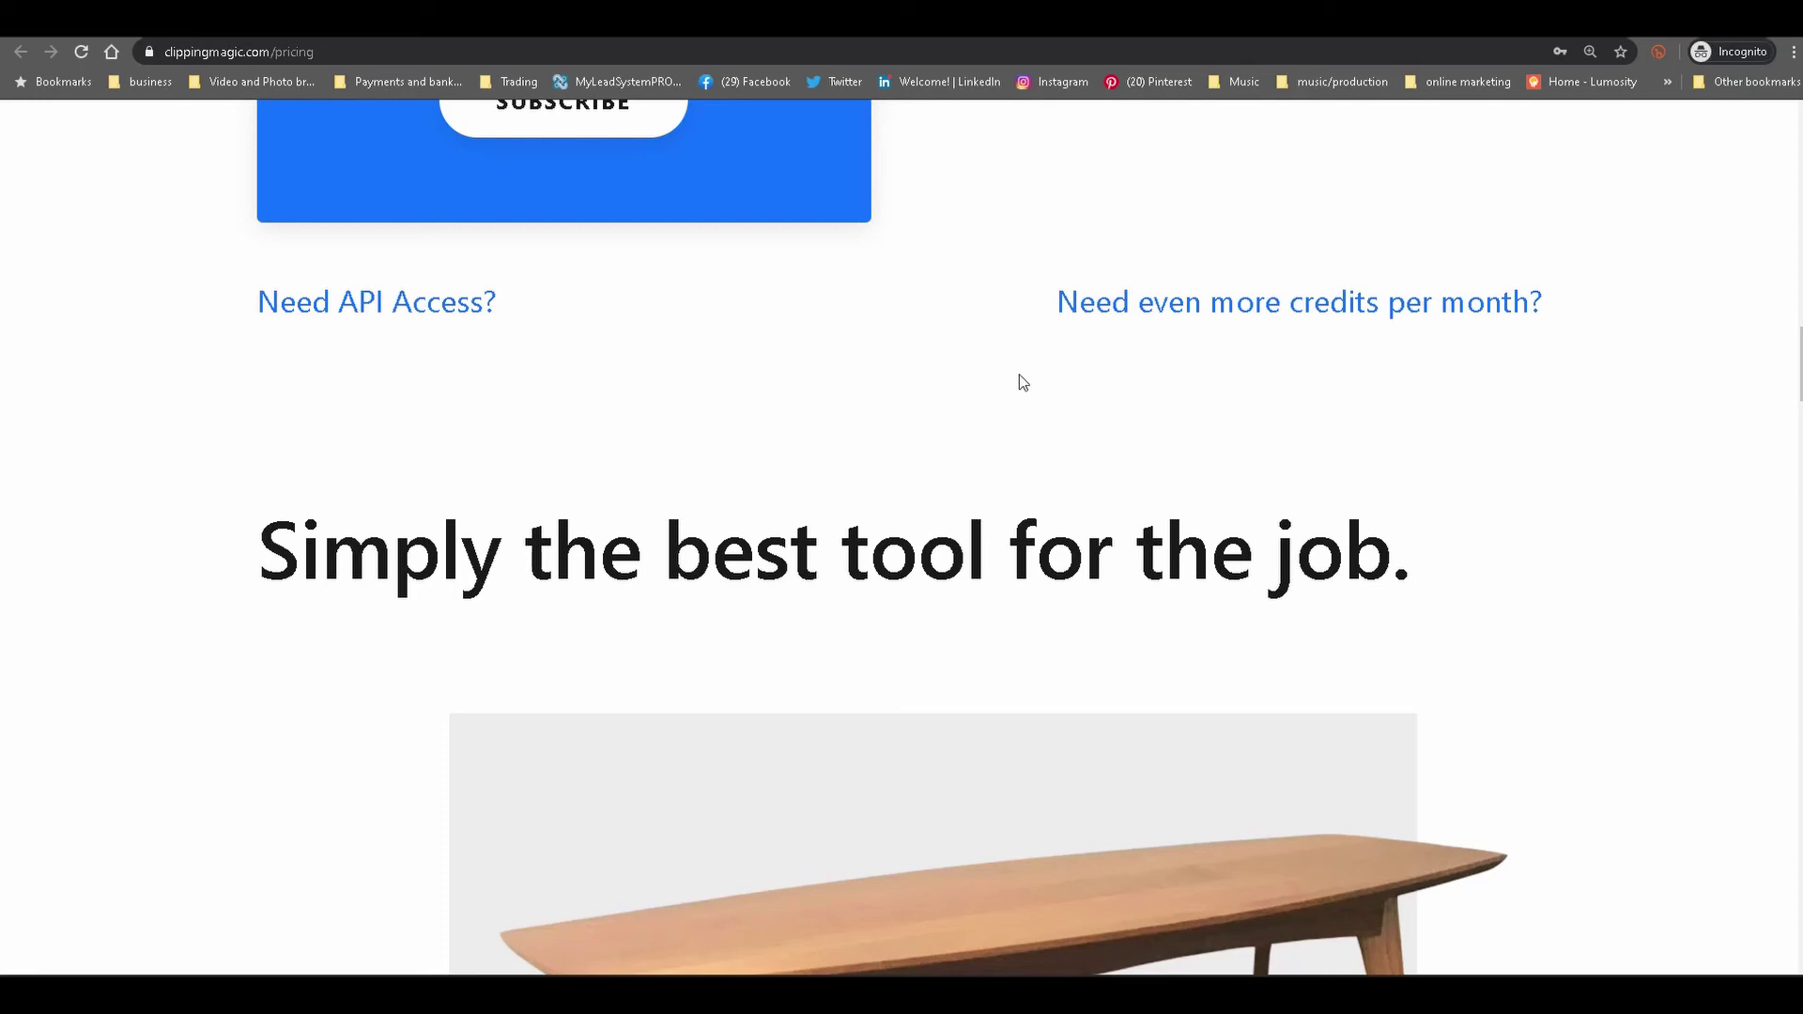
pyautogui.scroll(-7, 1071, 475)
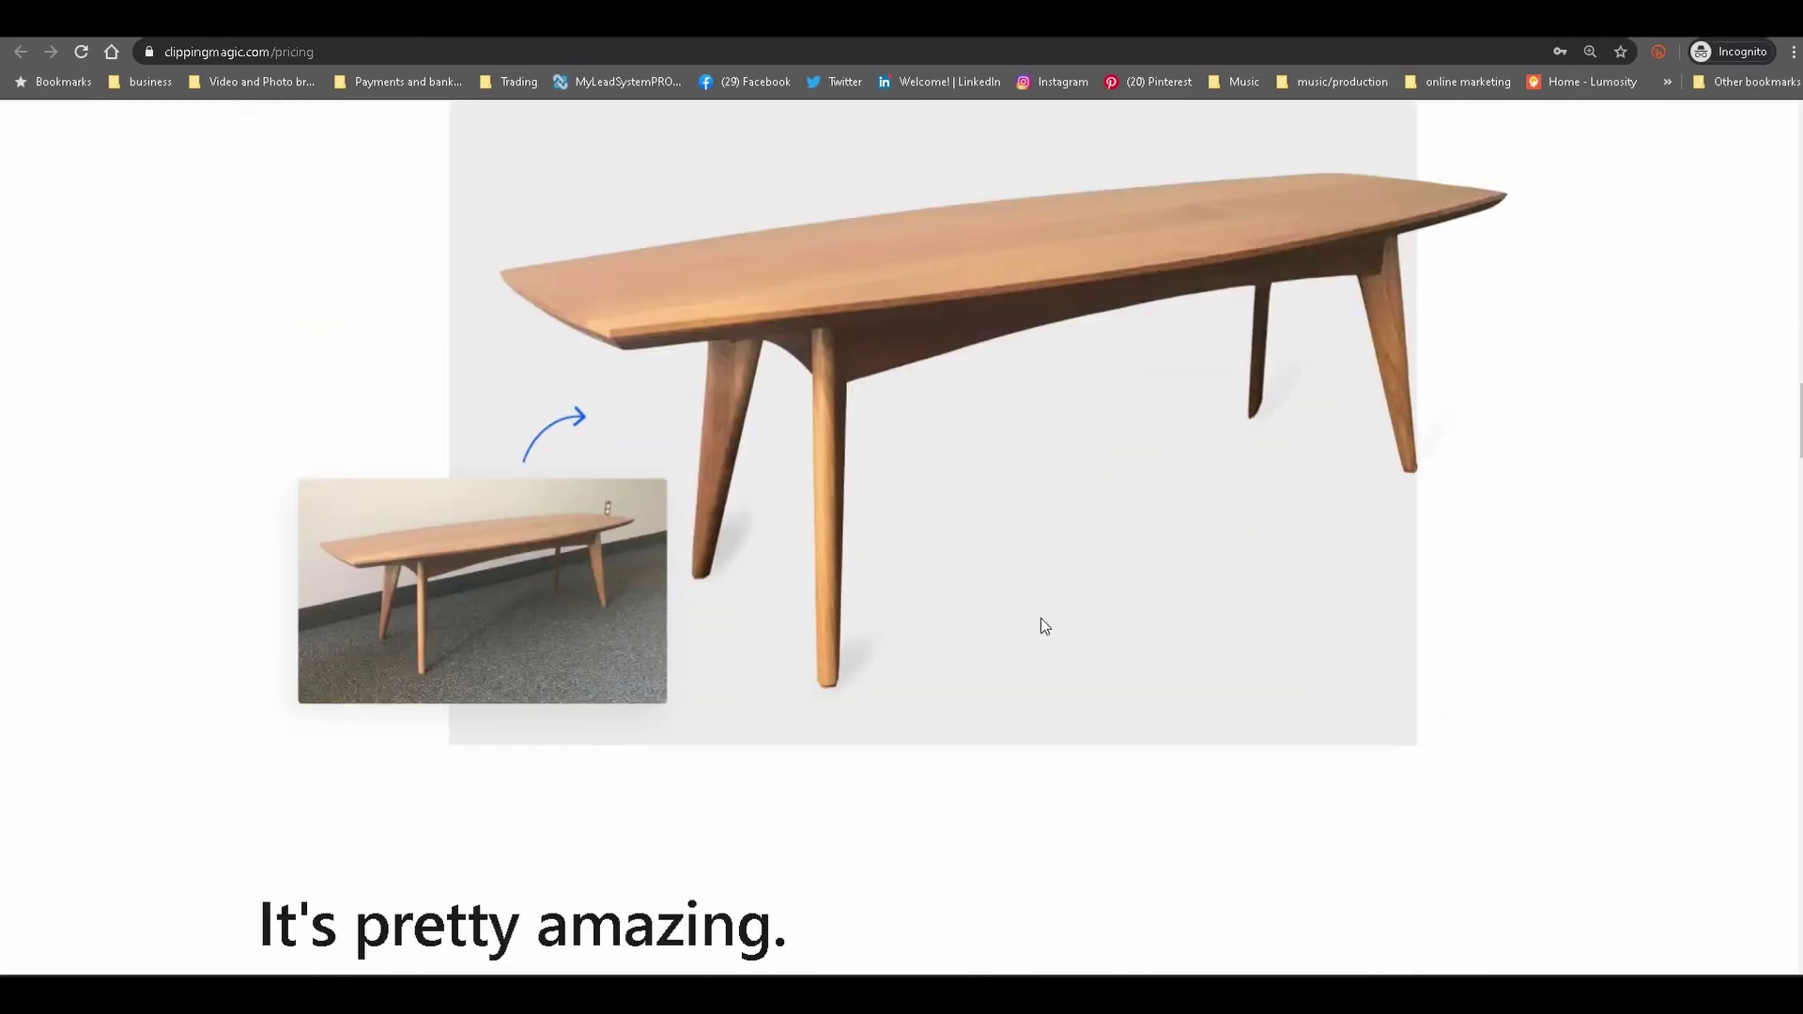
pyautogui.scroll(2, 980, 644)
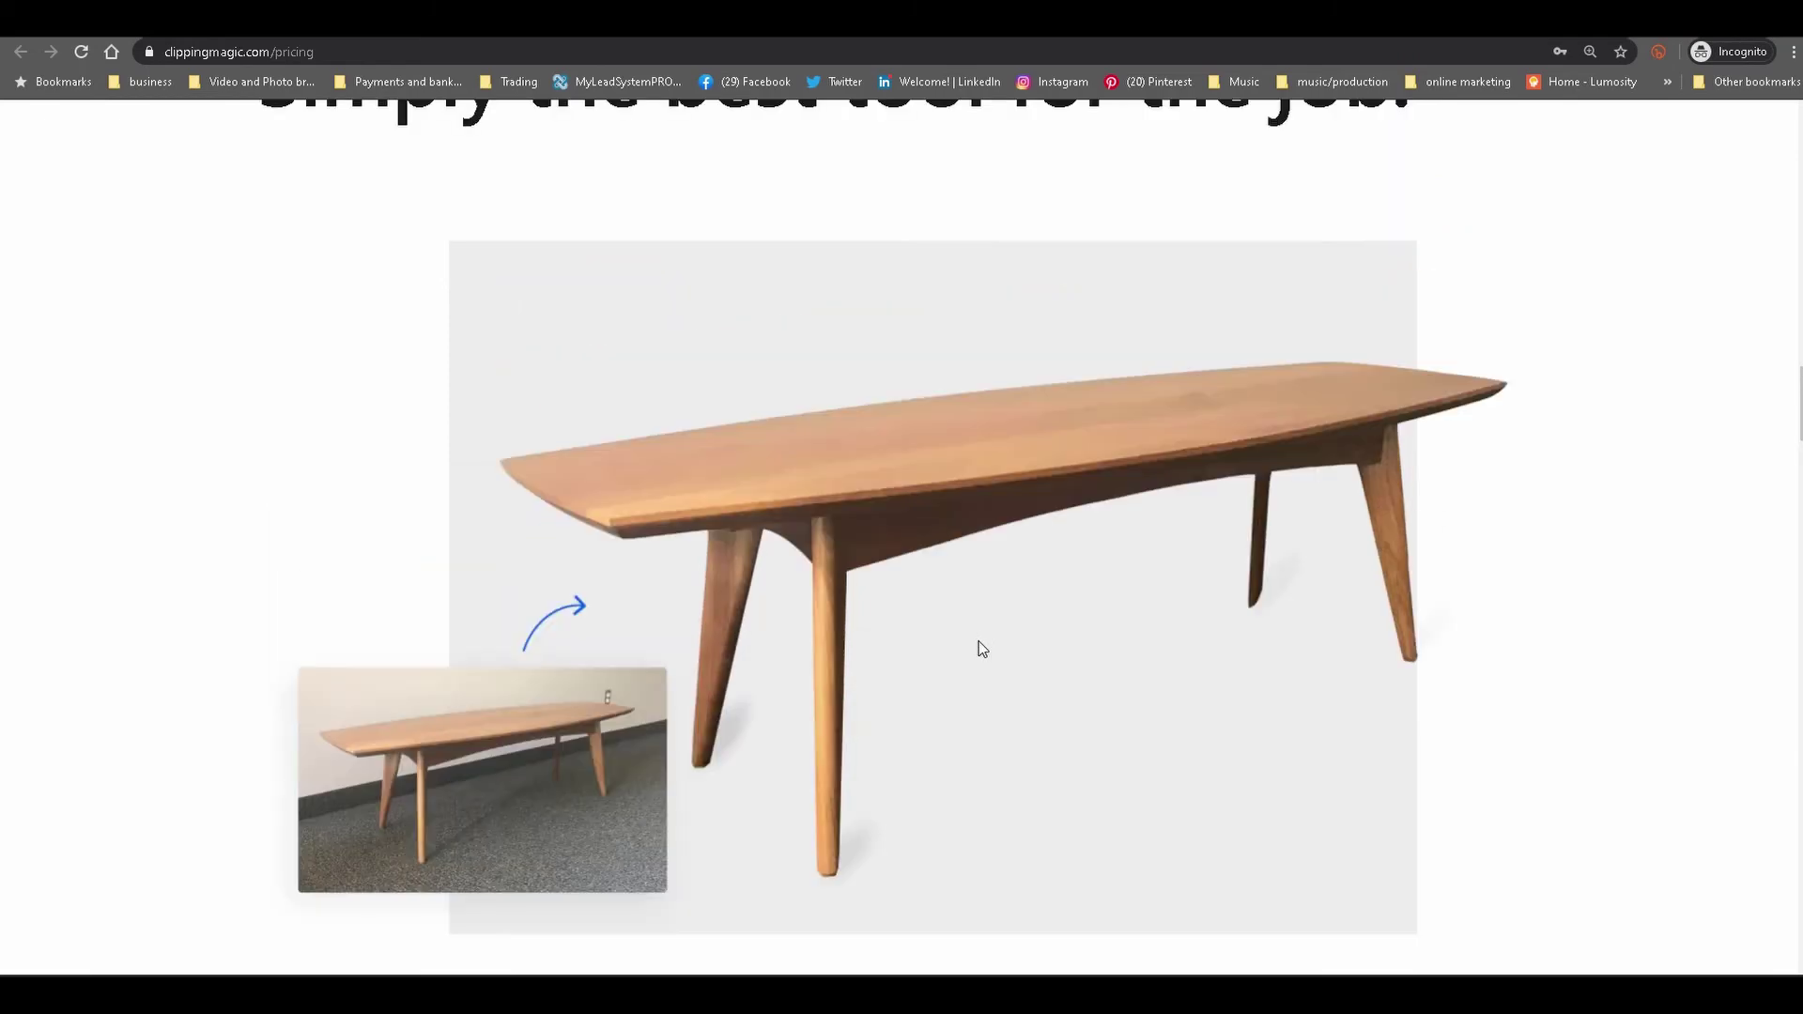
pyautogui.scroll(-6, 1027, 610)
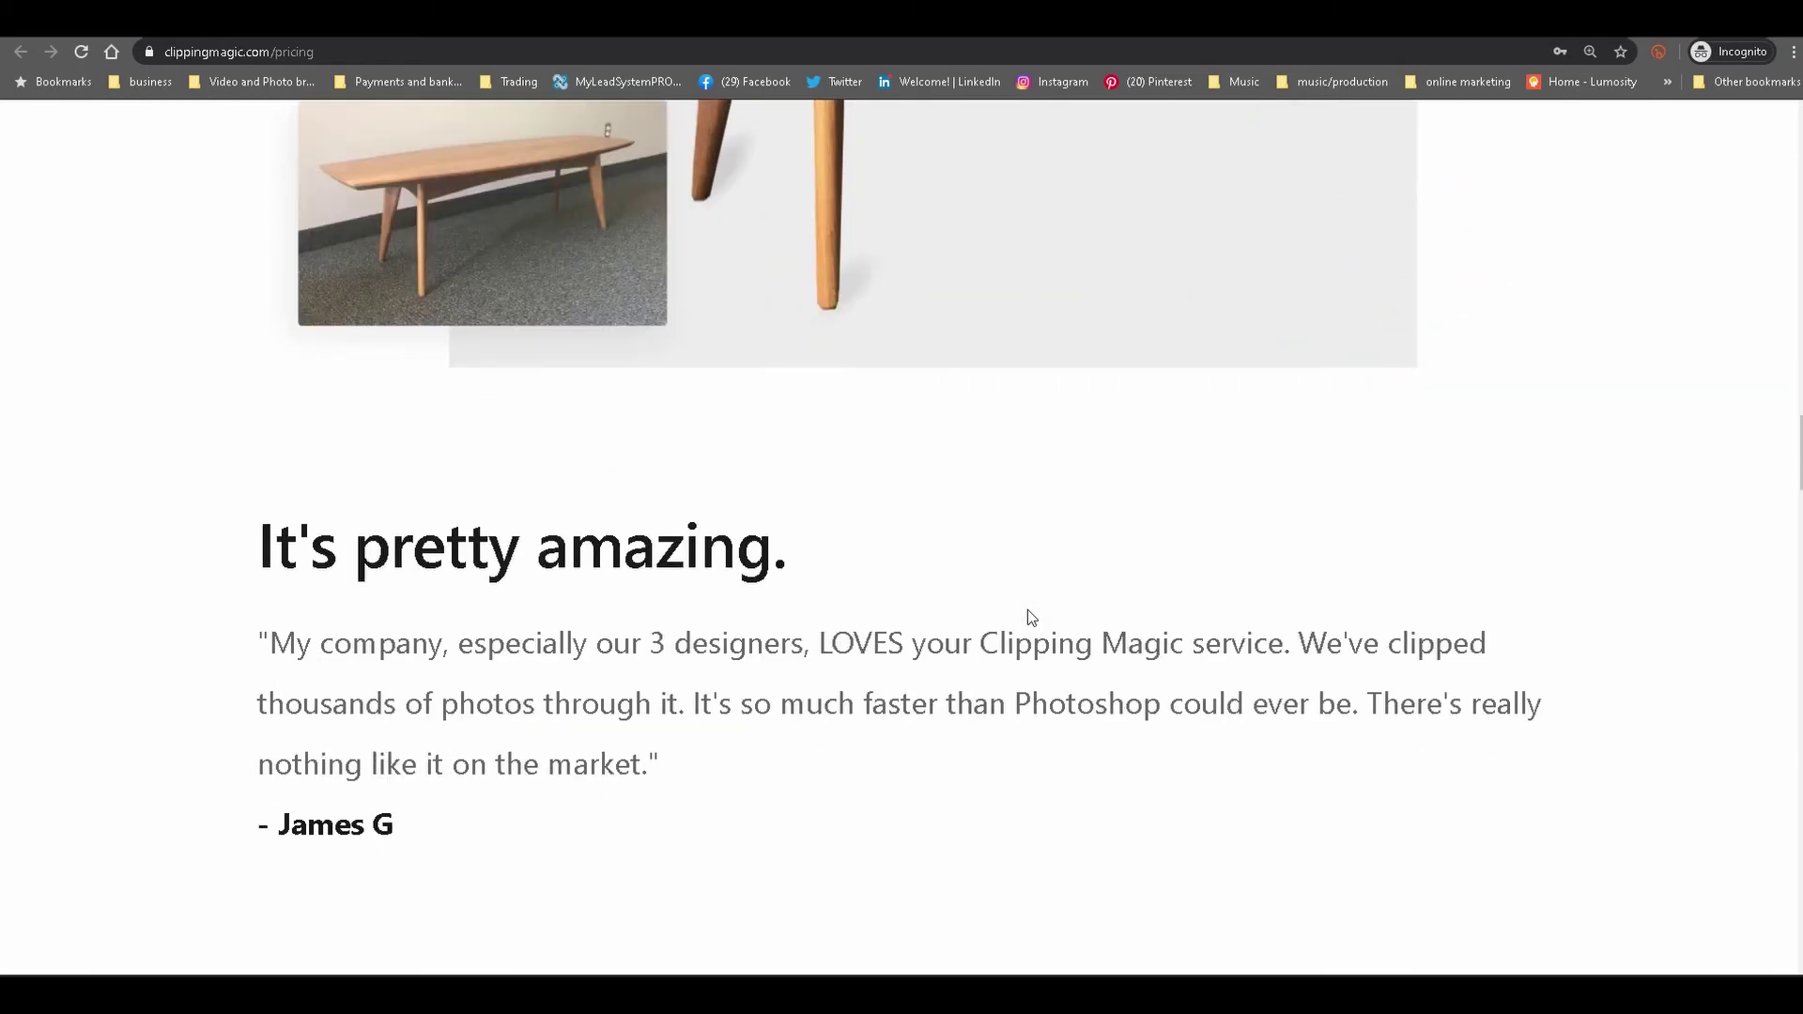
pyautogui.scroll(14, 1027, 610)
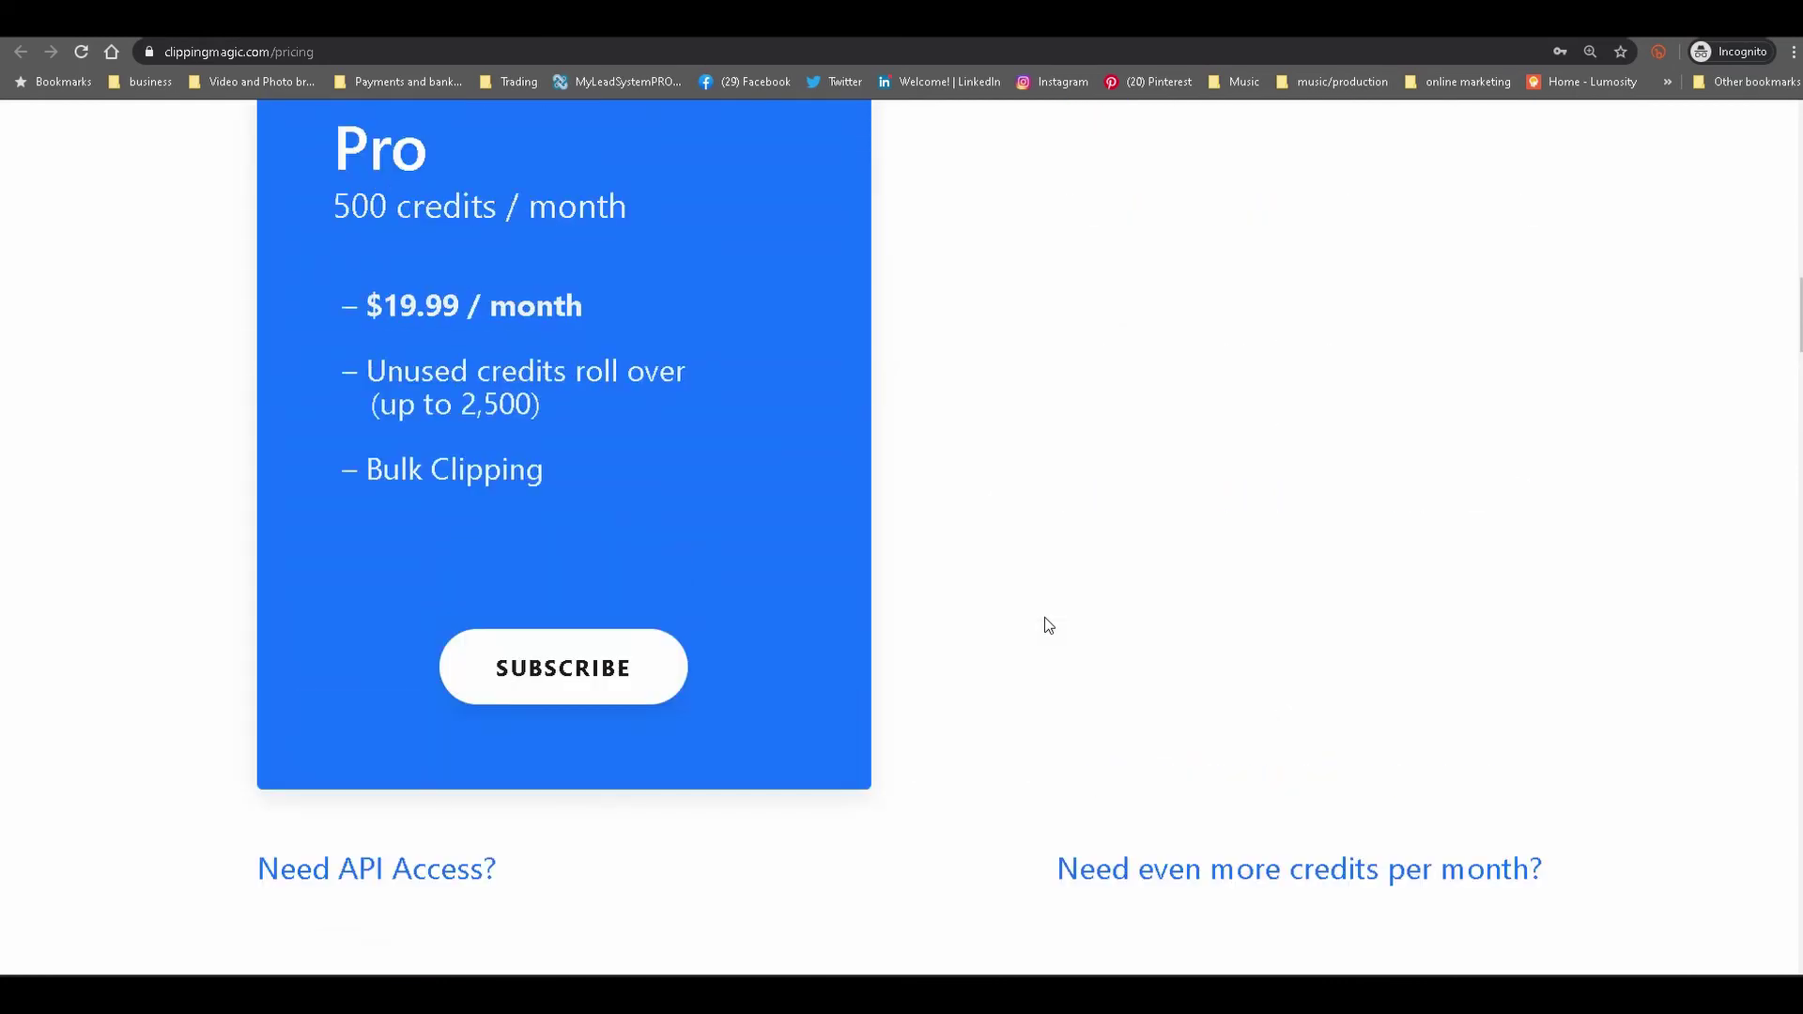
pyautogui.scroll(-6, 1045, 619)
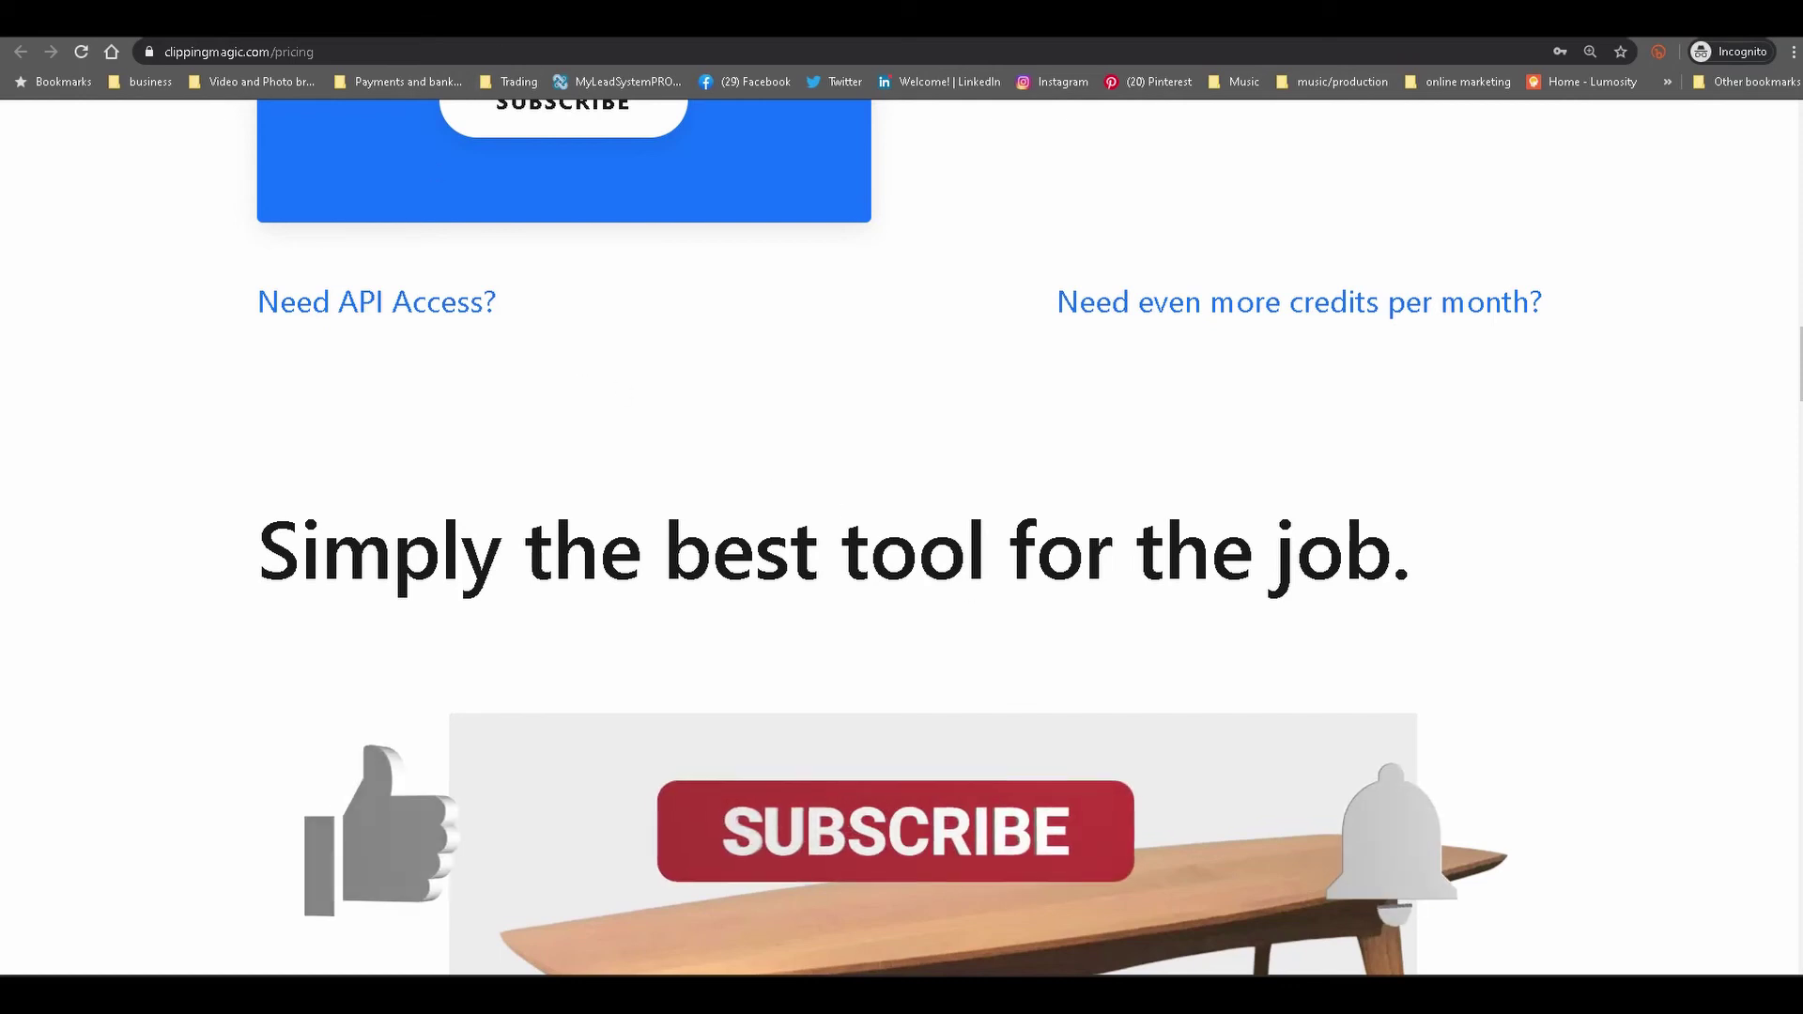
pyautogui.hotkey('ctrl', 'Tab')
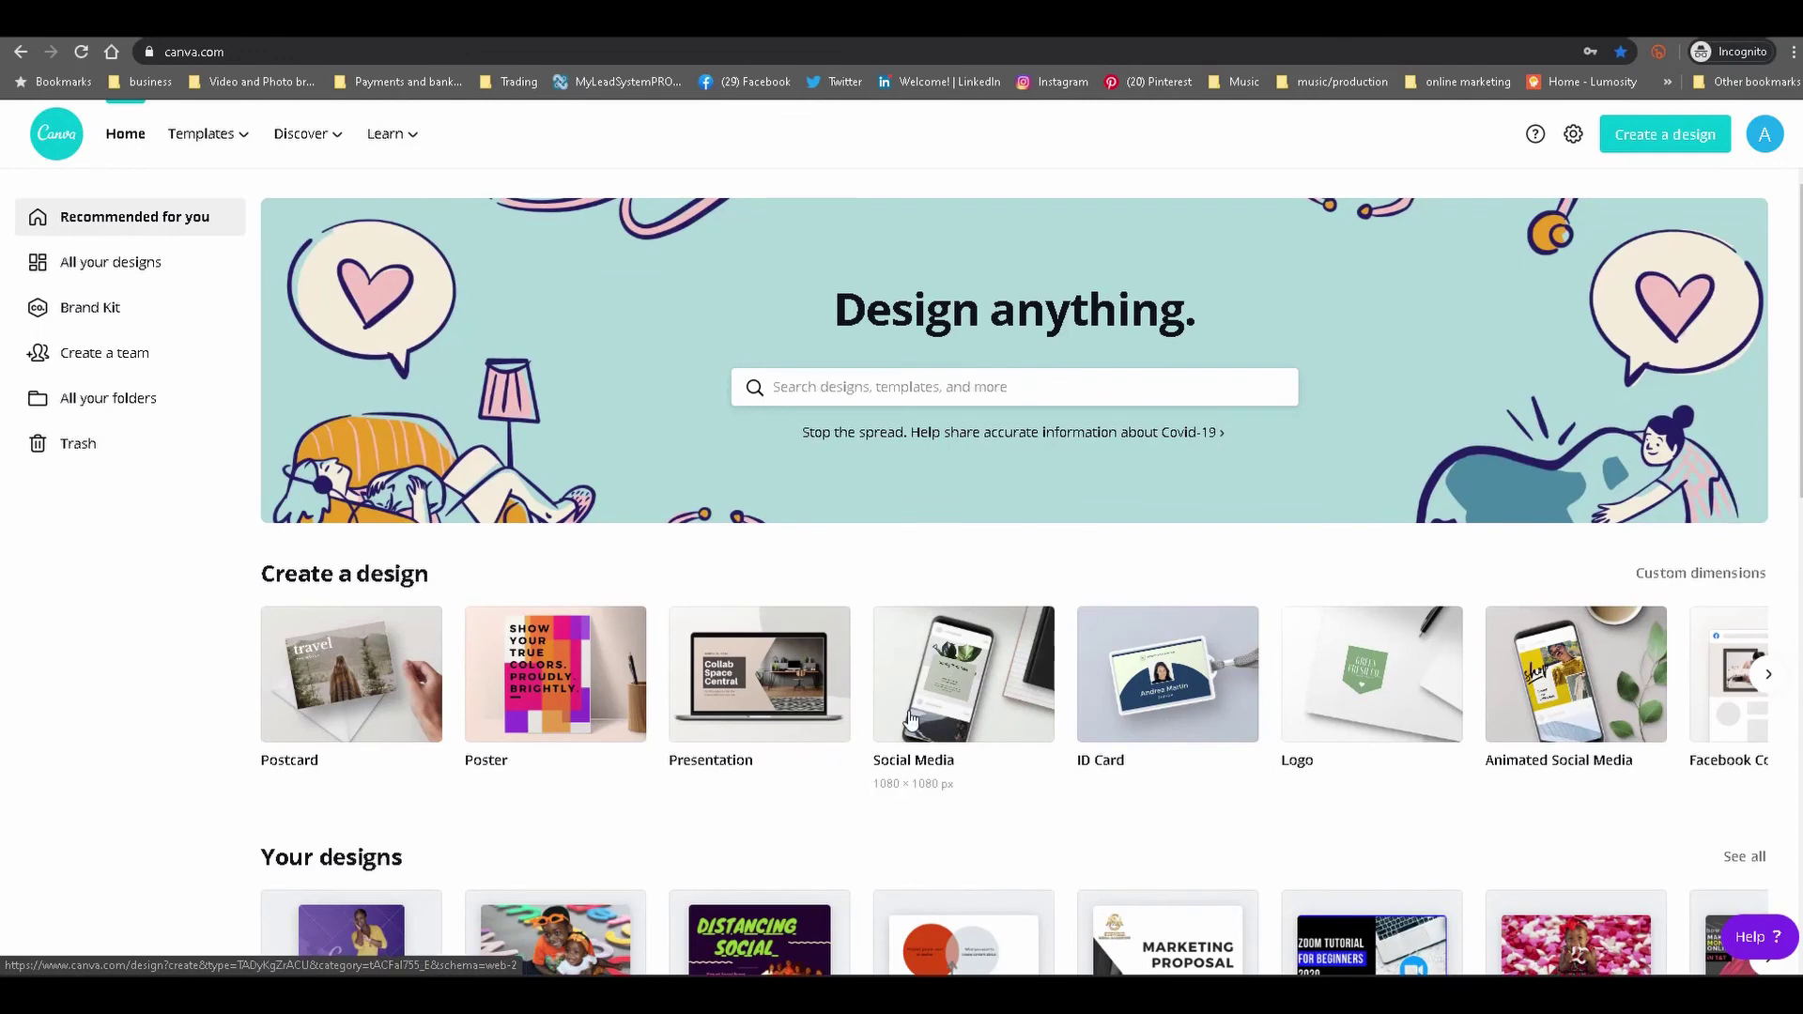
# - Advance Canva's Create a design carousel to show Facebook Cover through Invitation
pyautogui.scroll(-1, 916, 716)
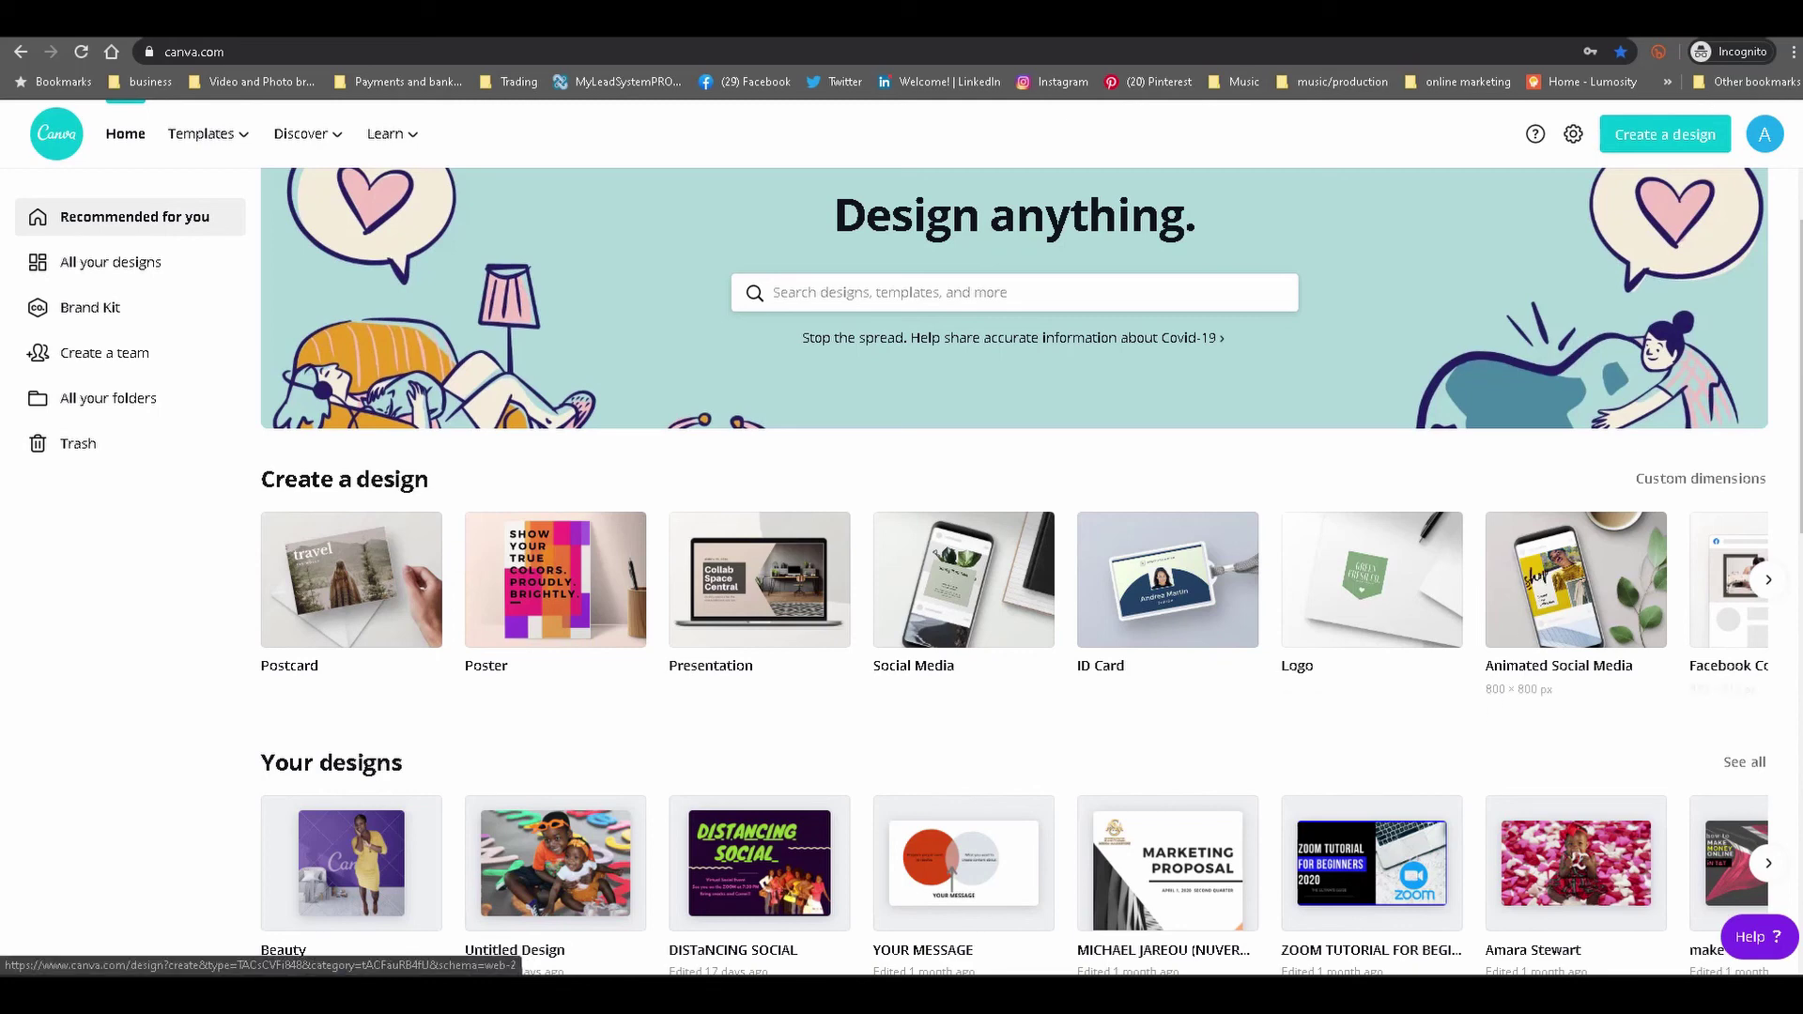
pyautogui.click(1770, 581)
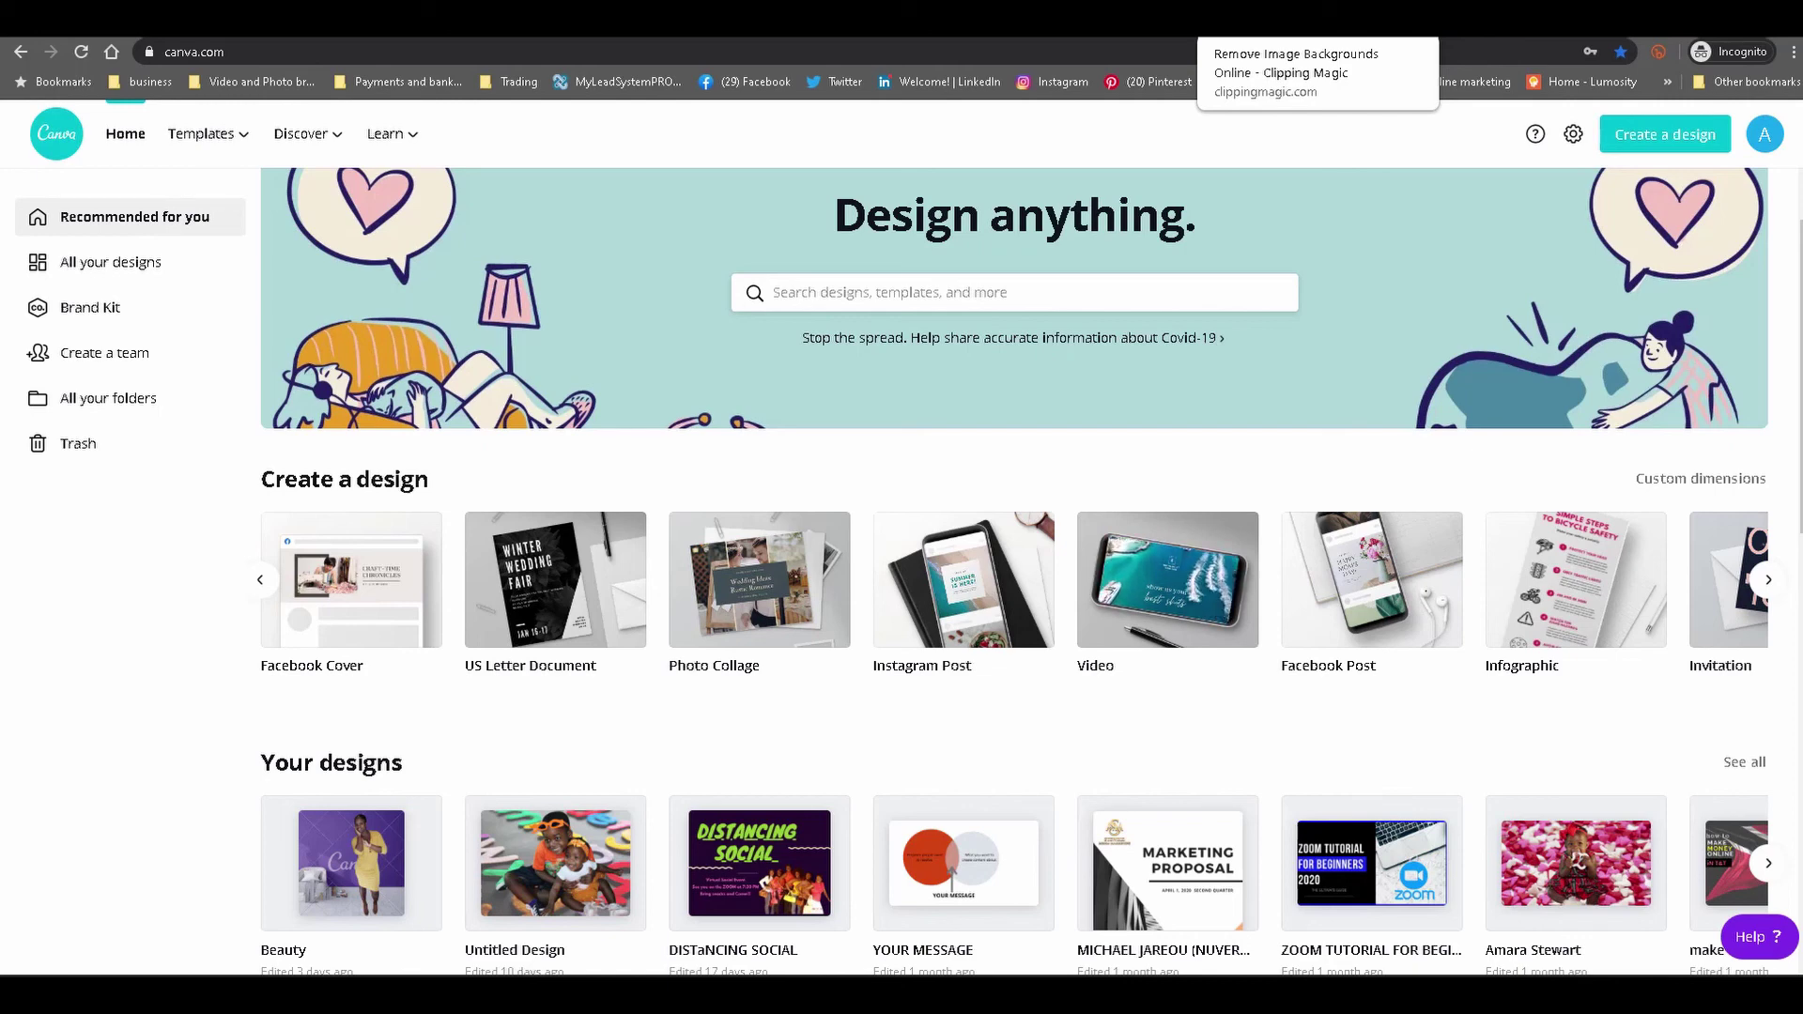
# - Return to Clipping Magic's pricing page at the API access and extra-credits links
pyautogui.click(1306, 19)
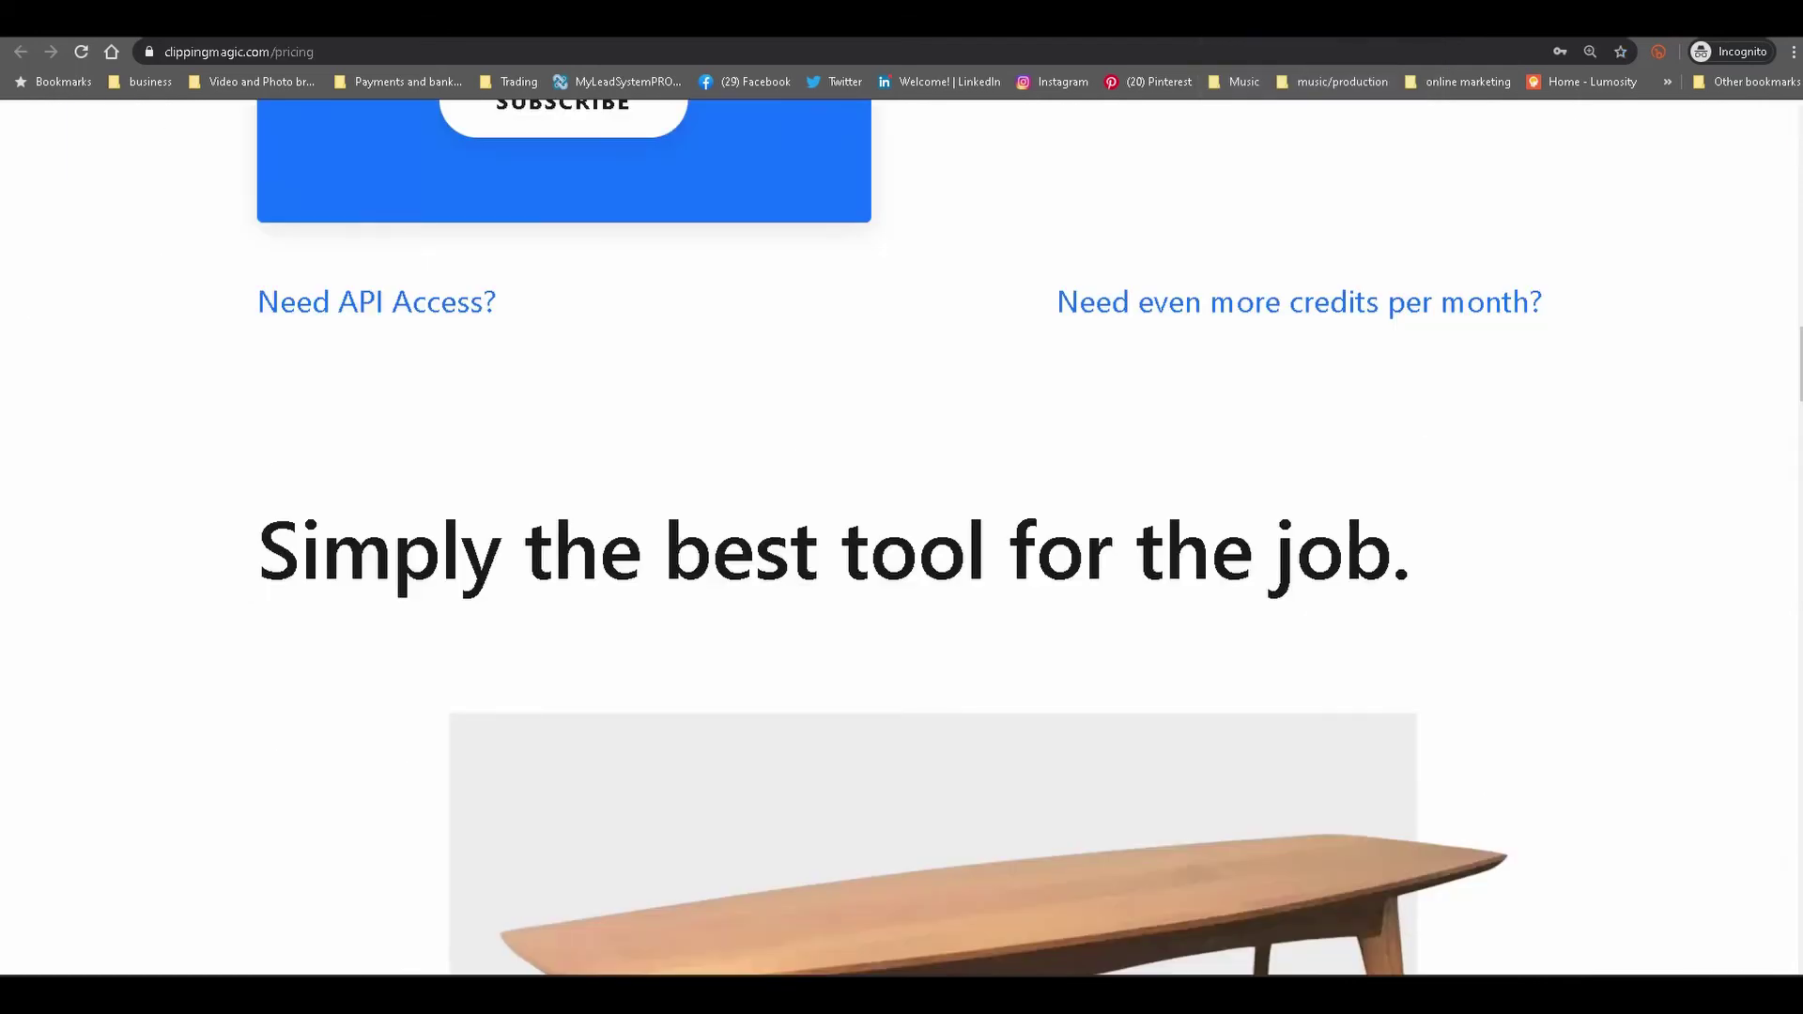